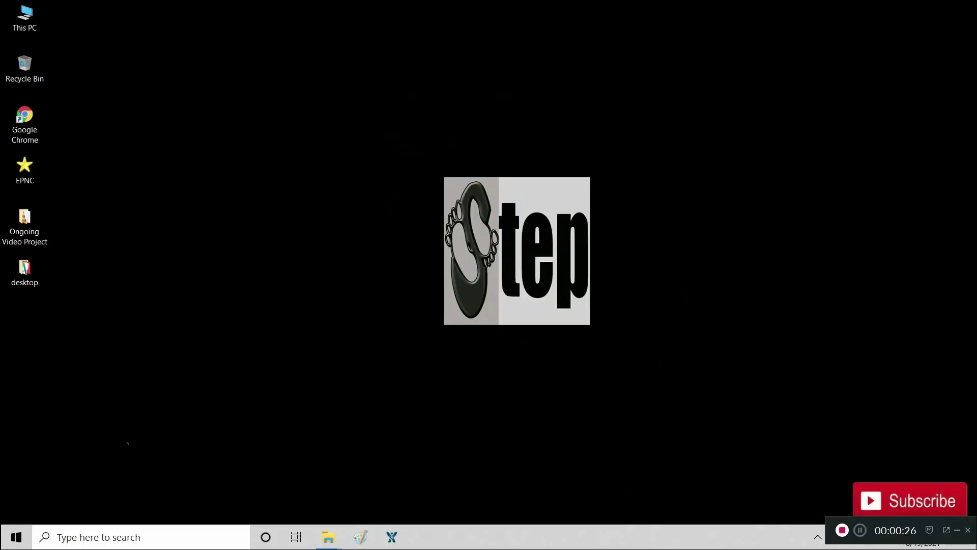
Find and open the system protection settings, and confirm the Windows (C:) drive's configuration with system protection turned on
{"action": "left_click", "coordinate": [61, 537]}
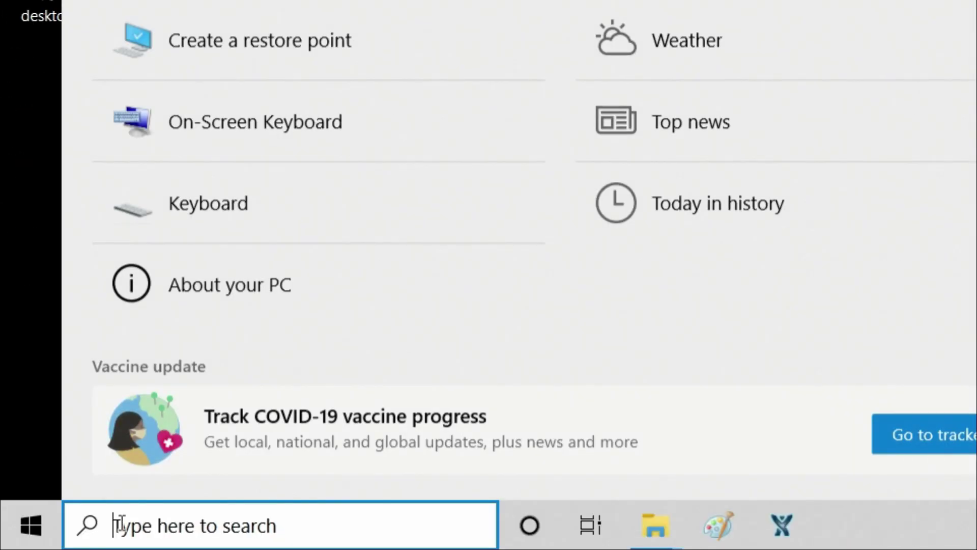
{"action": "type", "text": "sys"}
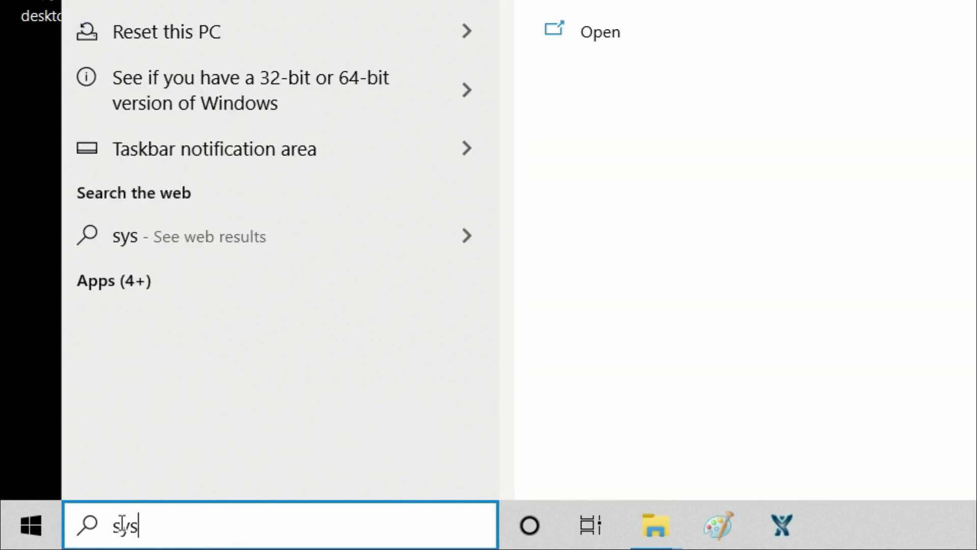
{"action": "type", "text": "tem pr"}
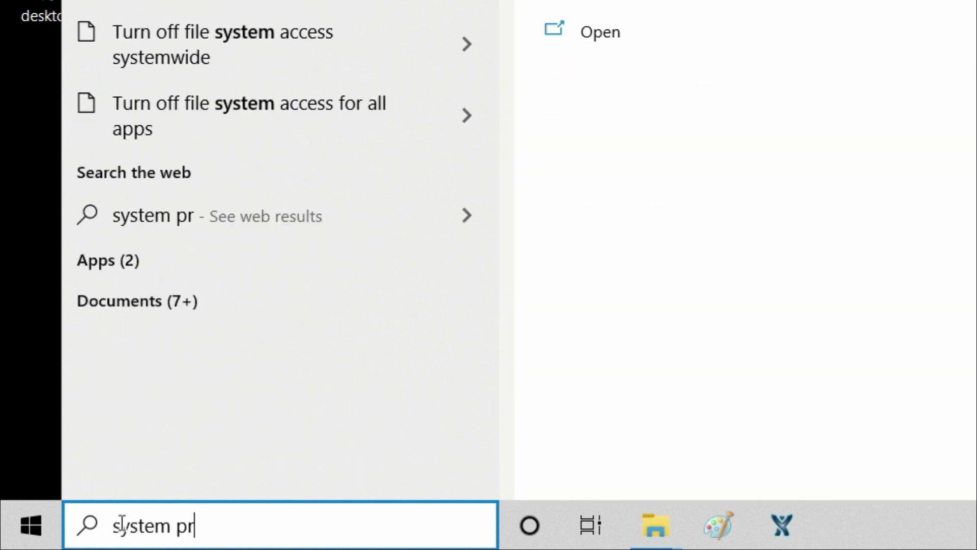
{"action": "type", "text": "otection"}
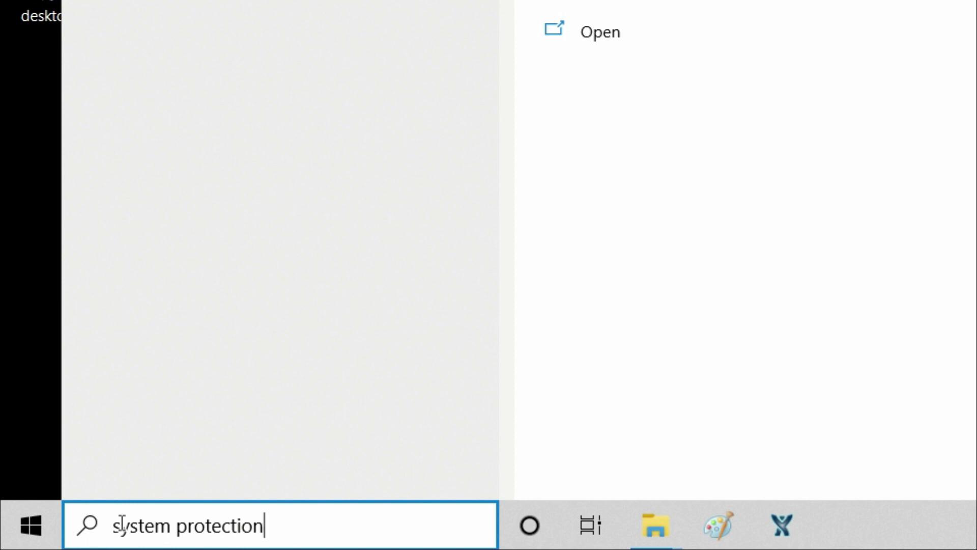
{"action": "key", "text": "Return"}
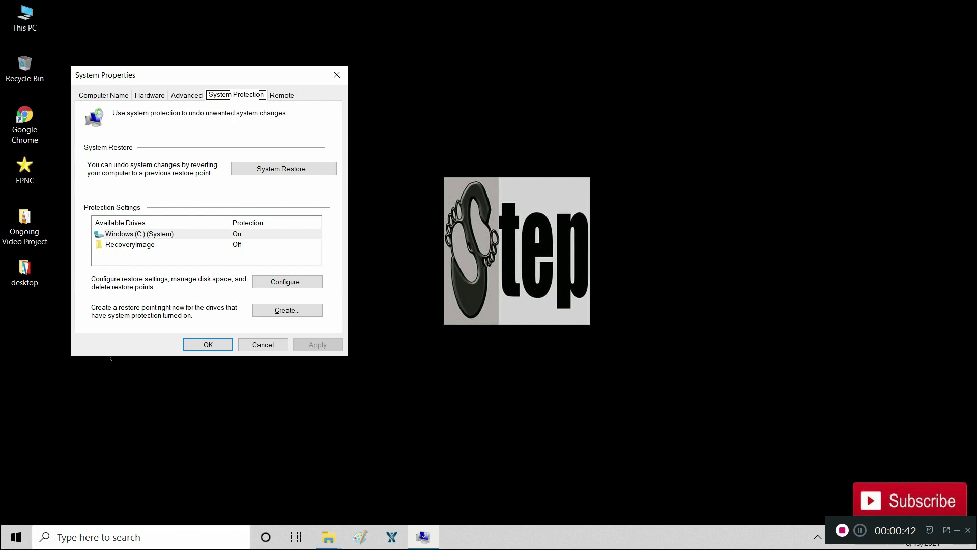
{"action": "left_click", "coordinate": [311, 281]}
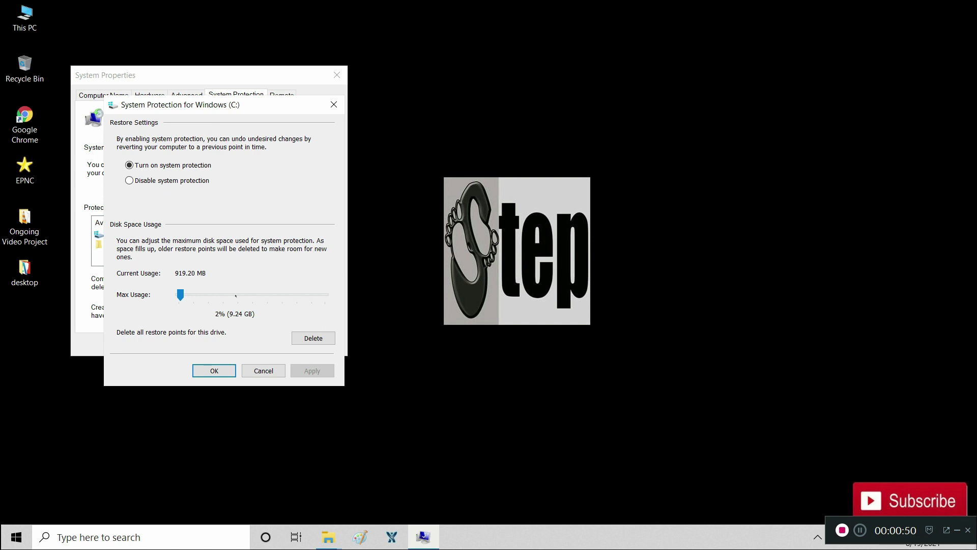
{"action": "left_click", "coordinate": [214, 370]}
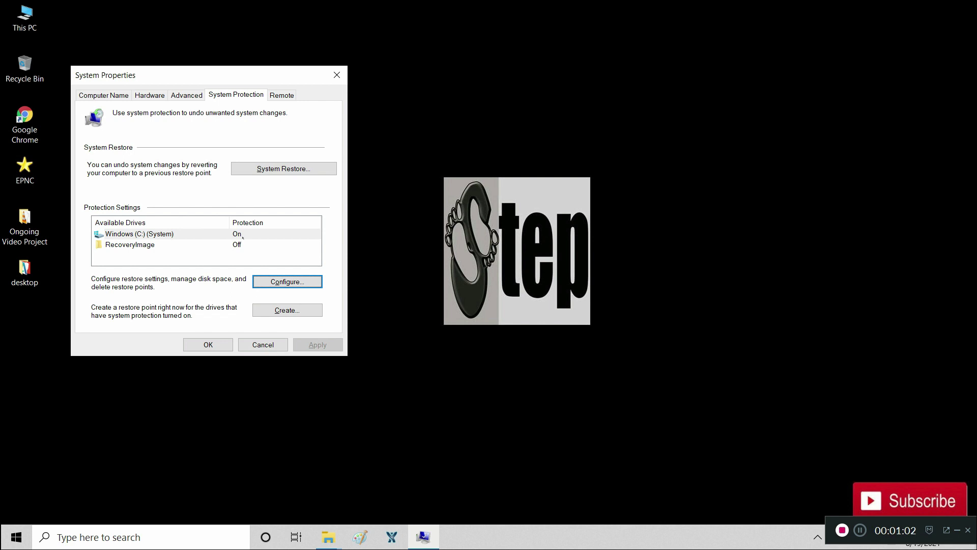
Create a restore point with the description "date time" and close System Properties
{"action": "left_click", "coordinate": [301, 310]}
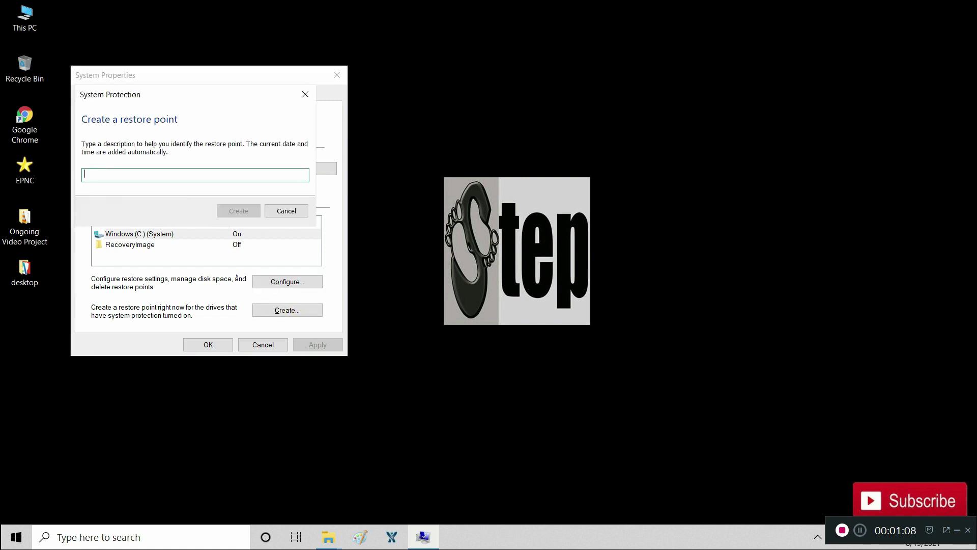
{"action": "left_click", "coordinate": [133, 176]}
{"action": "type", "text": "date time"}
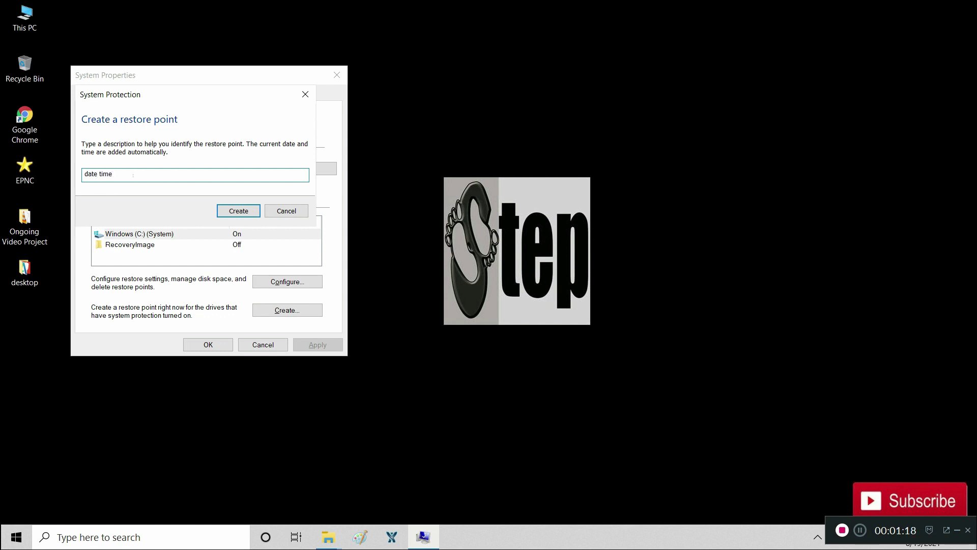
{"action": "left_click", "coordinate": [231, 211]}
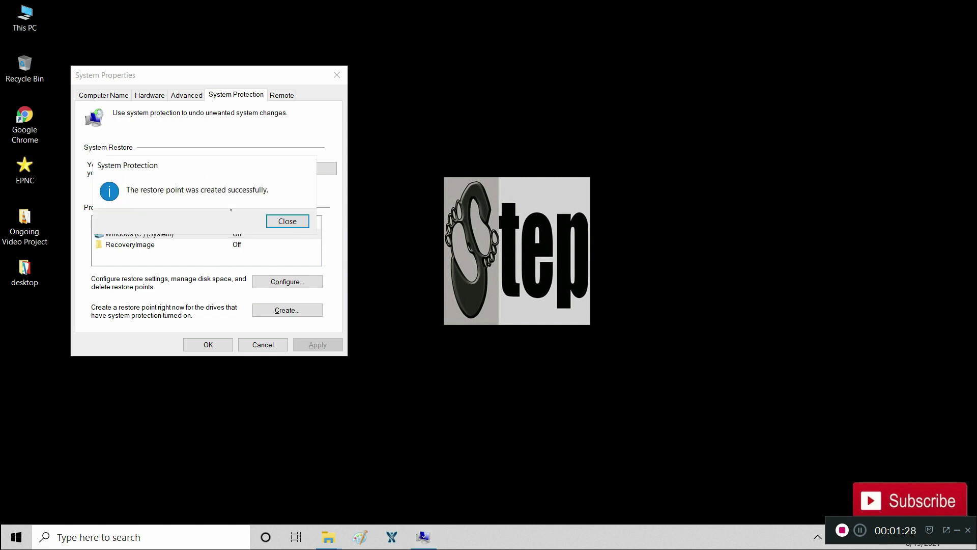
{"action": "left_click", "coordinate": [286, 221]}
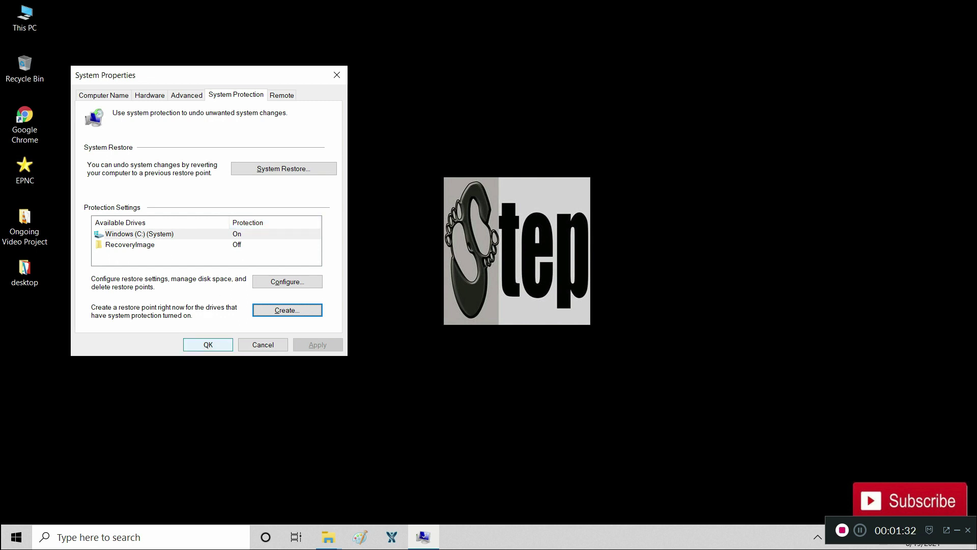
{"action": "left_click", "coordinate": [209, 345]}
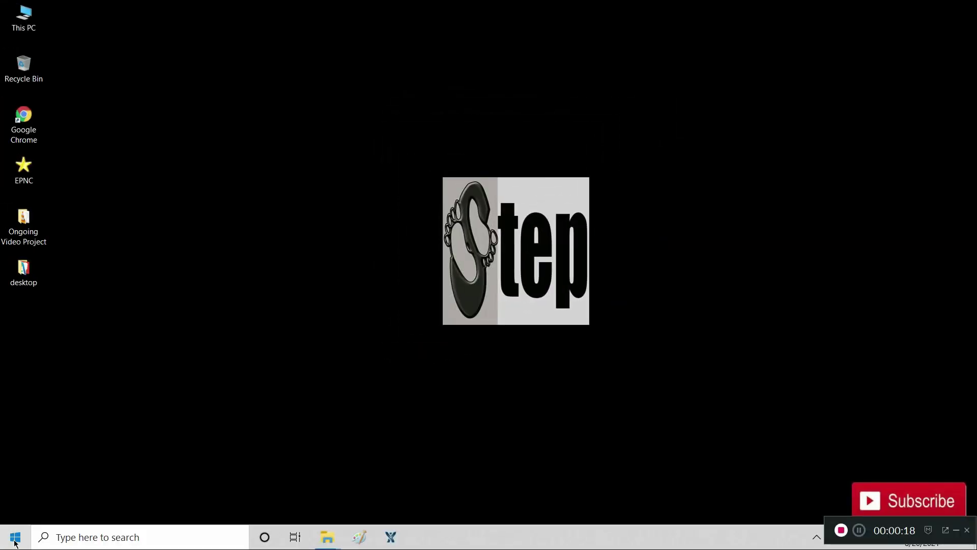
Uninstall the cooking game with the burger tile from the Explore group of the Start menu
{"action": "left_click", "coordinate": [15, 543]}
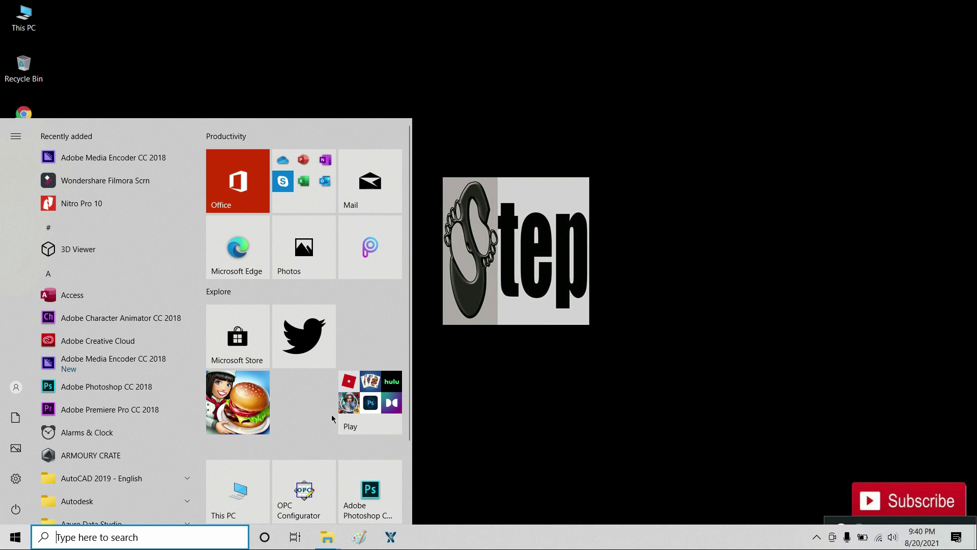
{"action": "right_click", "coordinate": [259, 386]}
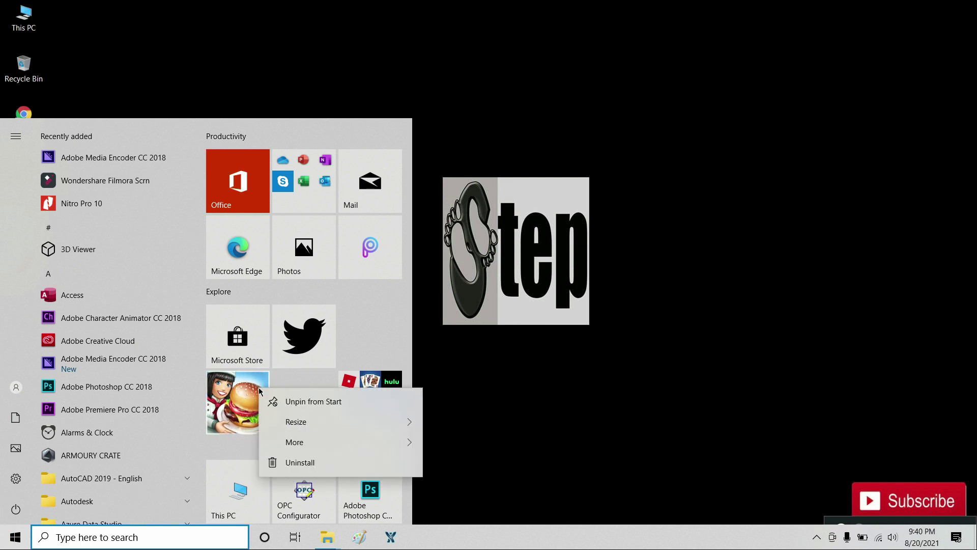
{"action": "left_click", "coordinate": [298, 463]}
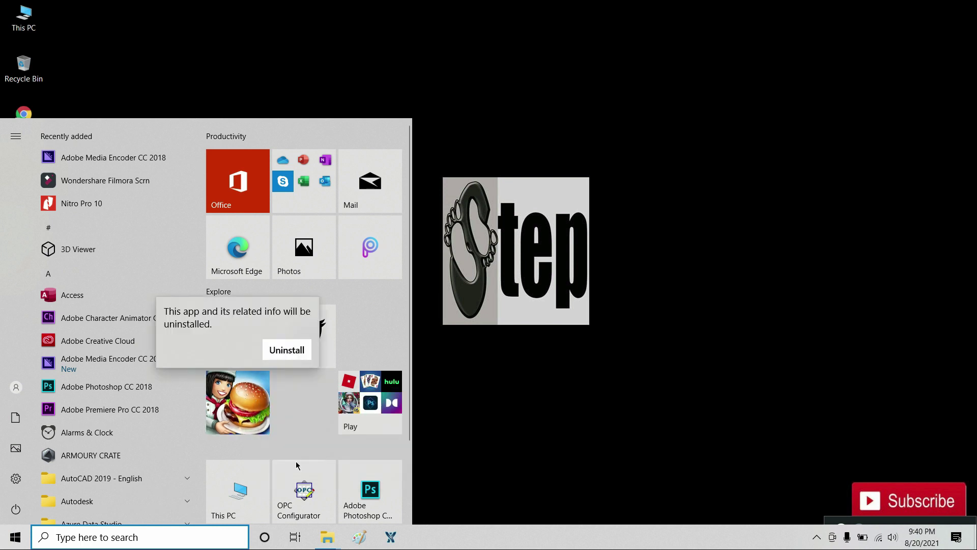
{"action": "left_click", "coordinate": [287, 352]}
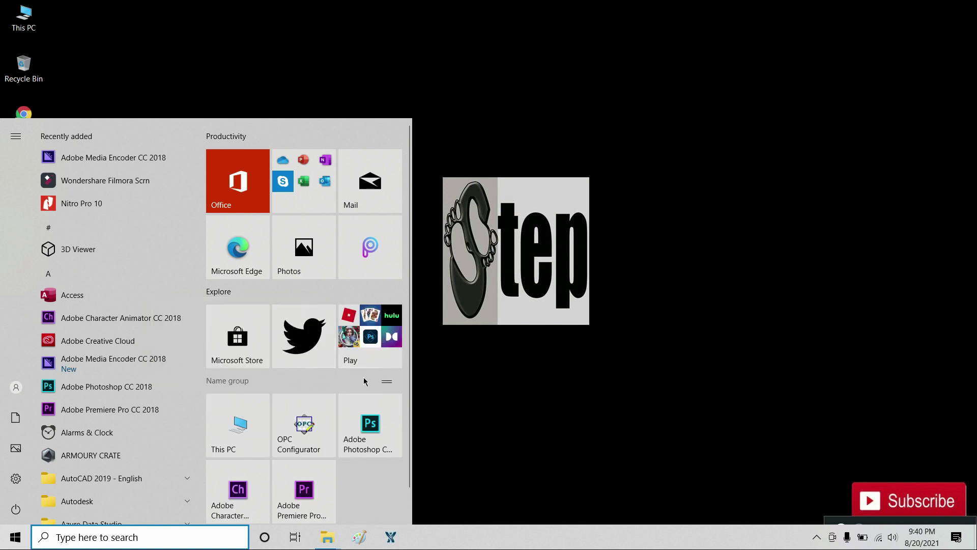
Expand the Play folder in the Start menu and uninstall Microsoft Solitaire Collection
{"action": "left_click", "coordinate": [380, 366]}
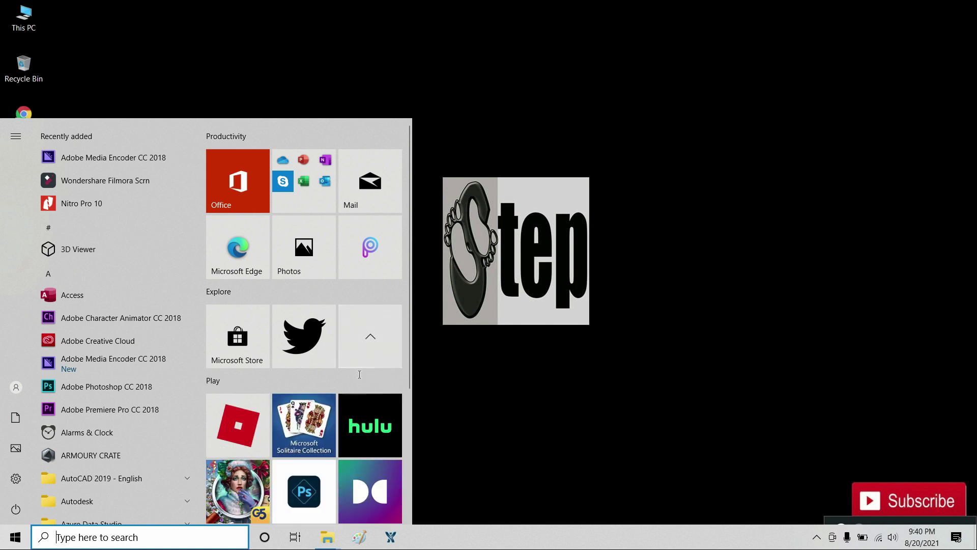
{"action": "scroll", "coordinate": [300, 371], "scroll_direction": "down", "scroll_amount": 1}
{"action": "right_click", "coordinate": [293, 374]}
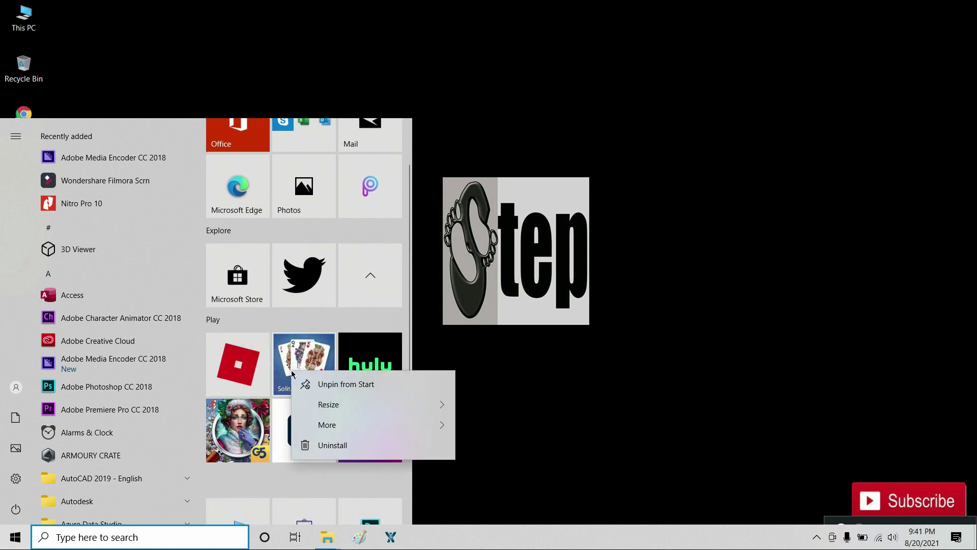
{"action": "left_click", "coordinate": [337, 446]}
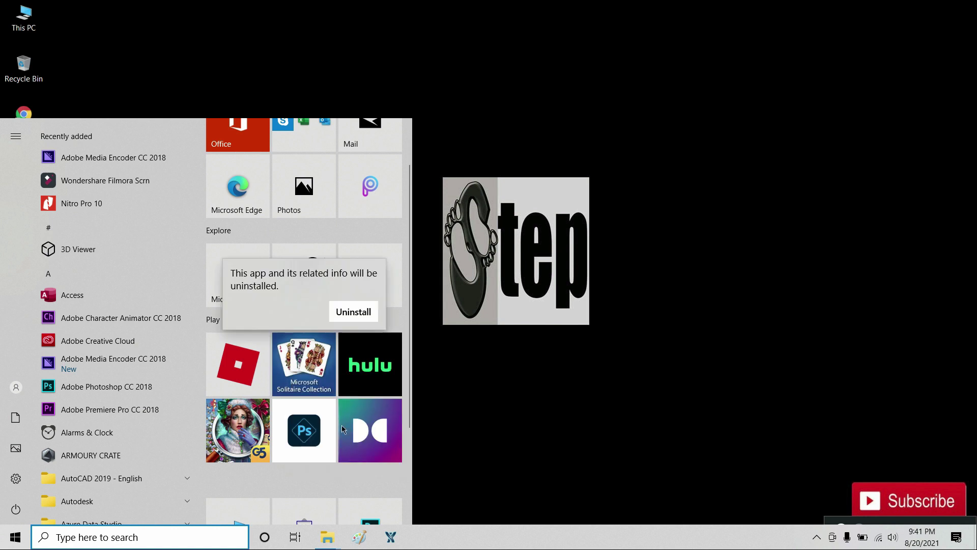
{"action": "left_click", "coordinate": [353, 313]}
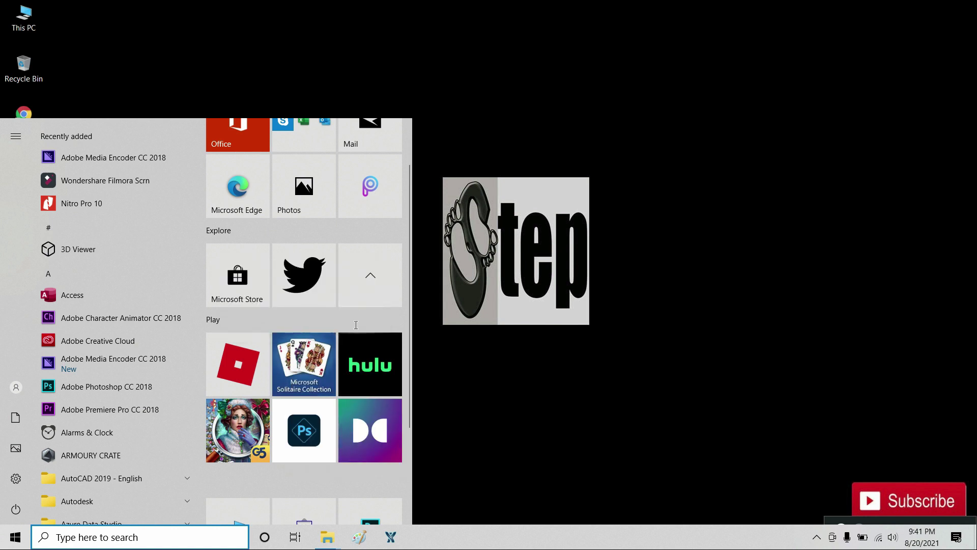
Uninstall the game with the G5 badge on its tile from the Play folder
{"action": "right_click", "coordinate": [246, 432]}
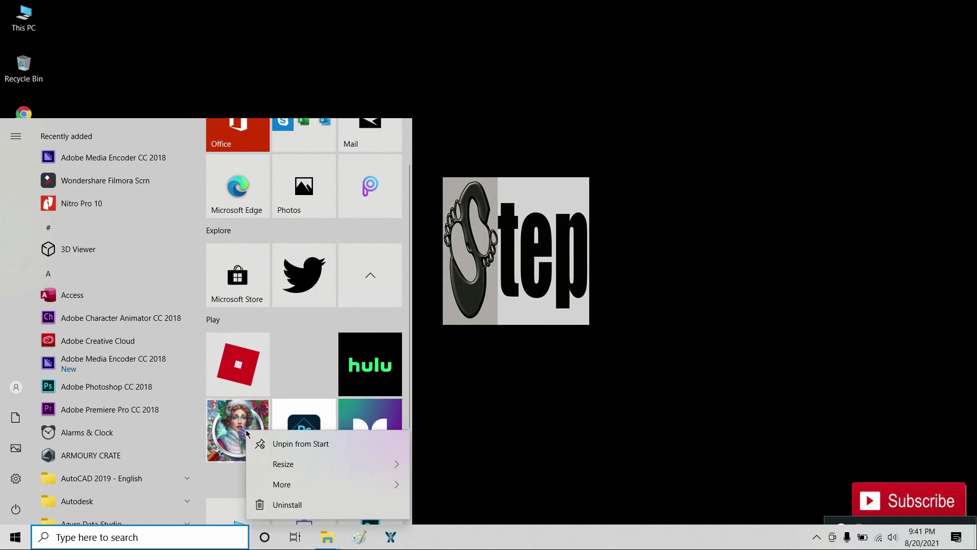
{"action": "left_click", "coordinate": [273, 506]}
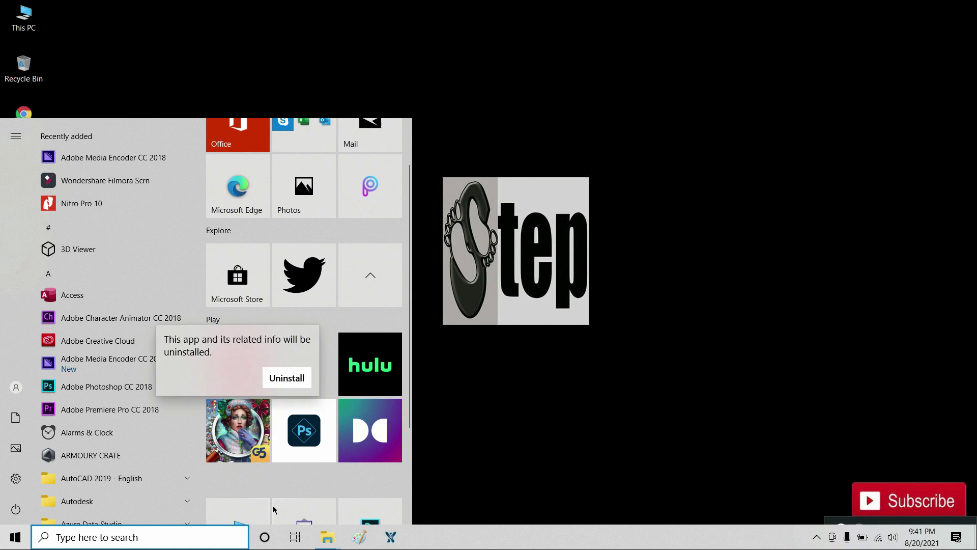
{"action": "left_click", "coordinate": [297, 381]}
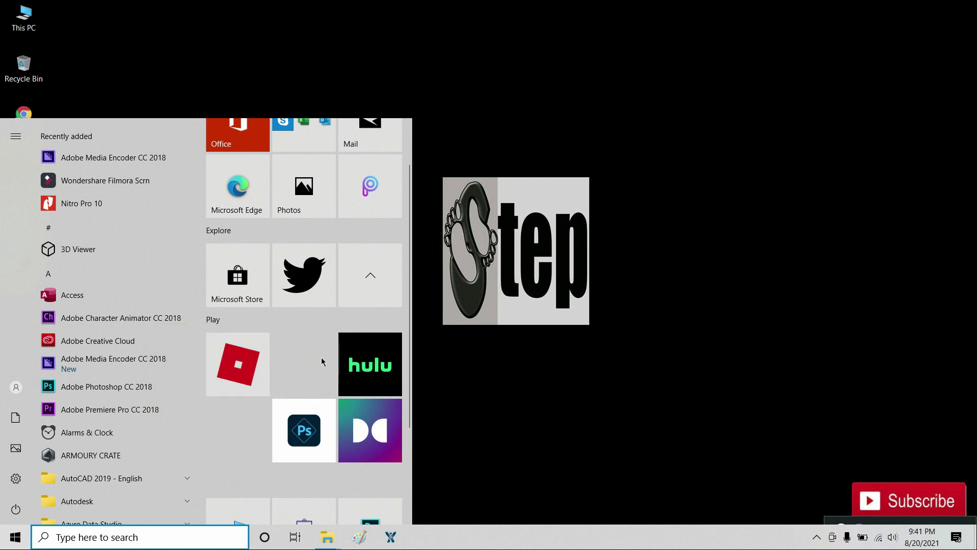
Uninstall Roblox from the Play folder and close the Start menu
{"action": "scroll", "coordinate": [322, 359], "scroll_direction": "up", "scroll_amount": 2}
{"action": "scroll", "coordinate": [321, 356], "scroll_direction": "down", "scroll_amount": 3}
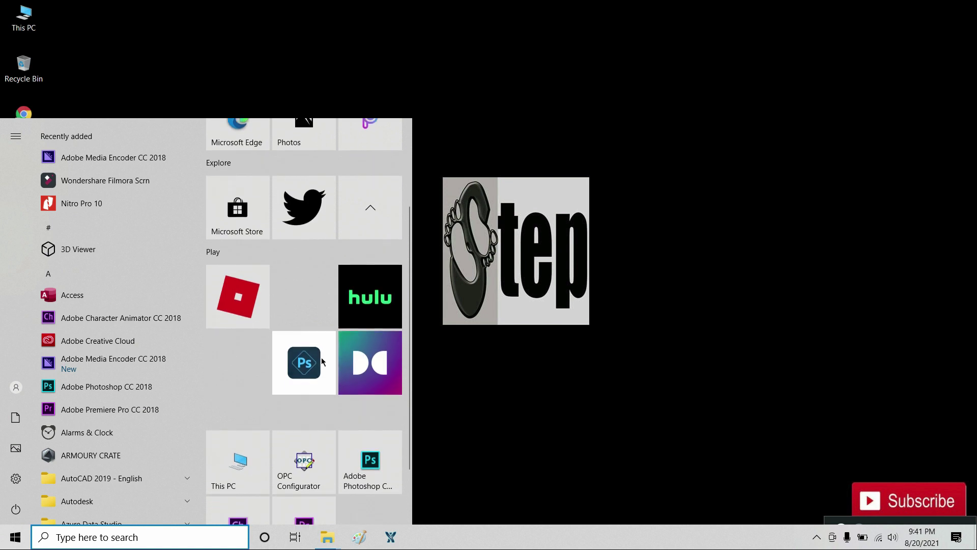
{"action": "scroll", "coordinate": [322, 357], "scroll_direction": "down", "scroll_amount": 1}
{"action": "scroll", "coordinate": [322, 359], "scroll_direction": "up", "scroll_amount": 2}
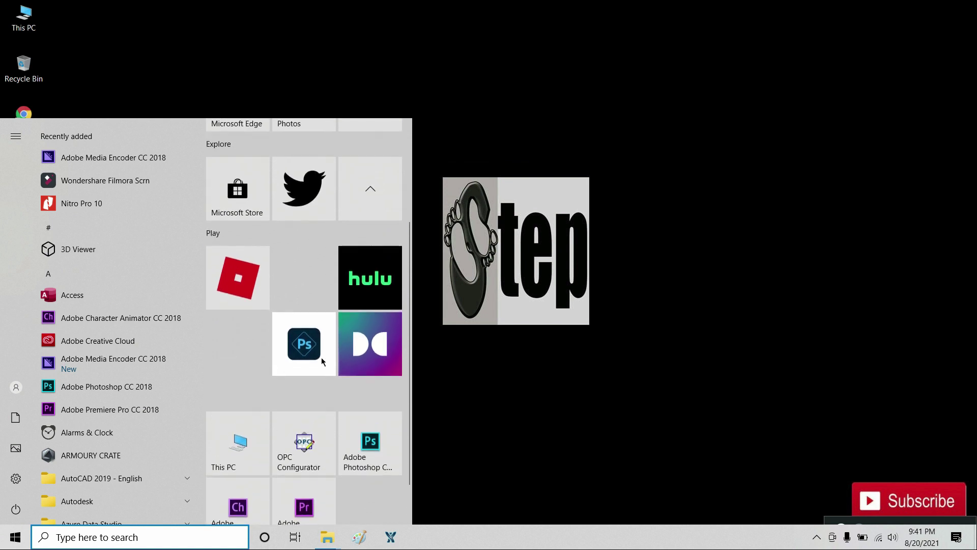
{"action": "right_click", "coordinate": [248, 305]}
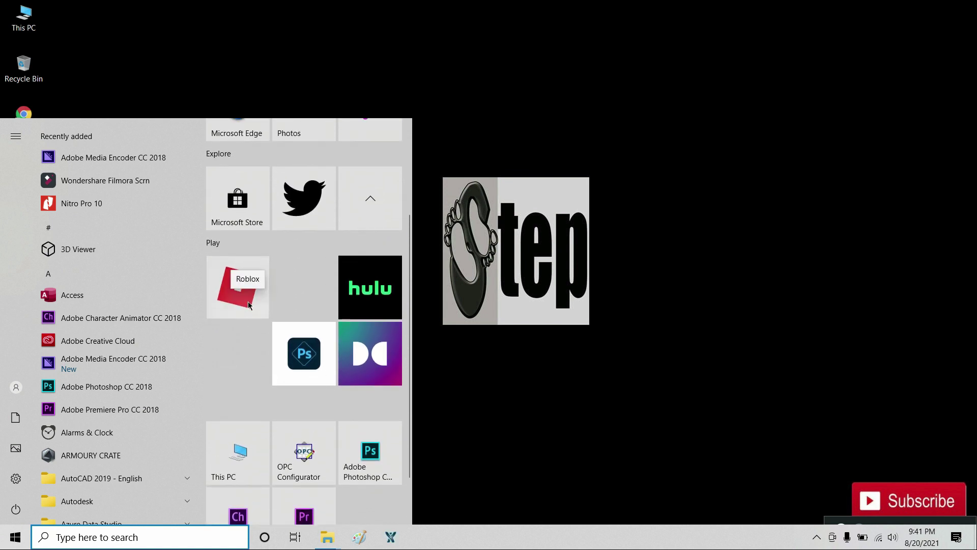
{"action": "left_click", "coordinate": [297, 377]}
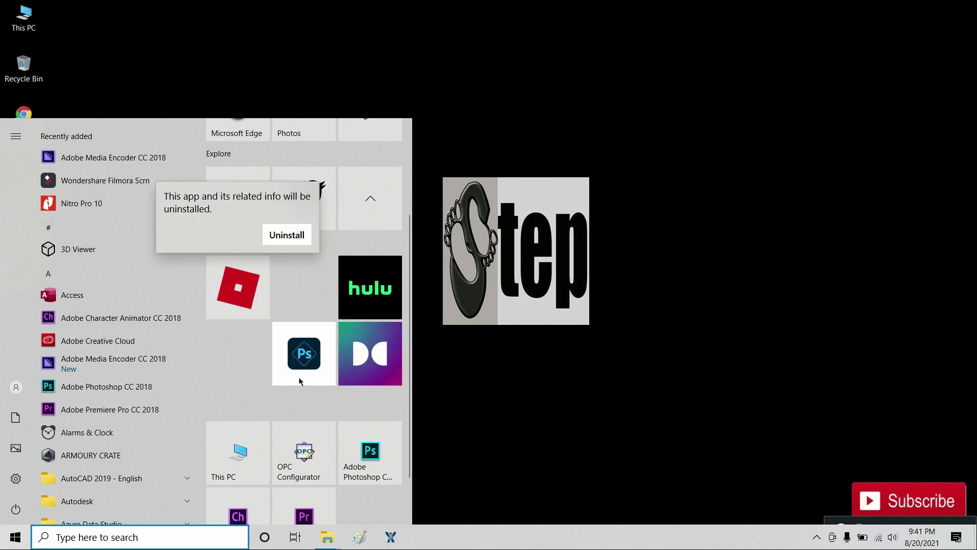
{"action": "left_click", "coordinate": [286, 234]}
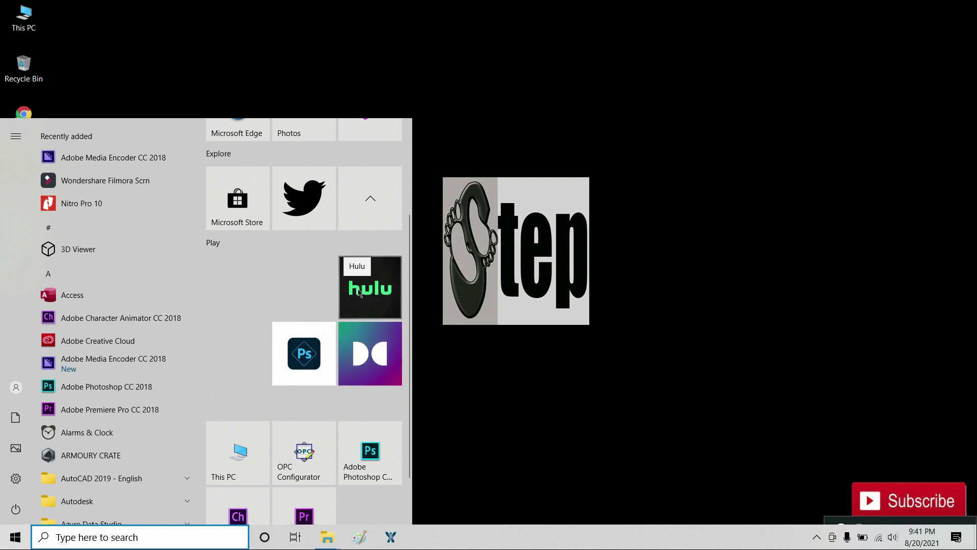
{"action": "left_click", "coordinate": [453, 341]}
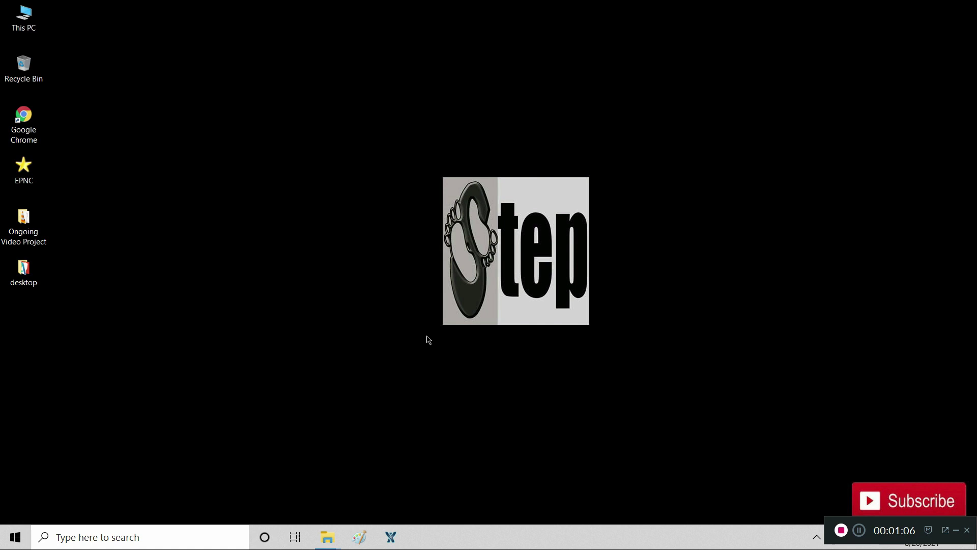
Search Windows for "privacy settings" and open the General privacy options
{"action": "left_click", "coordinate": [121, 539]}
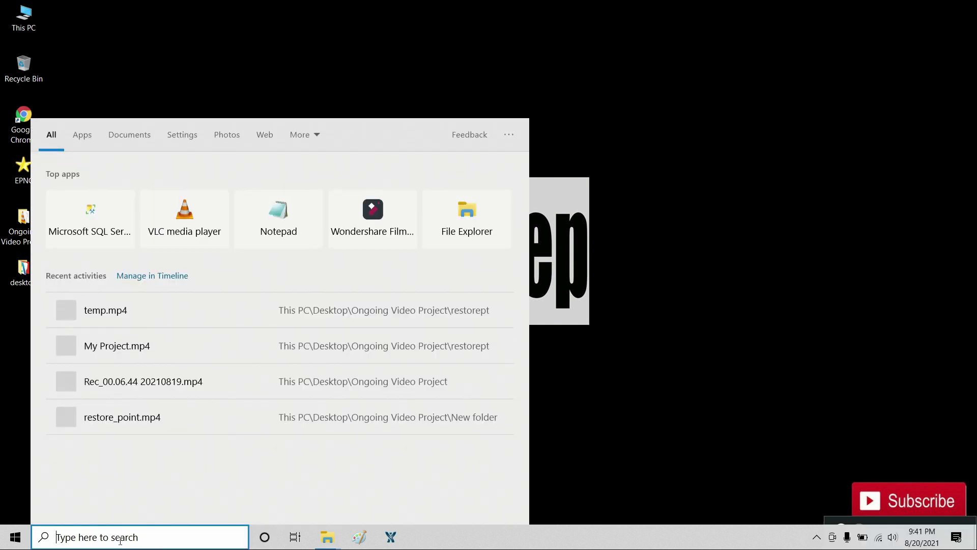
{"action": "type", "text": "privacy settings"}
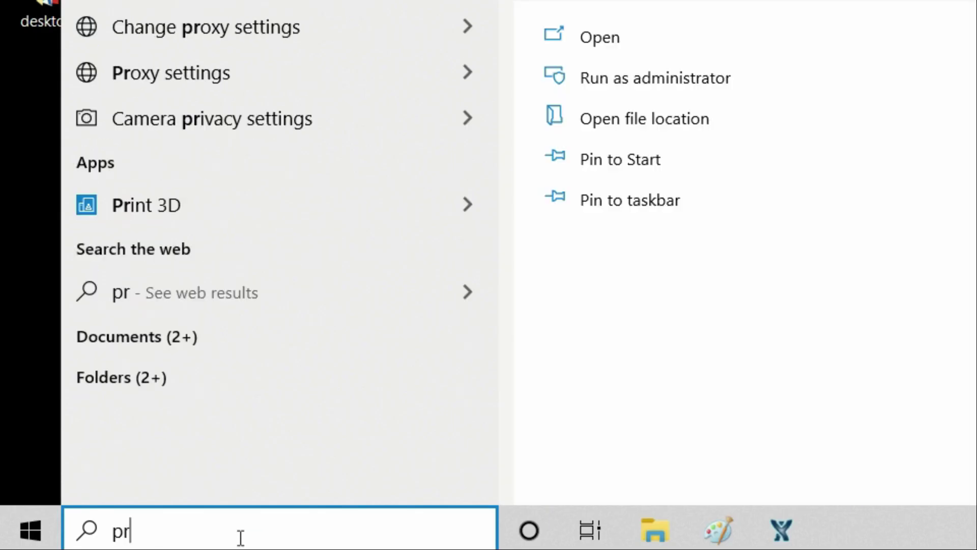
{"action": "key", "text": "Return"}
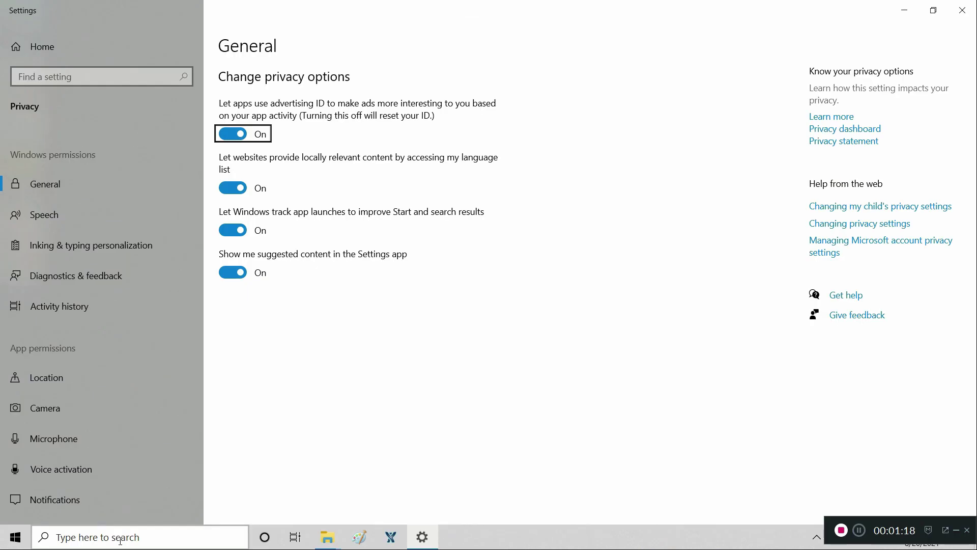
Turn off all four General privacy options: advertising ID, language list access, app launch tracking and suggested content
{"action": "left_click", "coordinate": [232, 192]}
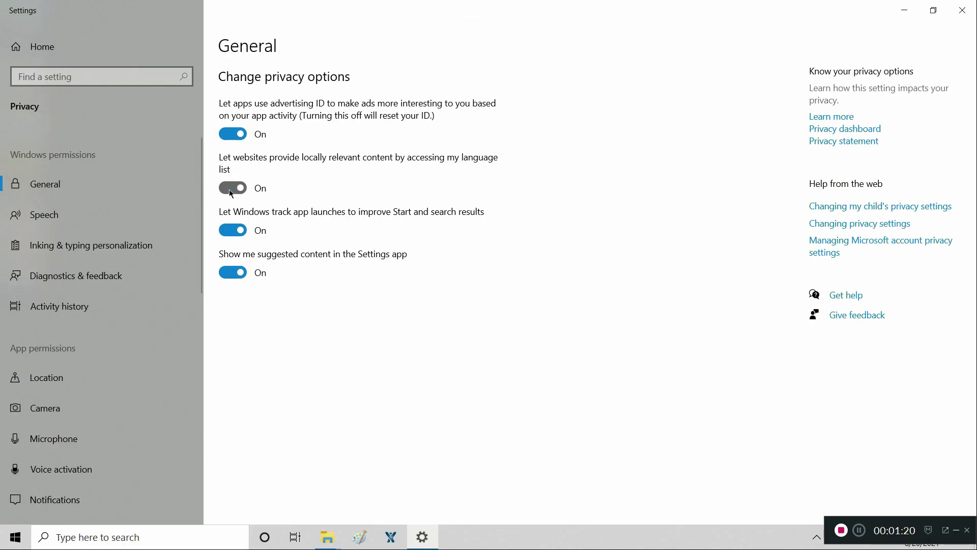
{"action": "left_click", "coordinate": [228, 233]}
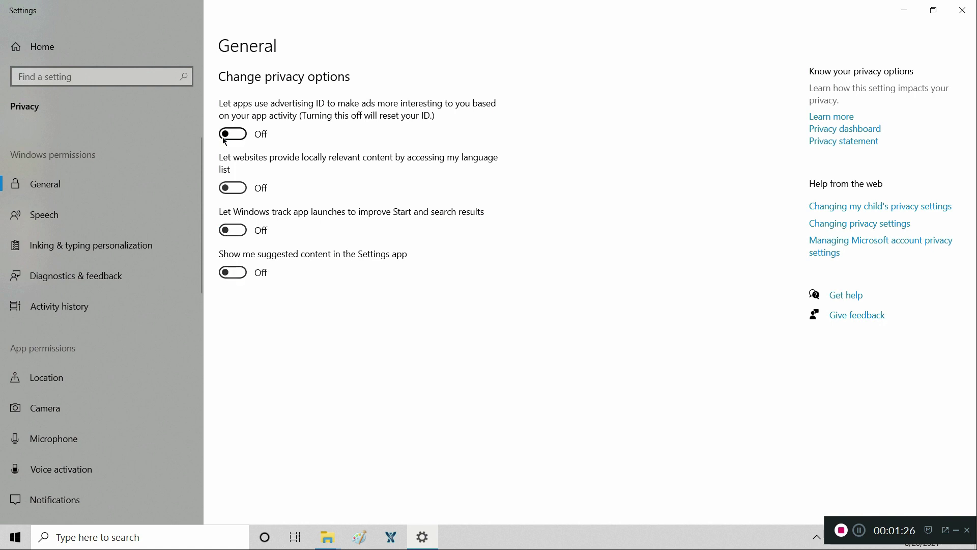
{"action": "scroll", "coordinate": [70, 292], "scroll_direction": "down", "scroll_amount": 2}
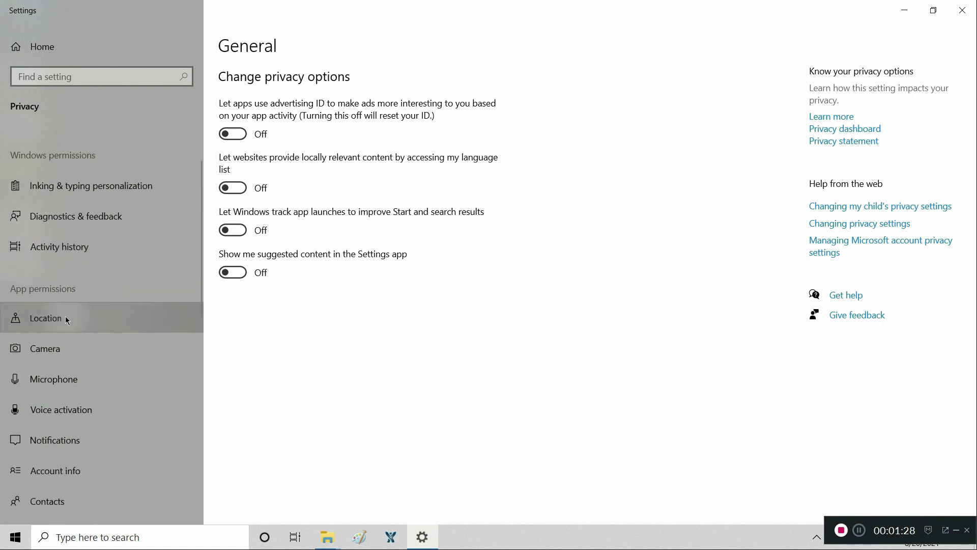
Open the Location app permissions and turn off precise location access for 3D Viewer
{"action": "left_click", "coordinate": [65, 316]}
{"action": "scroll", "coordinate": [347, 236], "scroll_direction": "down", "scroll_amount": 3}
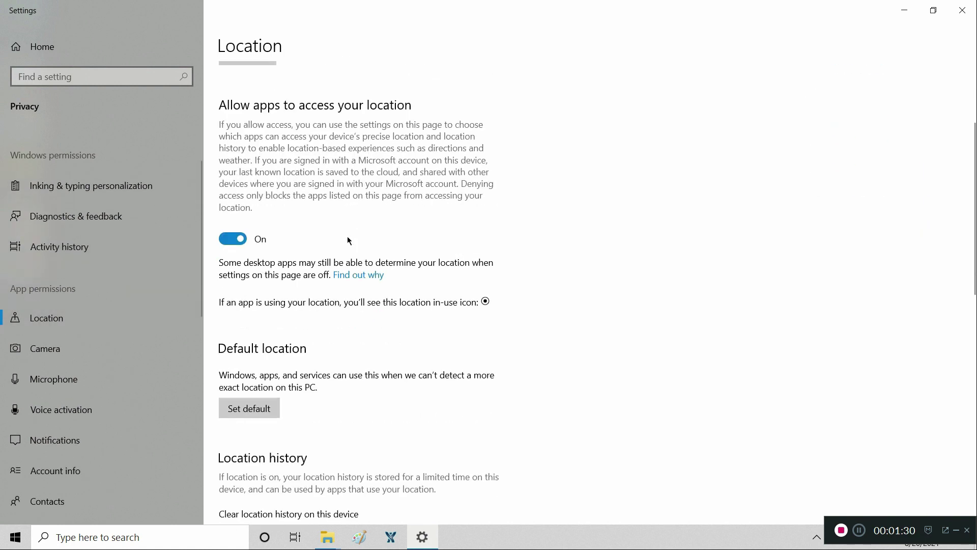
{"action": "scroll", "coordinate": [347, 237], "scroll_direction": "down", "scroll_amount": 2}
{"action": "scroll", "coordinate": [347, 236], "scroll_direction": "down", "scroll_amount": 3}
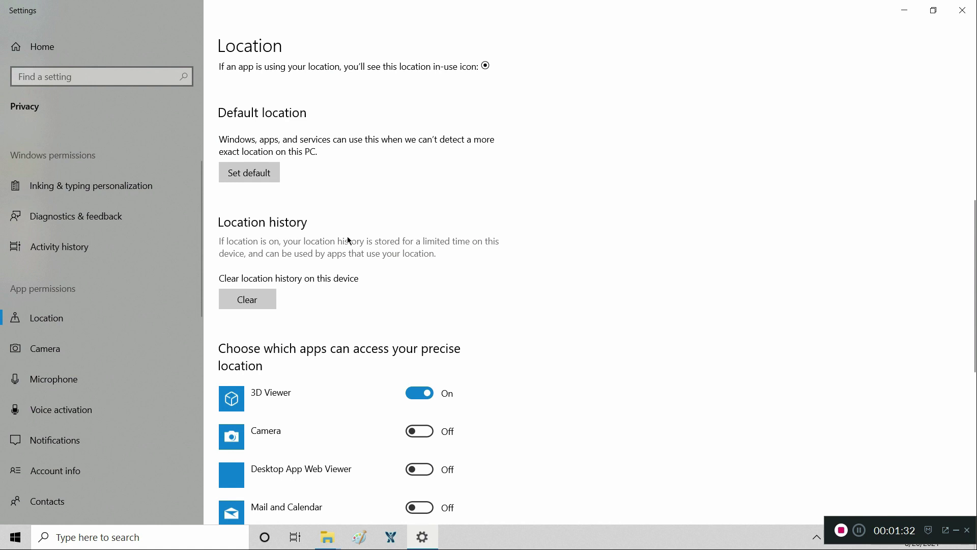
{"action": "scroll", "coordinate": [349, 240], "scroll_direction": "down", "scroll_amount": 3}
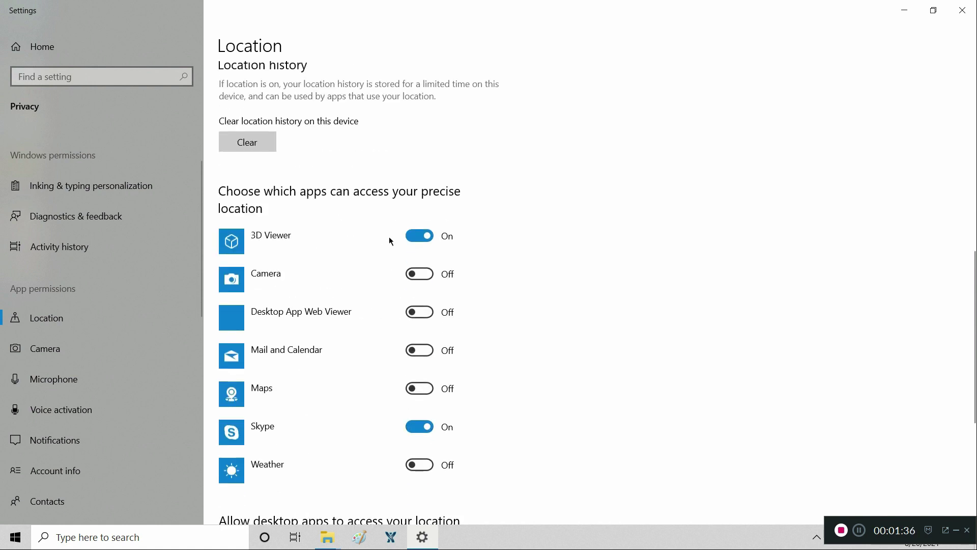
{"action": "left_click", "coordinate": [413, 236]}
Turn off location access for desktop apps in the Location permissions
{"action": "scroll", "coordinate": [410, 304], "scroll_direction": "down", "scroll_amount": 2}
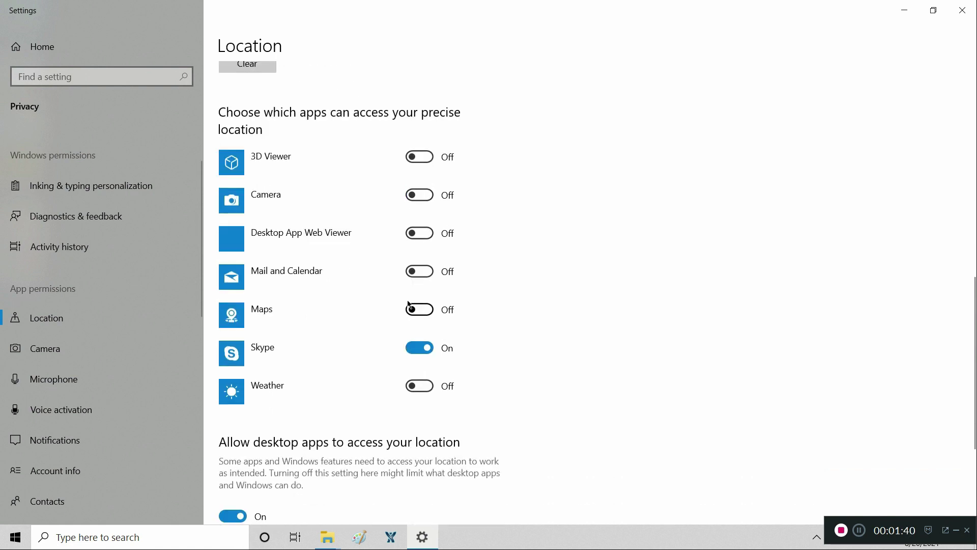
{"action": "scroll", "coordinate": [322, 292], "scroll_direction": "down", "scroll_amount": 2}
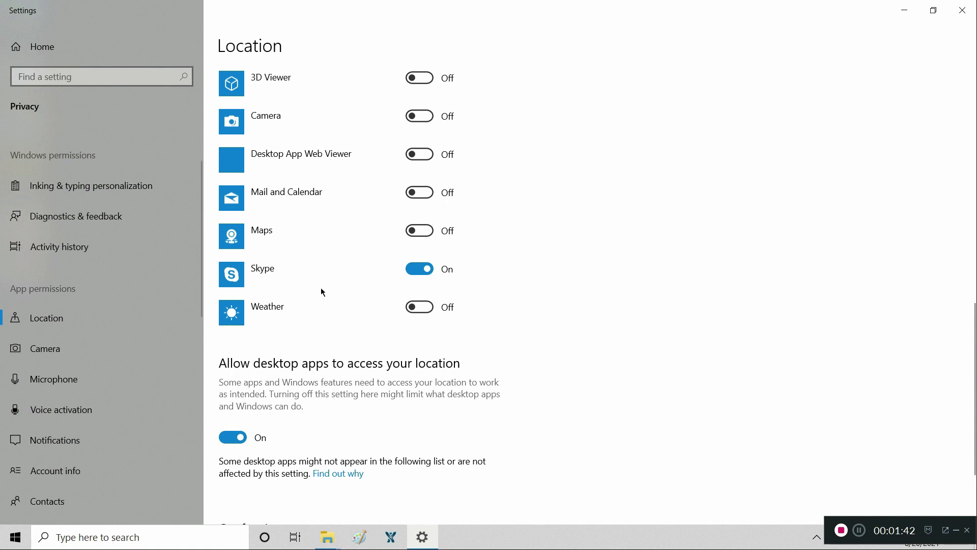
{"action": "scroll", "coordinate": [321, 289], "scroll_direction": "down", "scroll_amount": 2}
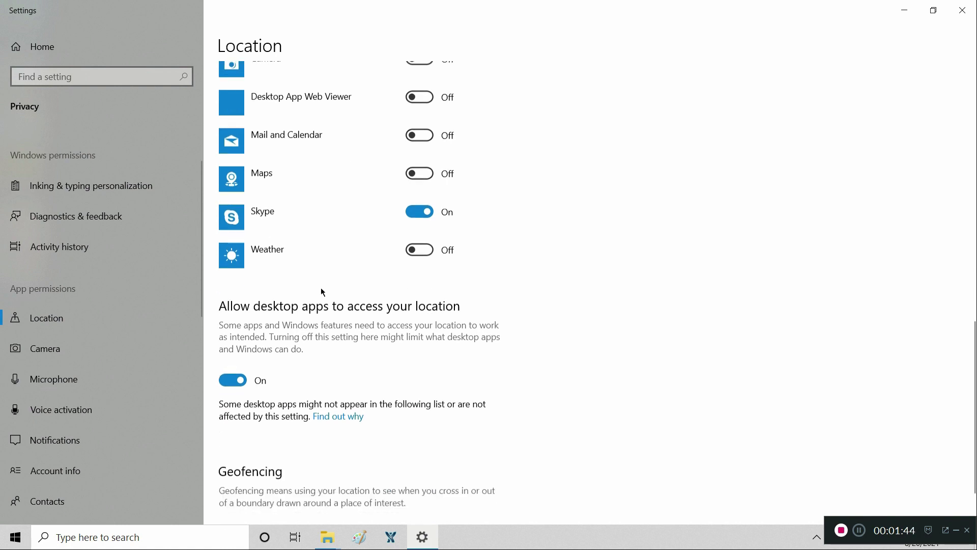
{"action": "left_click", "coordinate": [238, 355]}
{"action": "scroll", "coordinate": [393, 338], "scroll_direction": "down", "scroll_amount": 1}
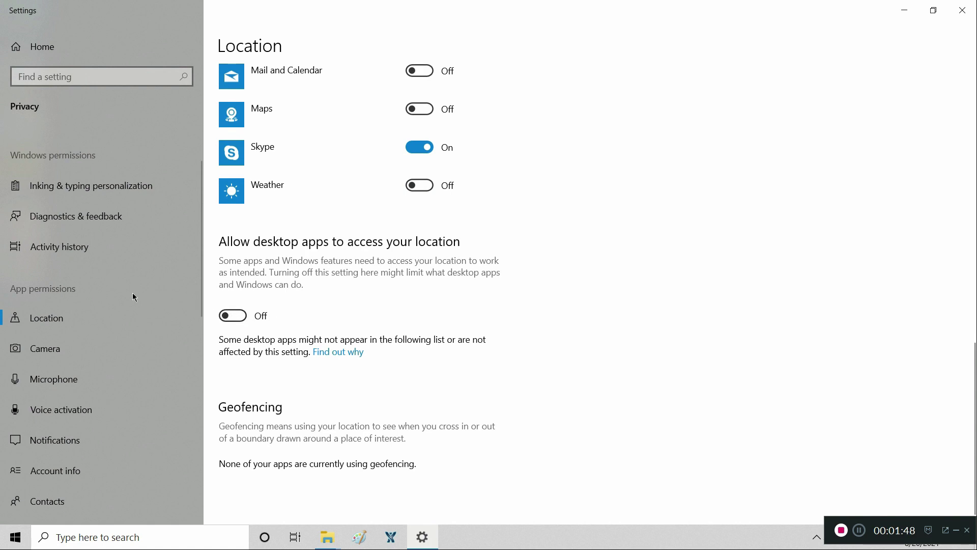
Open the Camera app permissions and turn off camera access for 3D Viewer and Feedback Hub
{"action": "left_click", "coordinate": [78, 351]}
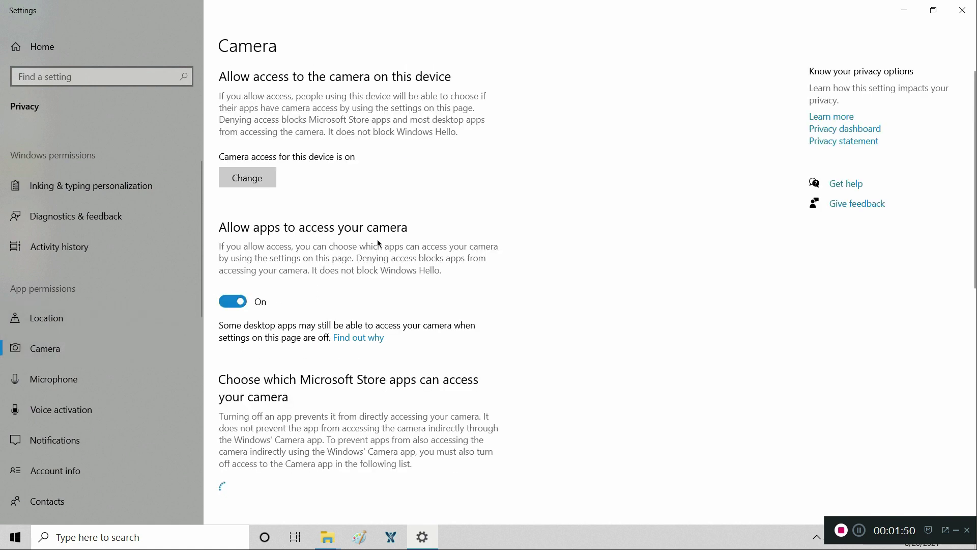
{"action": "scroll", "coordinate": [377, 242], "scroll_direction": "down", "scroll_amount": 2}
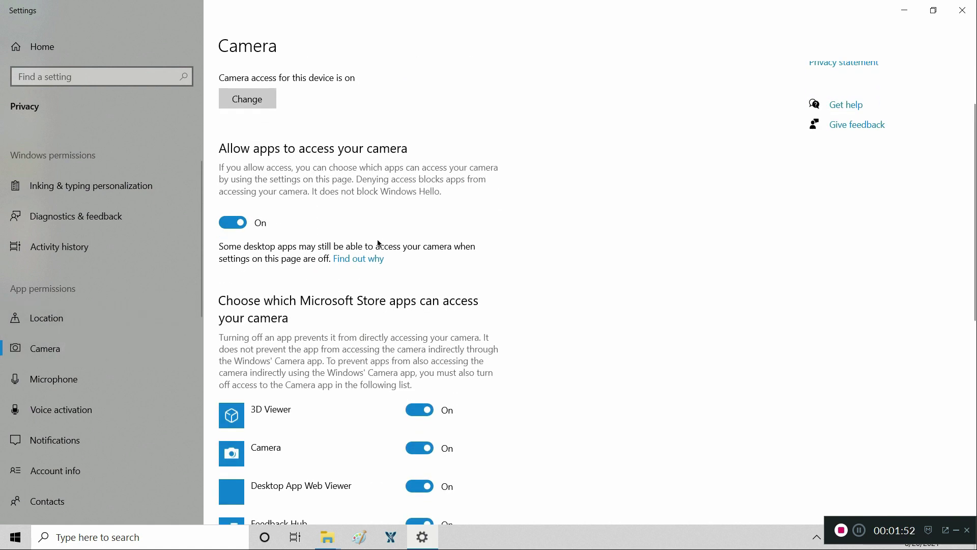
{"action": "scroll", "coordinate": [378, 243], "scroll_direction": "down", "scroll_amount": 5}
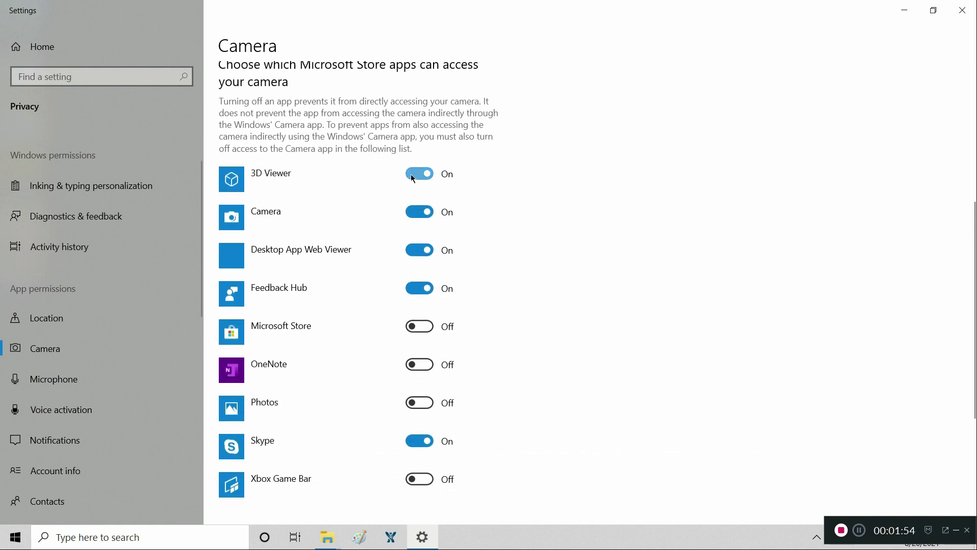
{"action": "left_click", "coordinate": [413, 177]}
{"action": "scroll", "coordinate": [390, 239], "scroll_direction": "down", "scroll_amount": 2}
{"action": "left_click", "coordinate": [410, 211]}
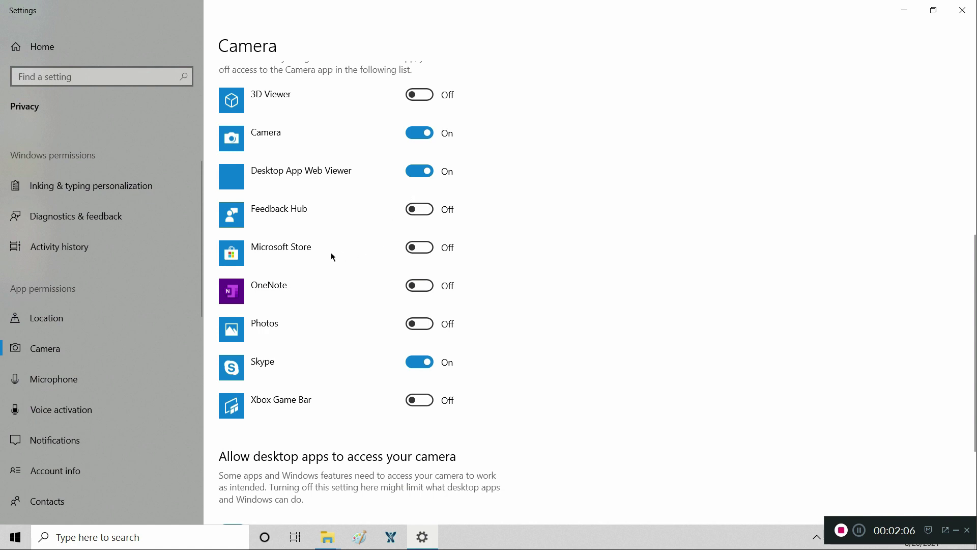
Open the Background apps permissions and stop 3D Viewer and ARMOURY CRATE from running in the background
{"action": "scroll", "coordinate": [76, 297], "scroll_direction": "down", "scroll_amount": 2}
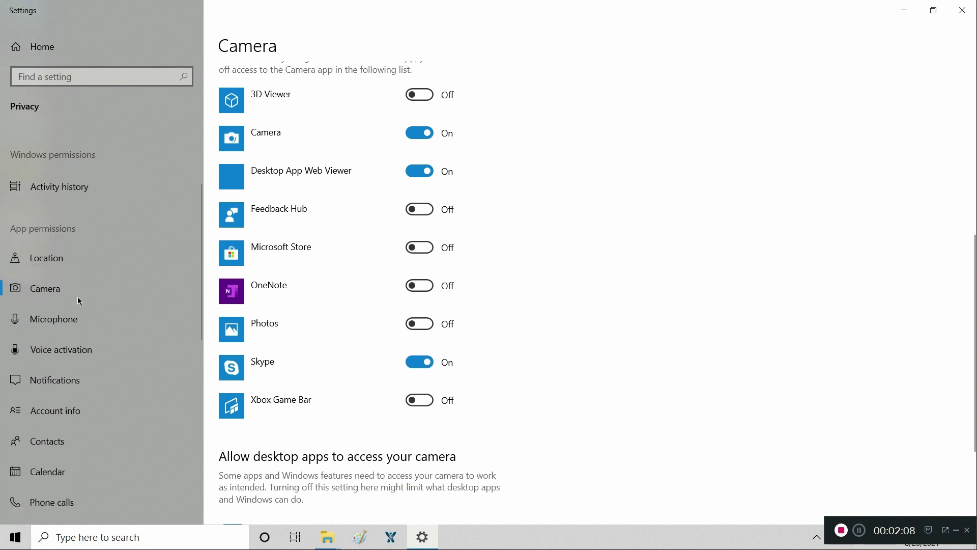
{"action": "scroll", "coordinate": [84, 305], "scroll_direction": "down", "scroll_amount": 2}
{"action": "scroll", "coordinate": [84, 306], "scroll_direction": "down", "scroll_amount": 2}
{"action": "scroll", "coordinate": [83, 306], "scroll_direction": "down", "scroll_amount": 6}
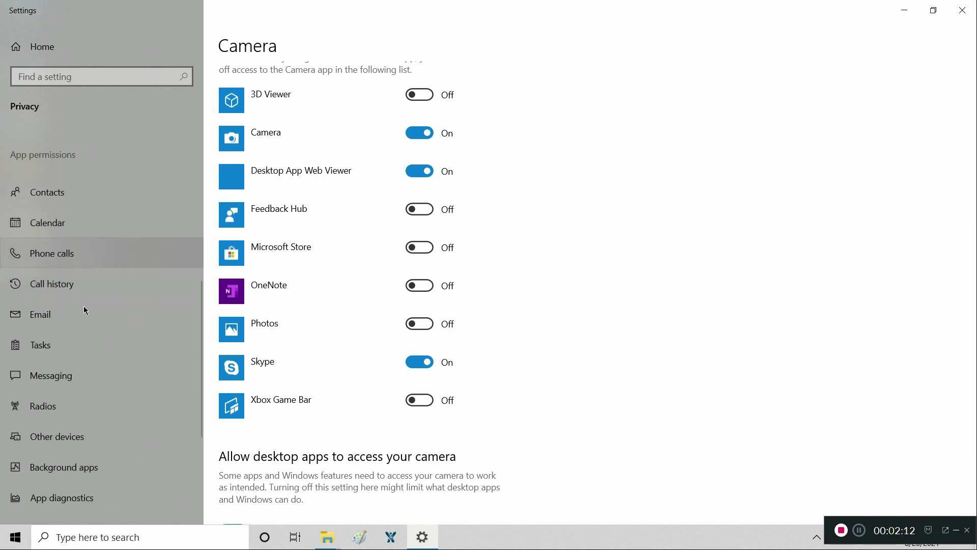
{"action": "scroll", "coordinate": [83, 306], "scroll_direction": "down", "scroll_amount": 4}
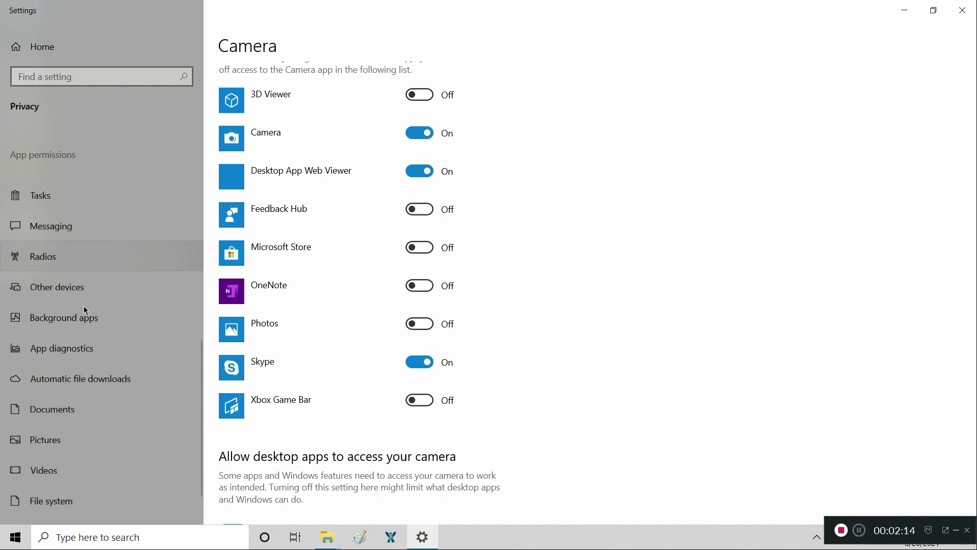
{"action": "scroll", "coordinate": [84, 306], "scroll_direction": "down", "scroll_amount": 1}
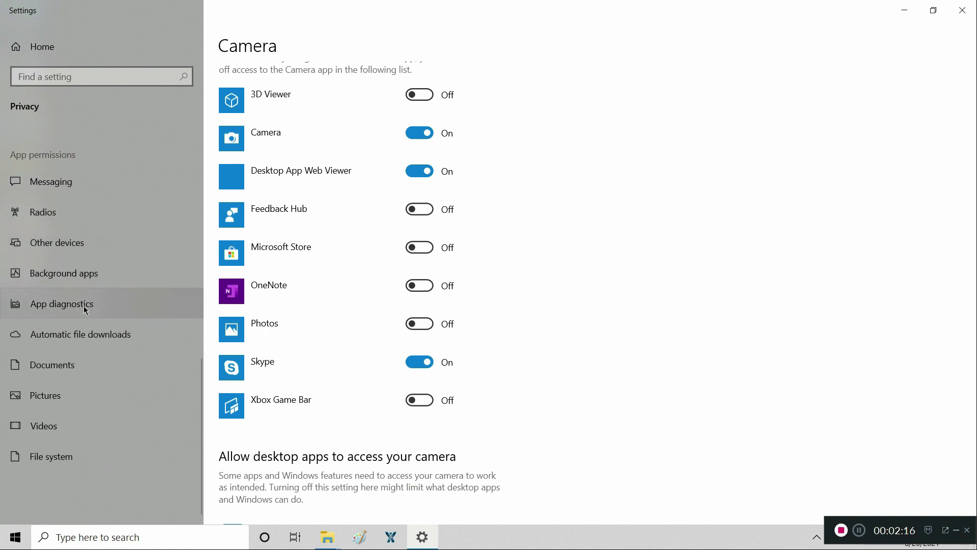
{"action": "left_click", "coordinate": [102, 276]}
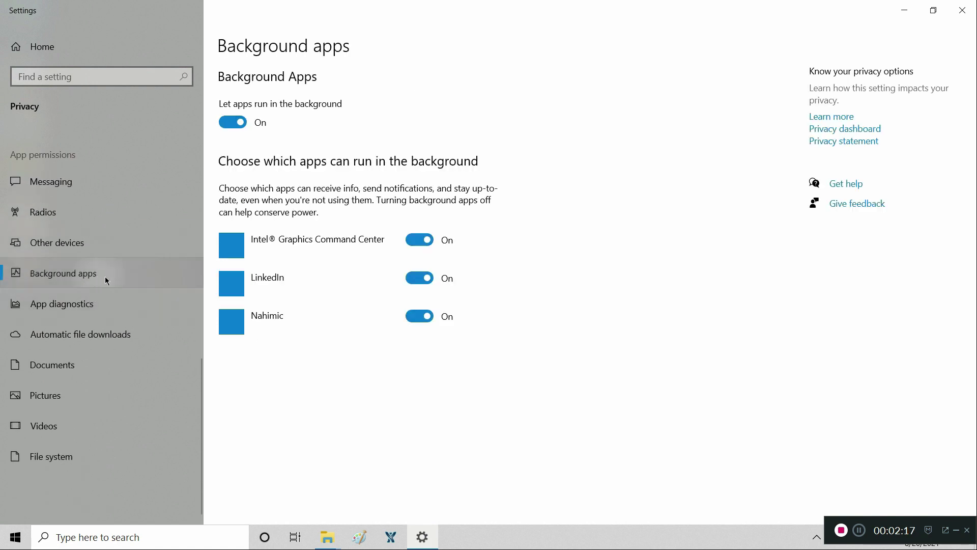
{"action": "left_click", "coordinate": [410, 240]}
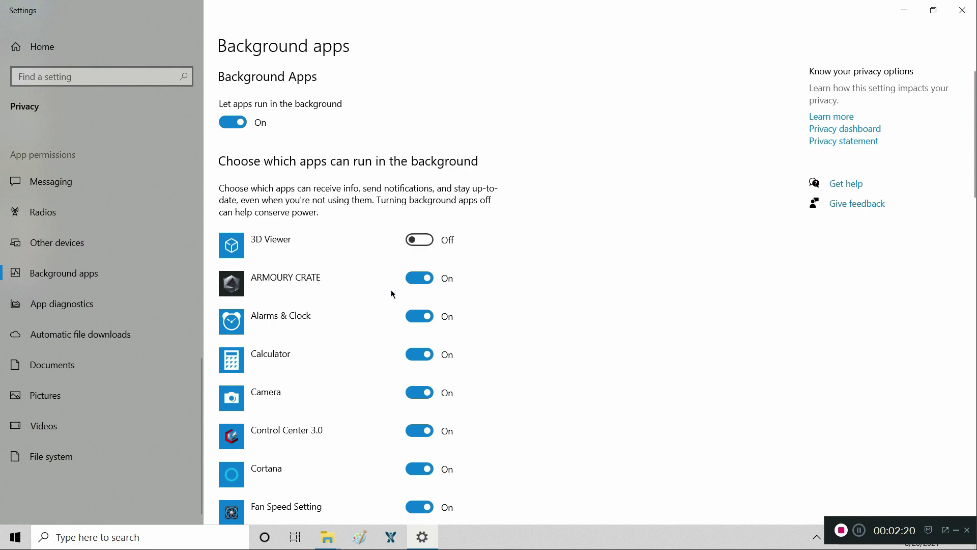
{"action": "left_click", "coordinate": [414, 279]}
Stop Feedback Hub from running in the background
{"action": "scroll", "coordinate": [386, 301], "scroll_direction": "down", "scroll_amount": 2}
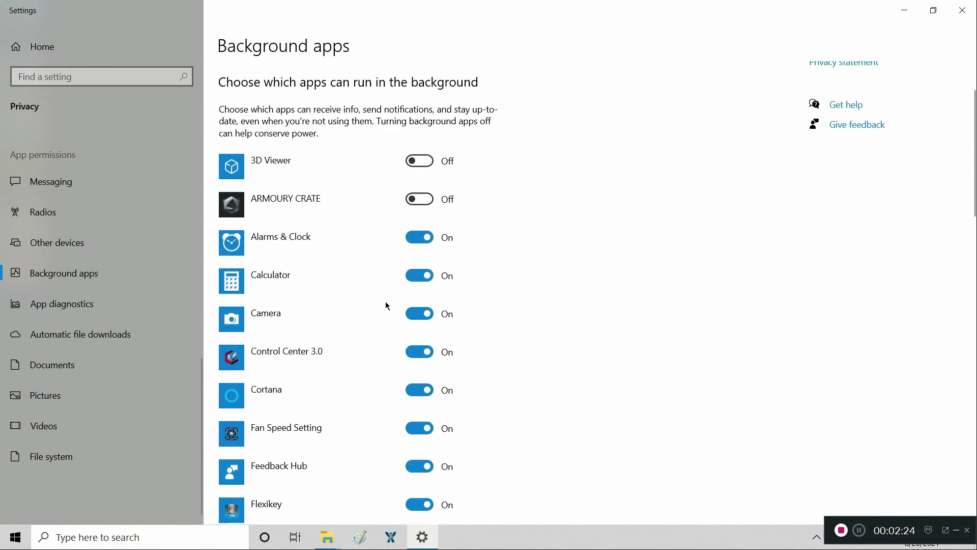
{"action": "scroll", "coordinate": [385, 301], "scroll_direction": "down", "scroll_amount": 2}
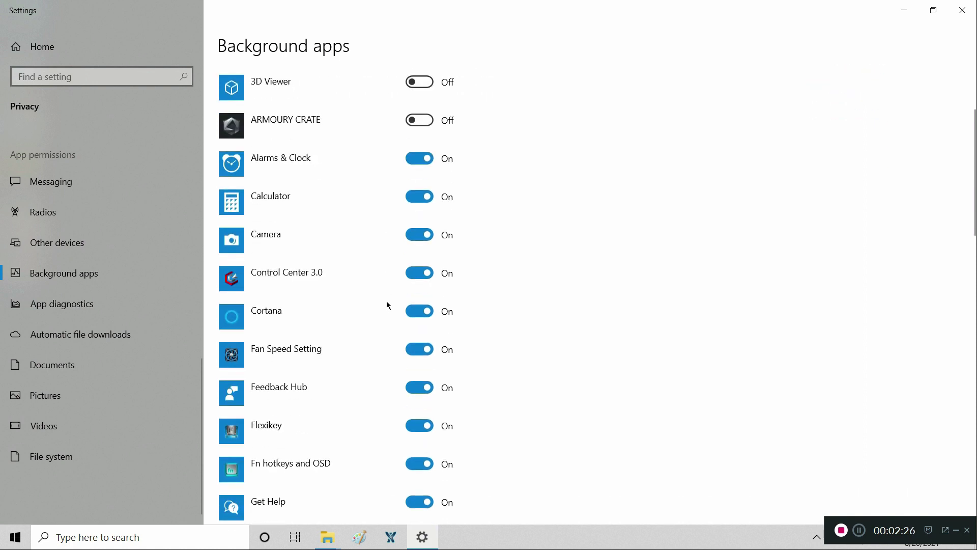
{"action": "scroll", "coordinate": [387, 305], "scroll_direction": "down", "scroll_amount": 2}
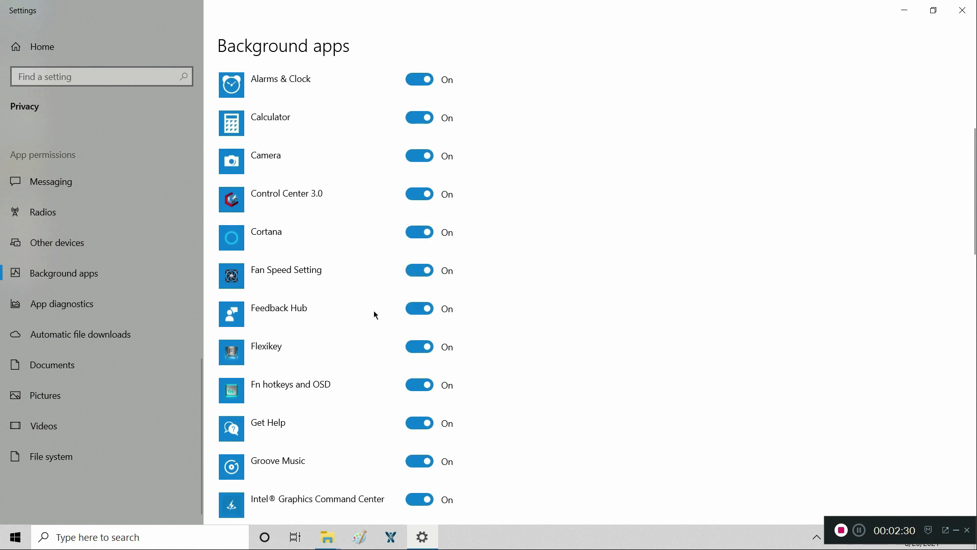
{"action": "left_click", "coordinate": [406, 312]}
Turn off background running for LinkedIn, Mail and Calendar, and Maps
{"action": "scroll", "coordinate": [371, 334], "scroll_direction": "down", "scroll_amount": 2}
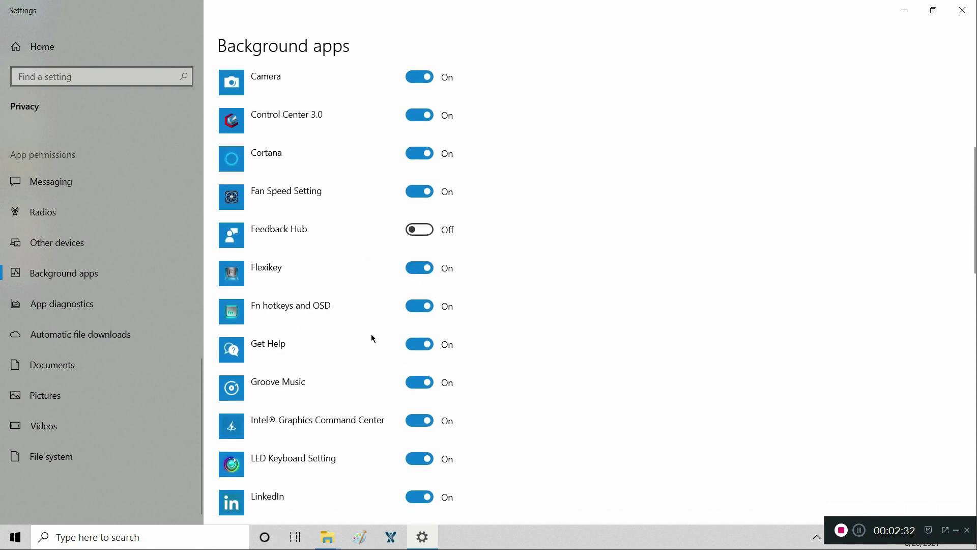
{"action": "scroll", "coordinate": [373, 337], "scroll_direction": "down", "scroll_amount": 2}
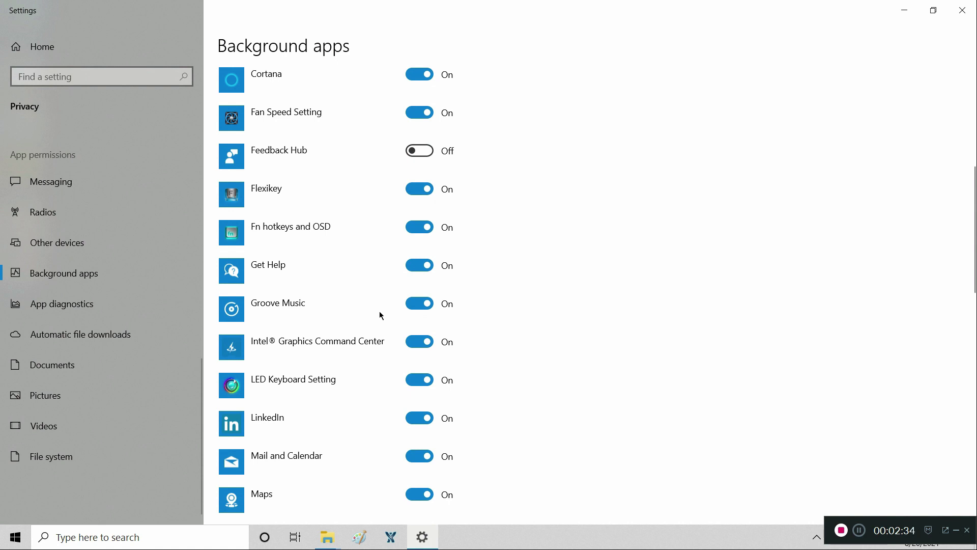
{"action": "scroll", "coordinate": [397, 317], "scroll_direction": "down", "scroll_amount": 2}
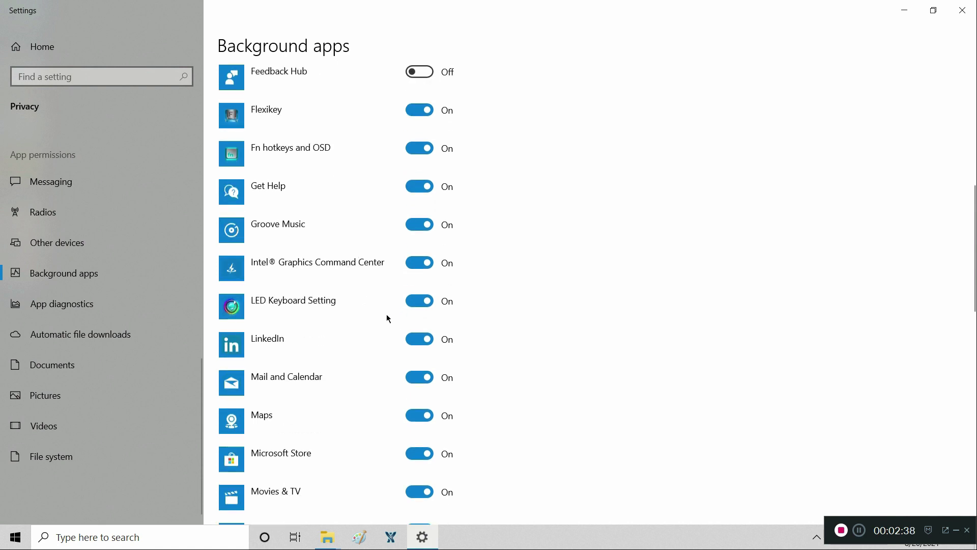
{"action": "left_click", "coordinate": [416, 345]}
{"action": "scroll", "coordinate": [387, 356], "scroll_direction": "down", "scroll_amount": 2}
{"action": "left_click", "coordinate": [415, 300]}
{"action": "left_click", "coordinate": [410, 339]}
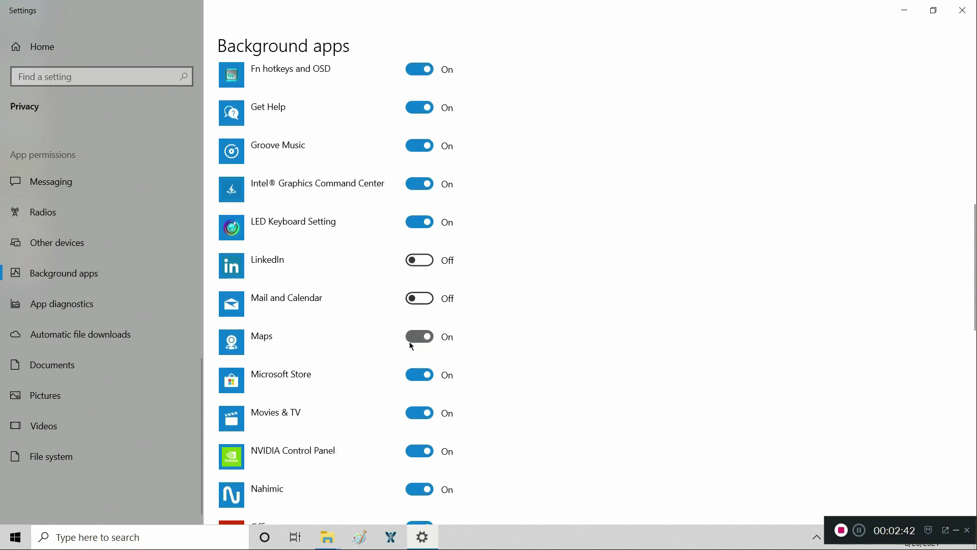
Turn off background running for Microsoft Store and Movies & TV
{"action": "scroll", "coordinate": [393, 364], "scroll_direction": "down", "scroll_amount": 2}
{"action": "left_click", "coordinate": [422, 297]}
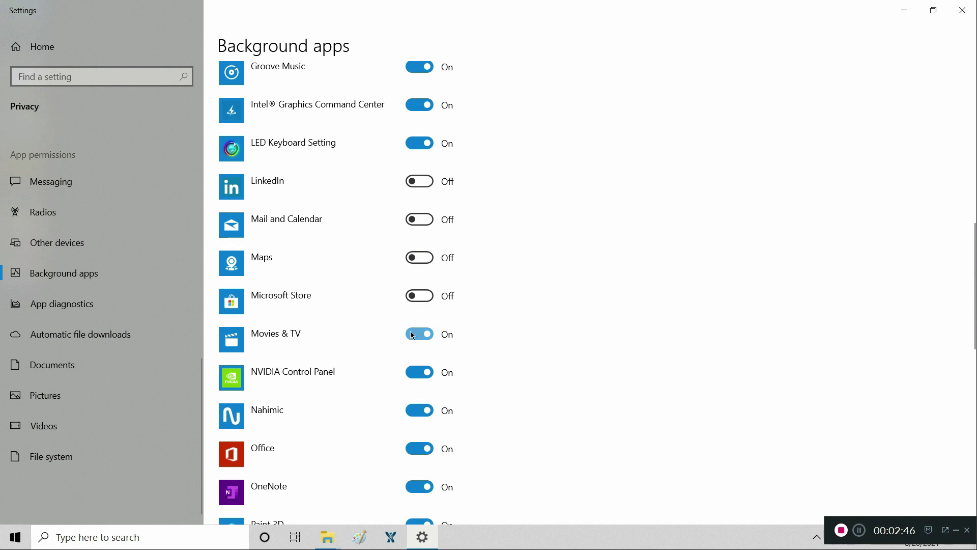
{"action": "left_click", "coordinate": [413, 336]}
Turn off background running for Paint 3D, People and Print 3D
{"action": "scroll", "coordinate": [395, 355], "scroll_direction": "down", "scroll_amount": 2}
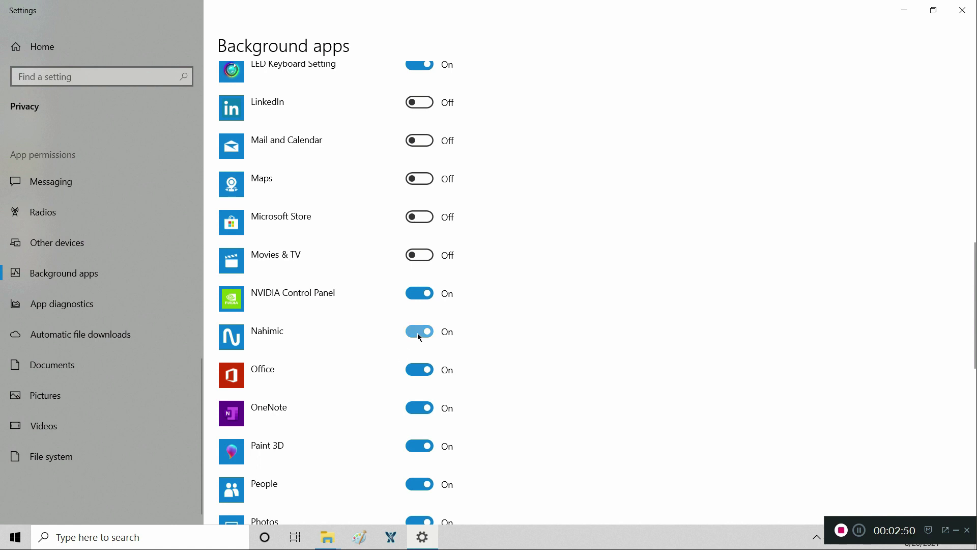
{"action": "scroll", "coordinate": [417, 332], "scroll_direction": "down", "scroll_amount": 2}
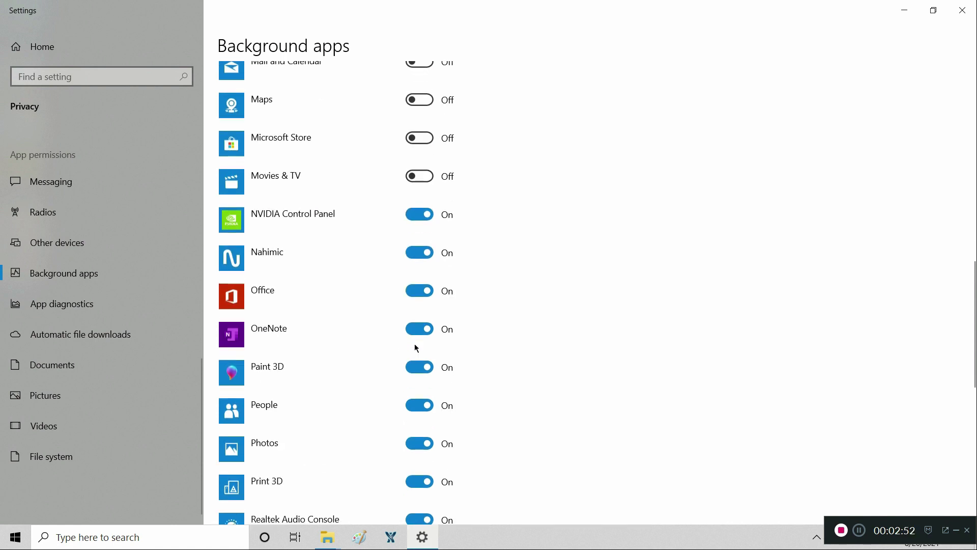
{"action": "scroll", "coordinate": [416, 346], "scroll_direction": "down", "scroll_amount": 2}
{"action": "left_click", "coordinate": [417, 290]}
{"action": "left_click", "coordinate": [420, 326]}
{"action": "scroll", "coordinate": [401, 368], "scroll_direction": "down", "scroll_amount": 2}
{"action": "left_click", "coordinate": [410, 325]}
Turn off background running for Snip & Sketch, Tips, Voice Recorder and Weather
{"action": "scroll", "coordinate": [389, 360], "scroll_direction": "down", "scroll_amount": 2}
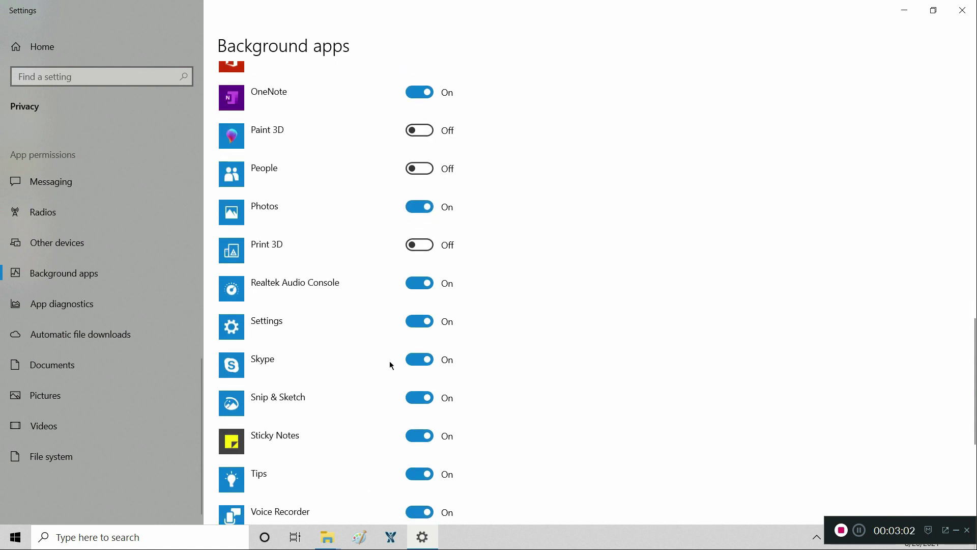
{"action": "scroll", "coordinate": [391, 365], "scroll_direction": "down", "scroll_amount": 2}
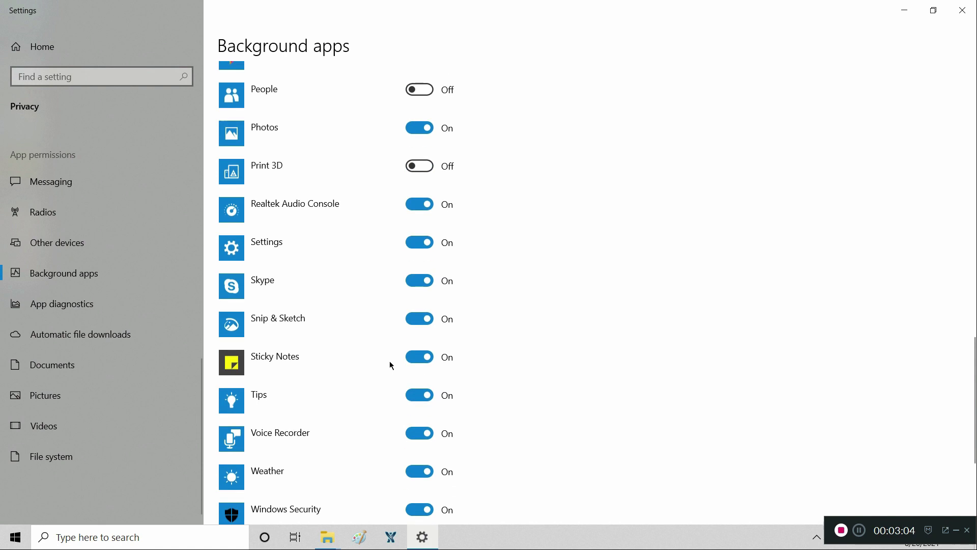
{"action": "left_click", "coordinate": [408, 323]}
{"action": "scroll", "coordinate": [377, 351], "scroll_direction": "down", "scroll_amount": 2}
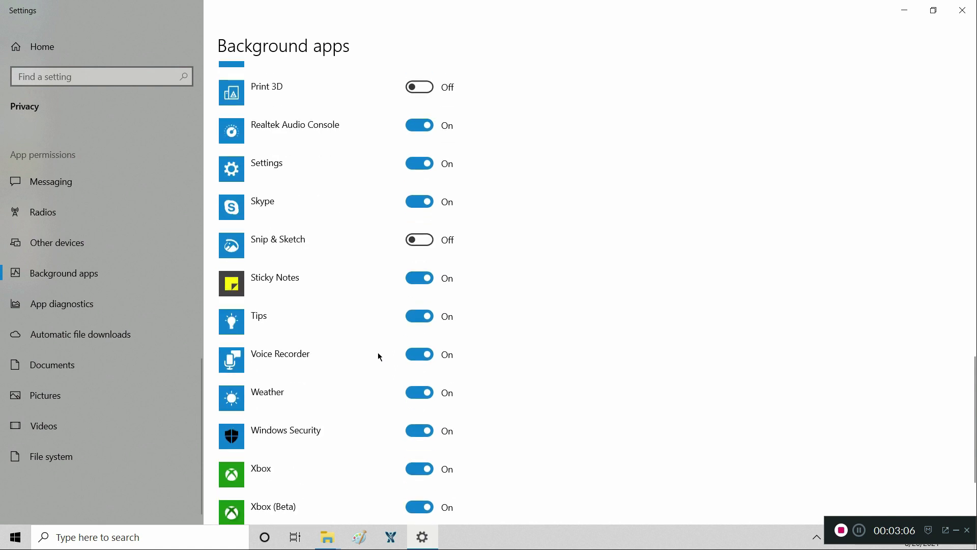
{"action": "left_click", "coordinate": [416, 325]}
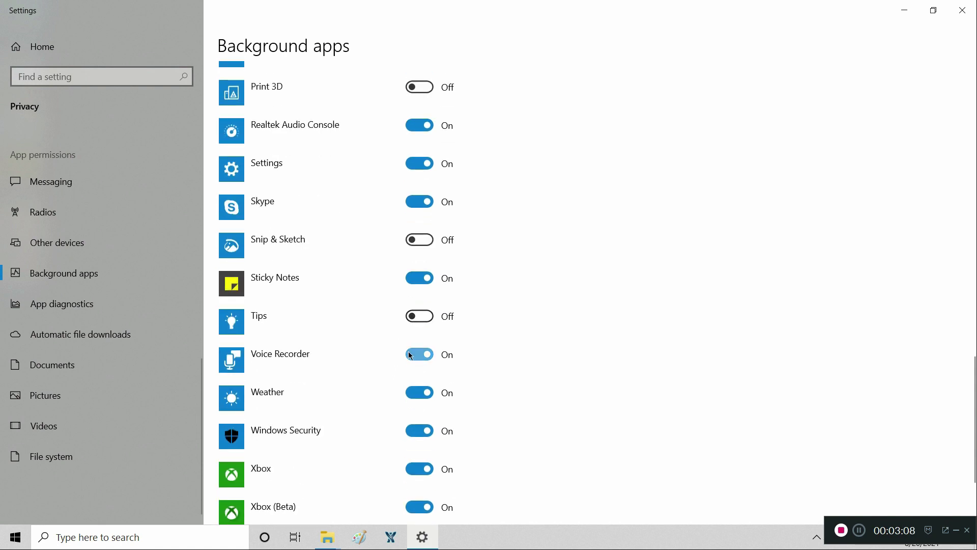
{"action": "left_click", "coordinate": [411, 396]}
{"action": "left_click", "coordinate": [410, 358]}
Turn off background running for Xbox, Xbox (Beta) and Xbox Game Bar, and minimize the Settings window
{"action": "scroll", "coordinate": [371, 377], "scroll_direction": "down", "scroll_amount": 2}
{"action": "left_click", "coordinate": [414, 391]}
{"action": "left_click", "coordinate": [415, 429]}
{"action": "scroll", "coordinate": [395, 392], "scroll_direction": "down", "scroll_amount": 1}
{"action": "left_click", "coordinate": [414, 410]}
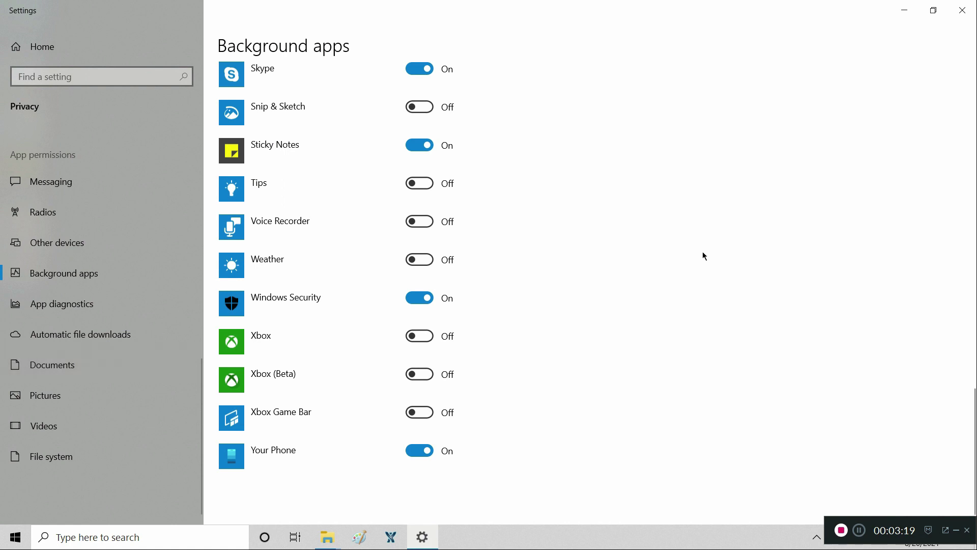
{"action": "left_click", "coordinate": [910, 10]}
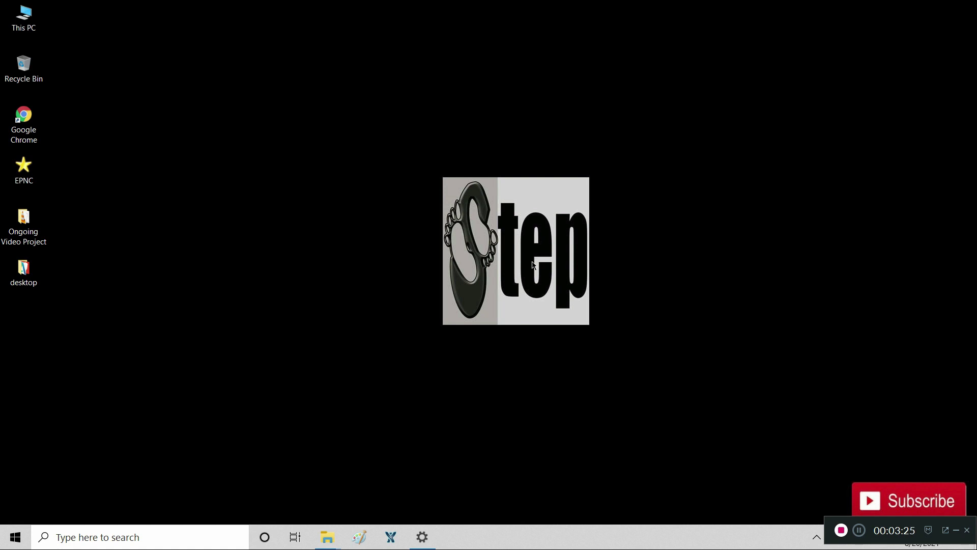
Find the game settings through Windows search, turn off Game Mode, and minimize the Settings window
{"action": "left_click", "coordinate": [122, 537]}
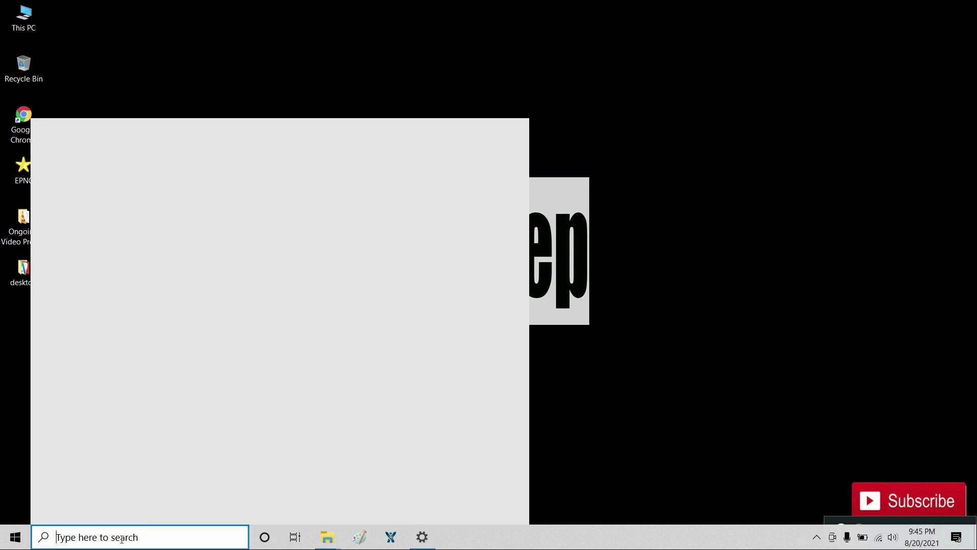
{"action": "type", "text": "game"}
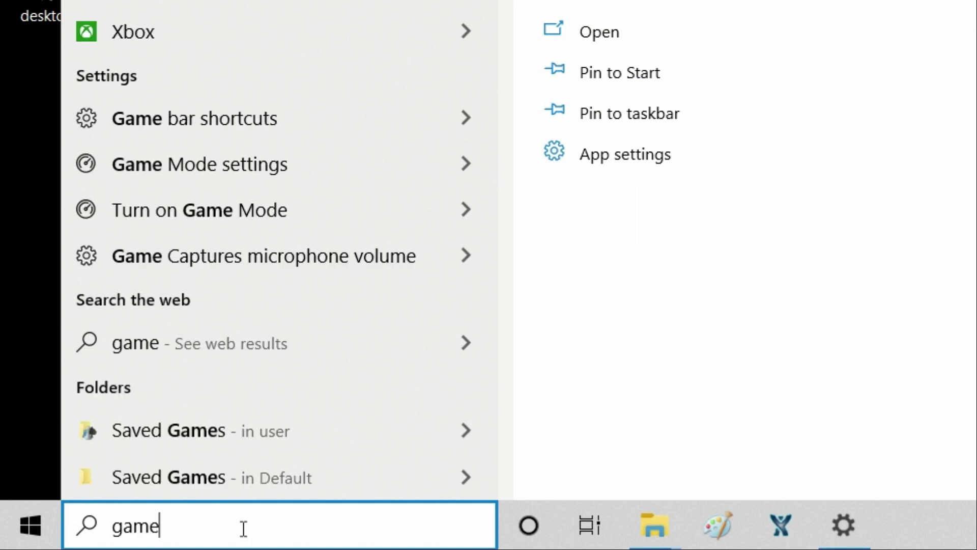
{"action": "type", "text": " se"}
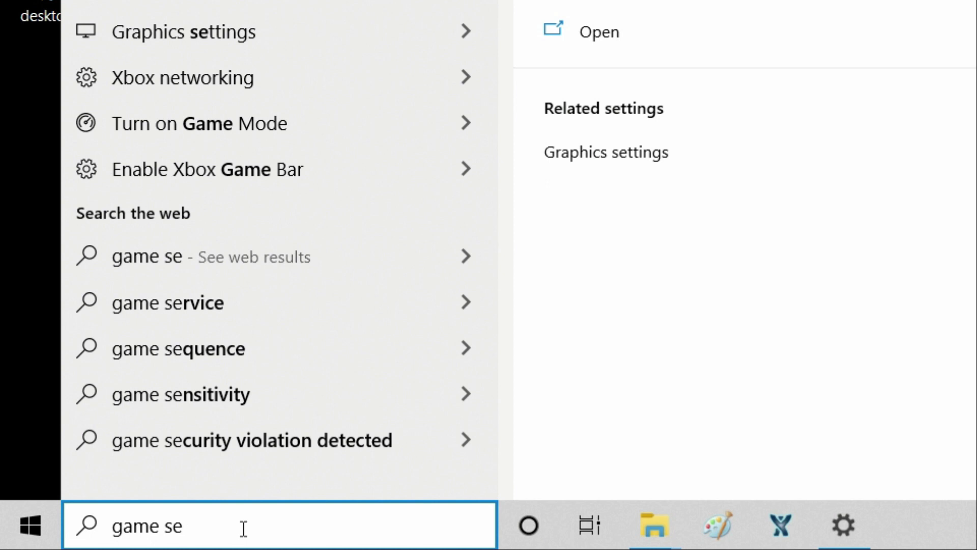
{"action": "type", "text": "ttings"}
{"action": "key", "text": "Return"}
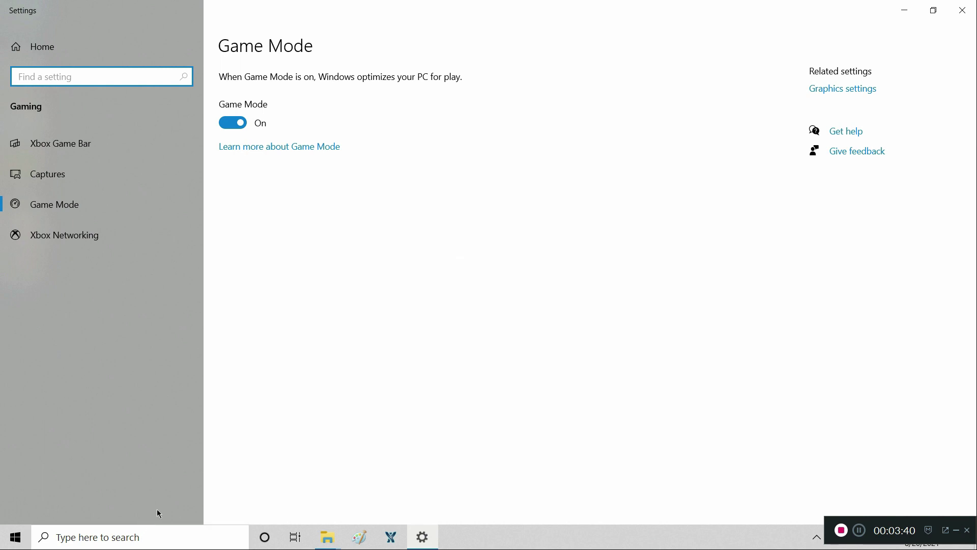
{"action": "left_click", "coordinate": [229, 124]}
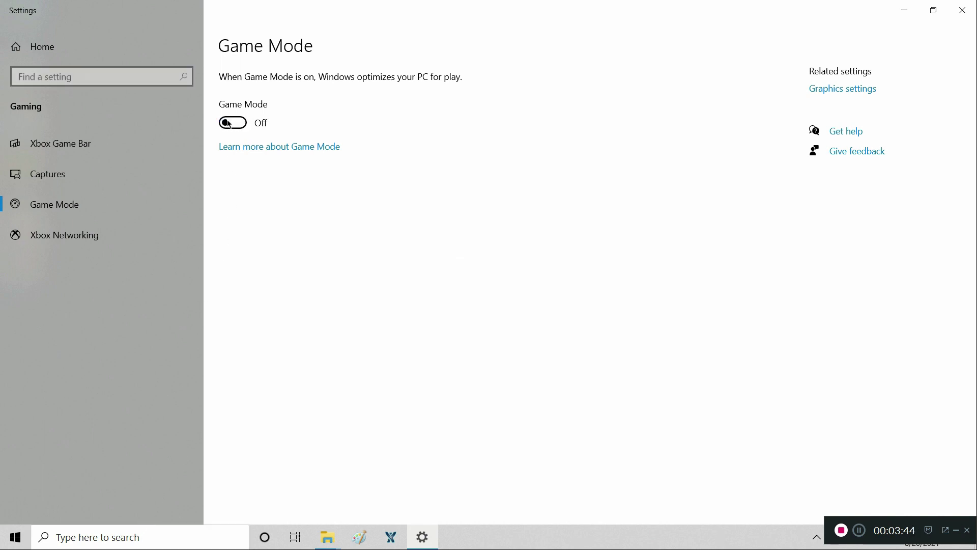
{"action": "left_click", "coordinate": [899, 6]}
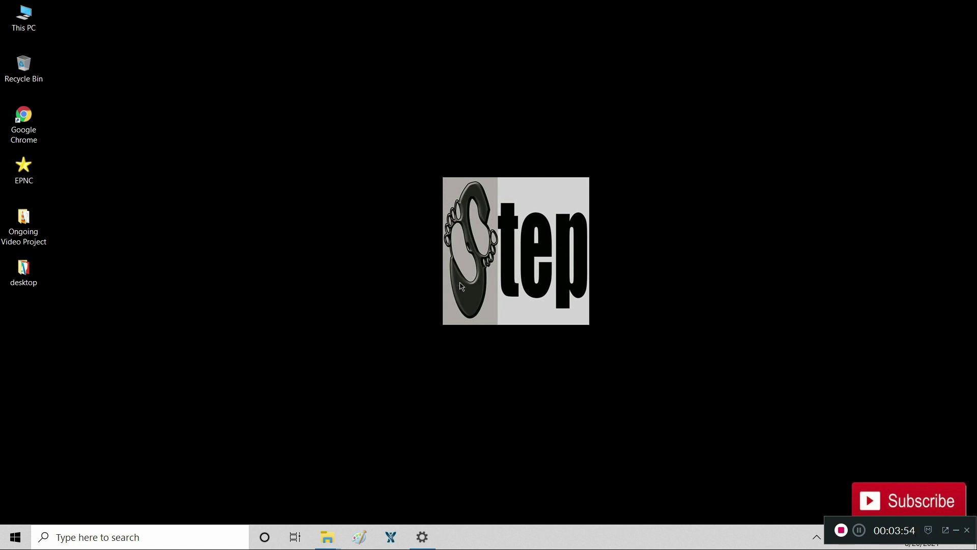
Open the sign-in options through Windows search, check the Restart apps setting, and minimize the Settings window
{"action": "left_click", "coordinate": [124, 538]}
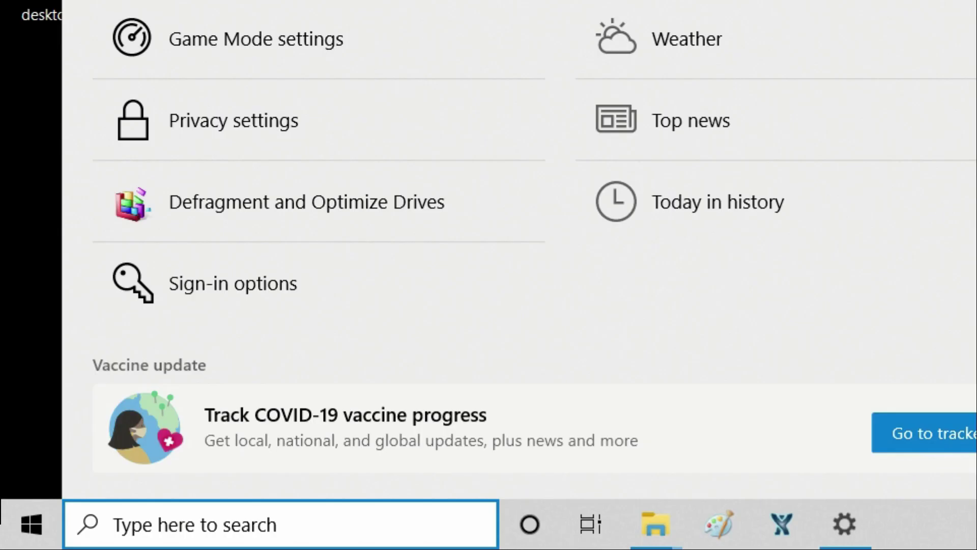
{"action": "type", "text": "si"}
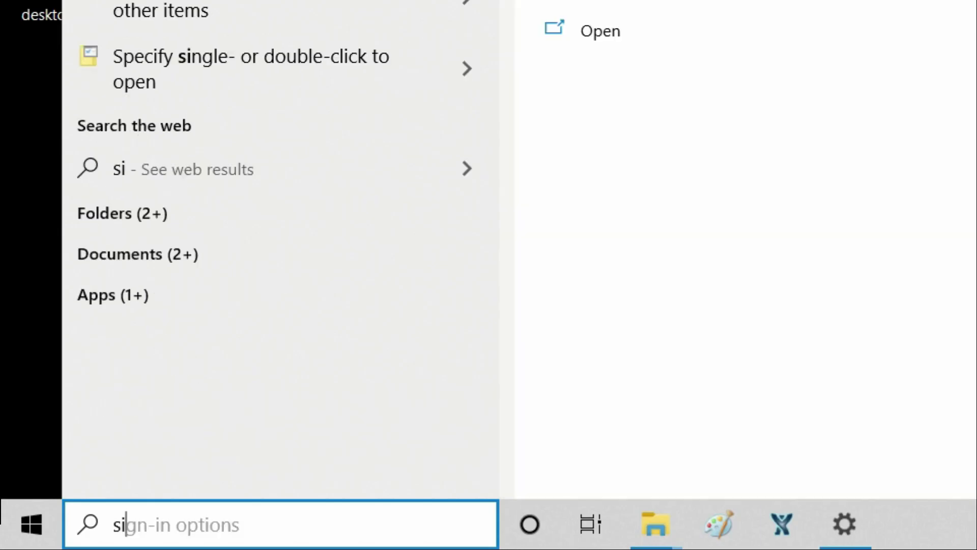
{"action": "type", "text": "gn-in"}
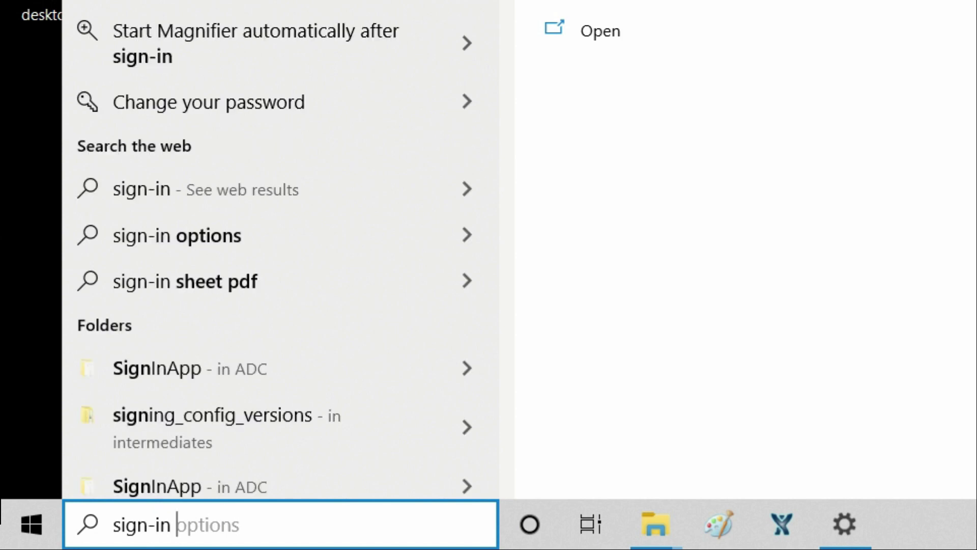
{"action": "type", "text": " options"}
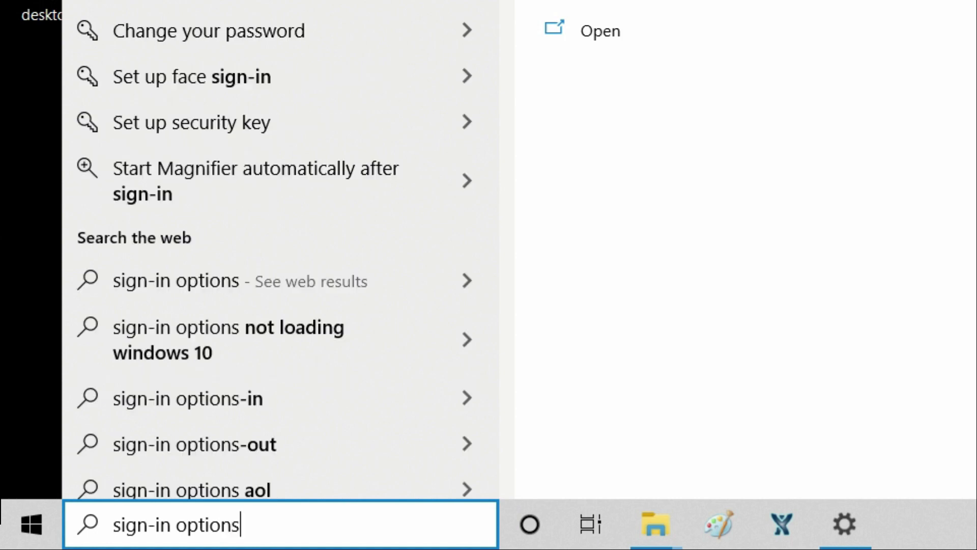
{"action": "key", "text": "Return"}
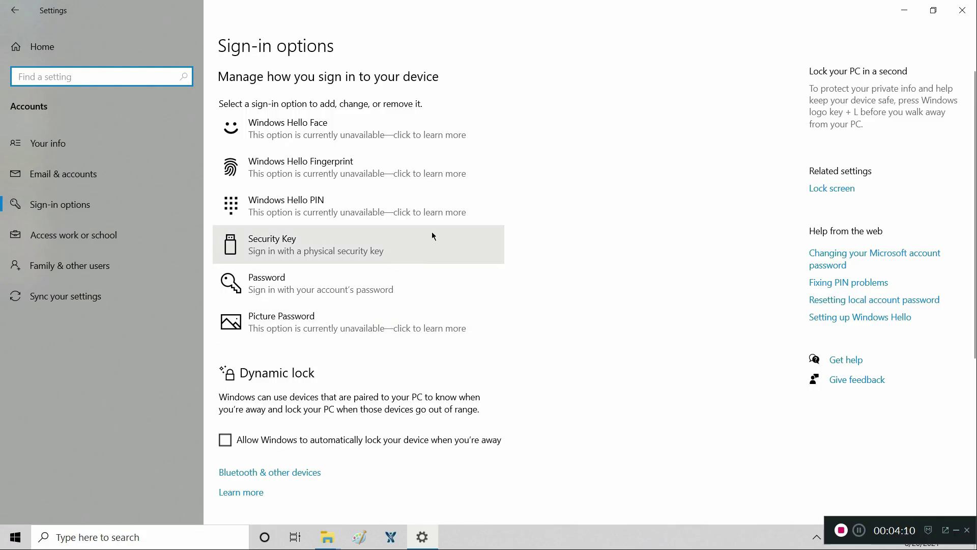
{"action": "scroll", "coordinate": [432, 231], "scroll_direction": "down", "scroll_amount": 3}
{"action": "scroll", "coordinate": [433, 234], "scroll_direction": "down", "scroll_amount": 2}
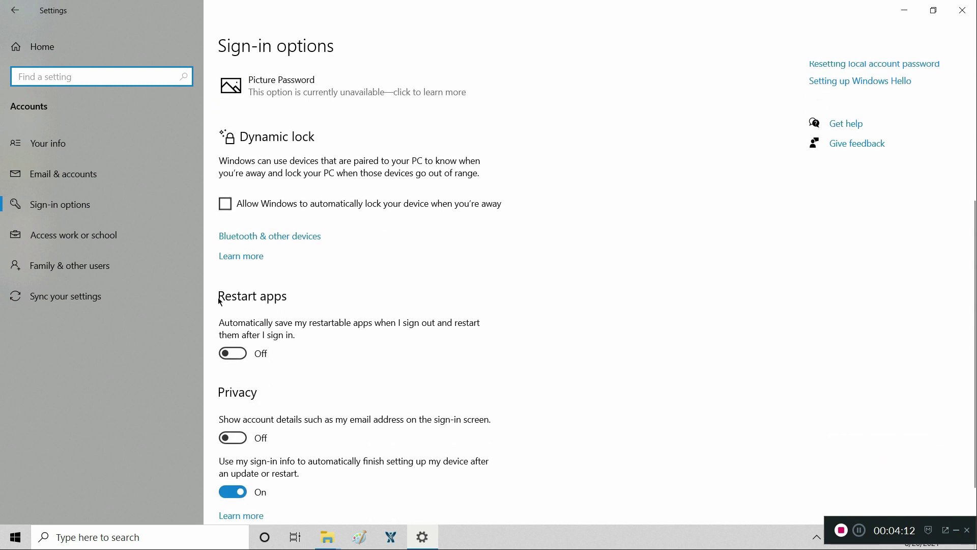
{"action": "left_click", "coordinate": [242, 360]}
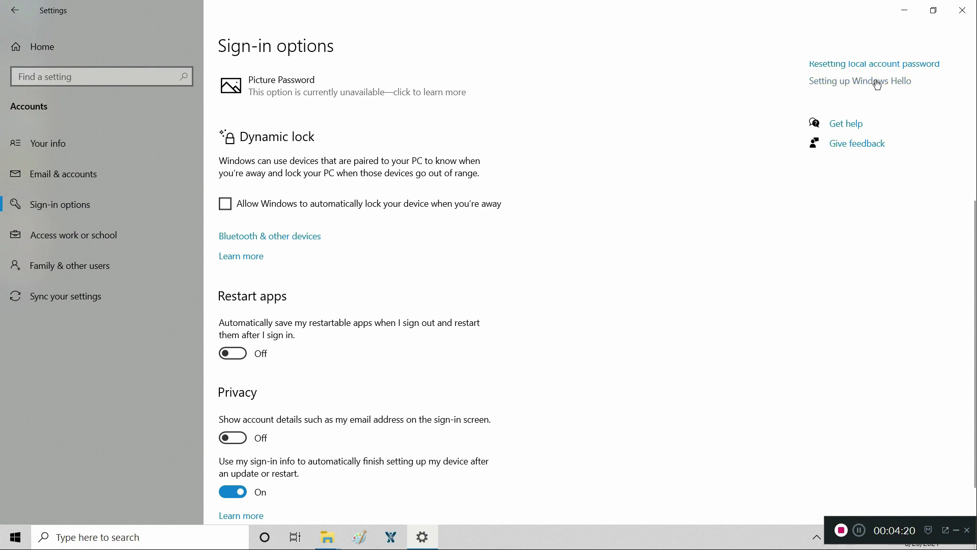
{"action": "left_click", "coordinate": [902, 13]}
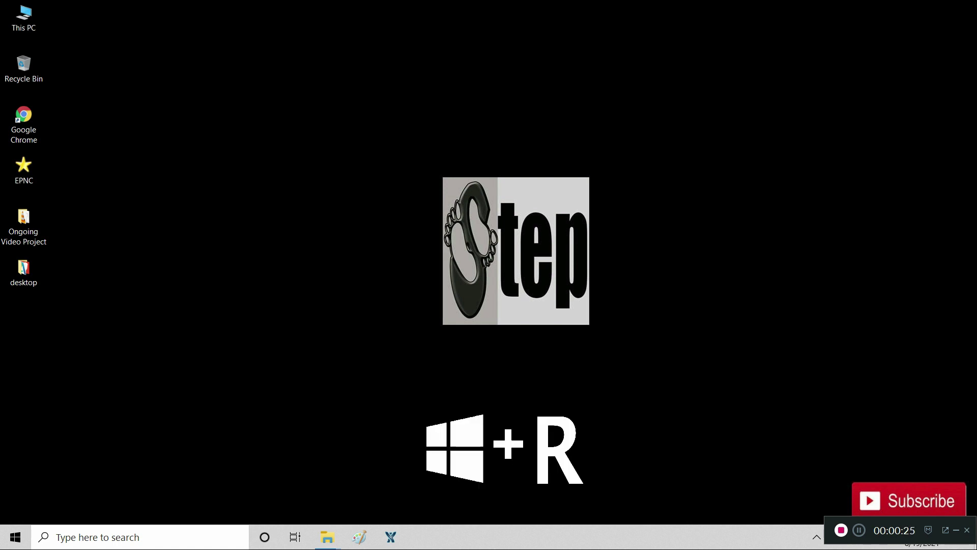
Open the Windows Temp folder by running temp, and grant permanent access to it
{"action": "key", "text": "super+r"}
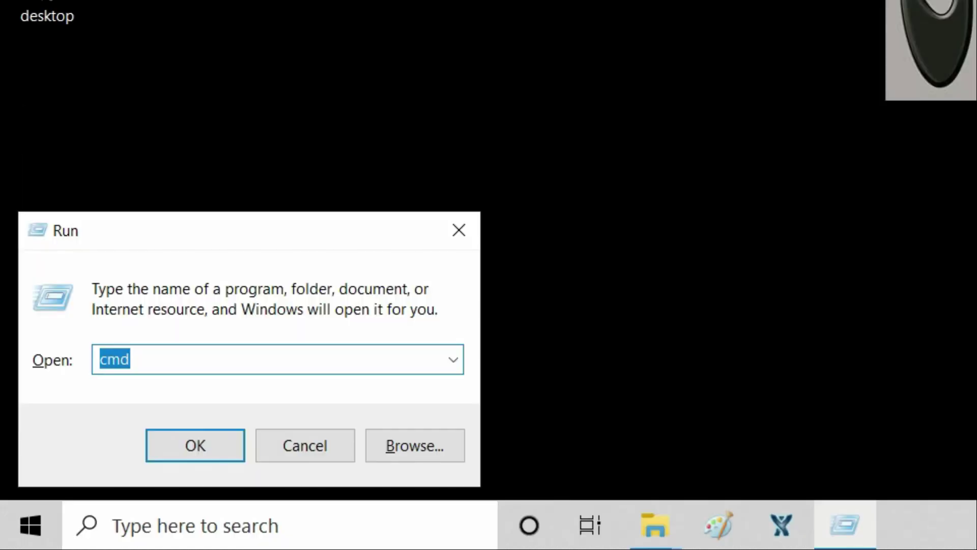
{"action": "type", "text": "te"}
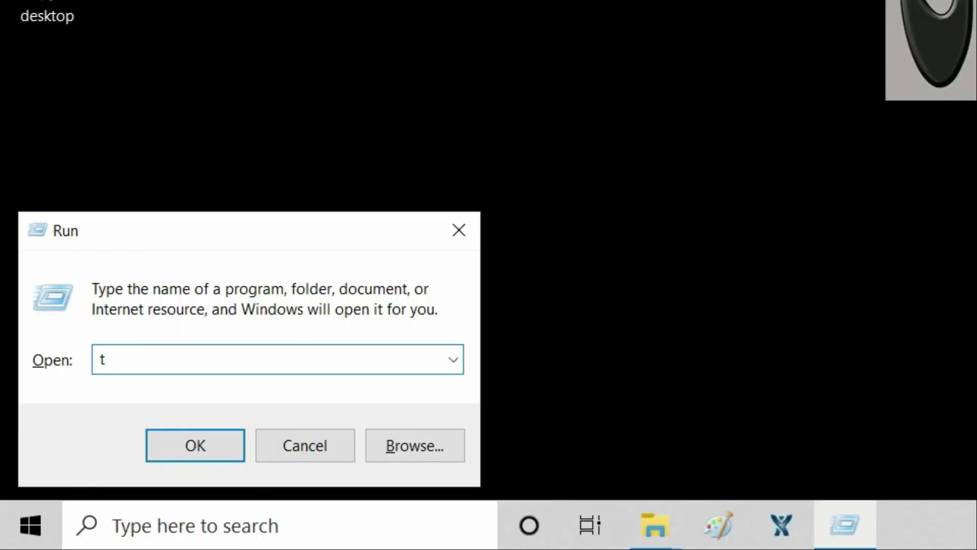
{"action": "type", "text": "mp"}
{"action": "key", "text": "Return"}
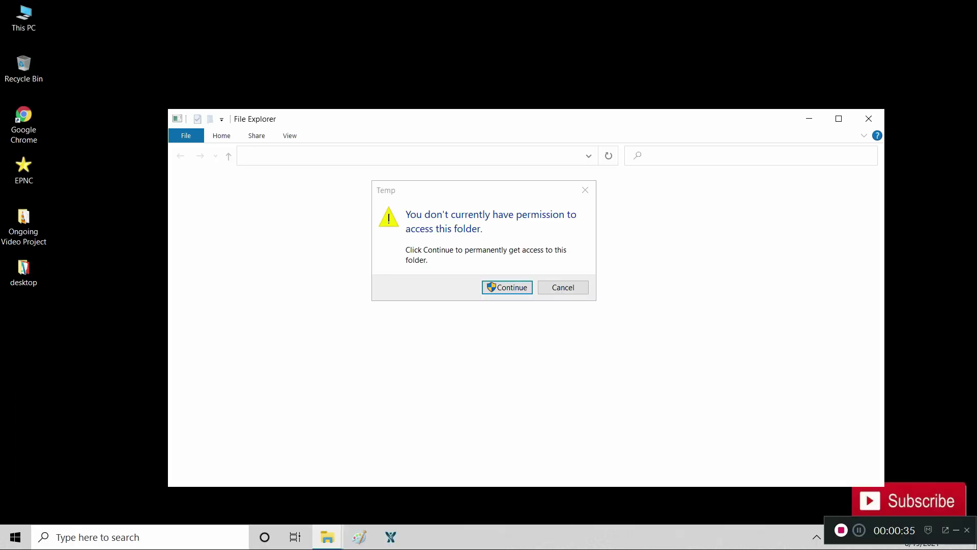
{"action": "left_click", "coordinate": [502, 289]}
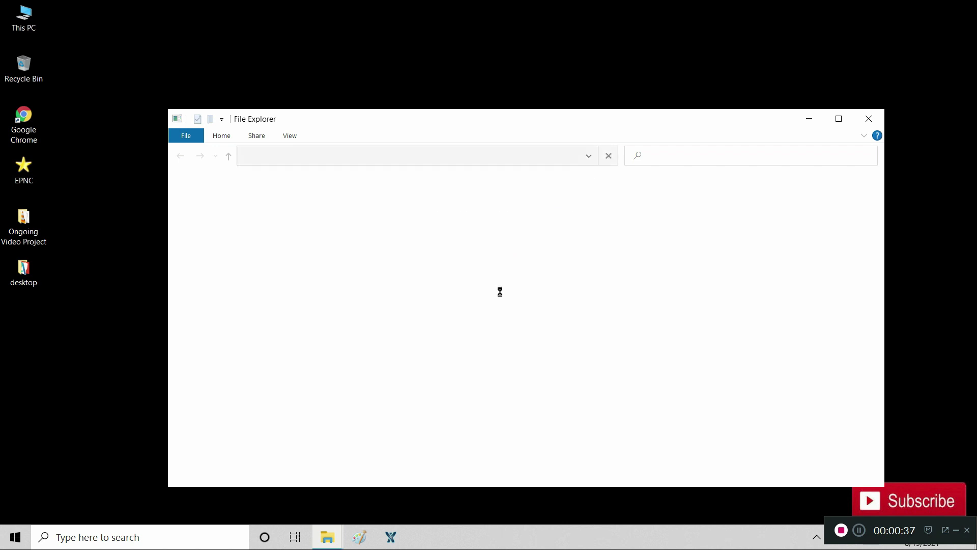
Delete everything in the Windows Temp folder, granting administrator permission for all items and skipping all items in use
{"action": "left_click", "coordinate": [427, 291]}
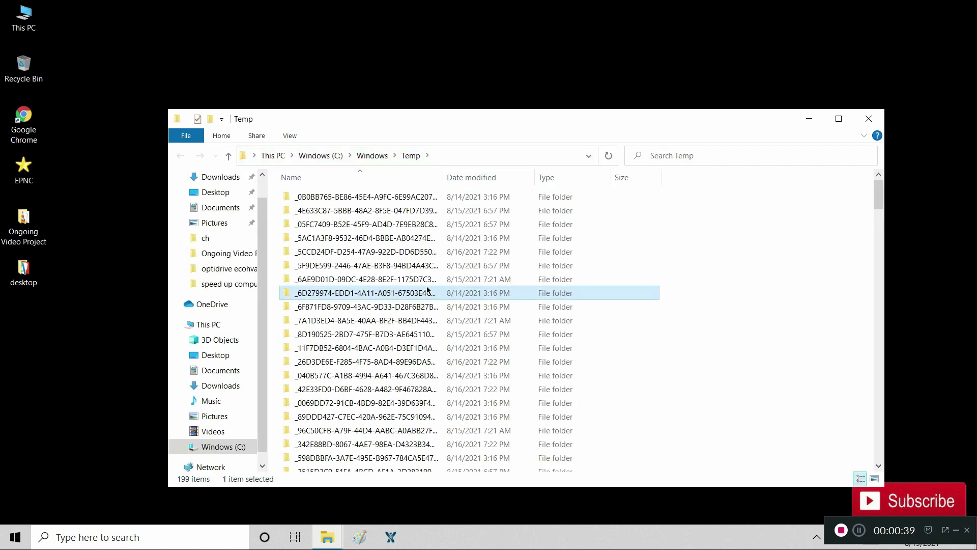
{"action": "key", "text": "ctrl+a"}
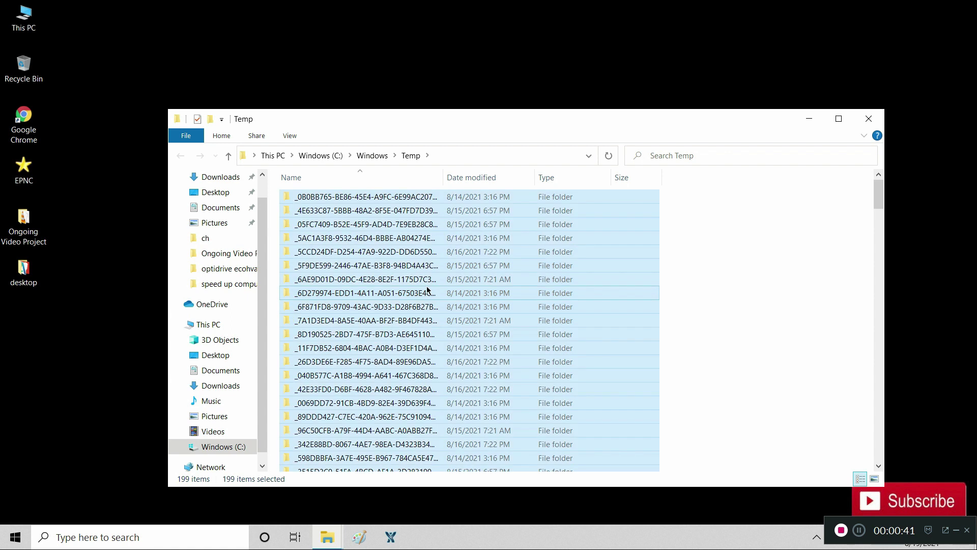
{"action": "key", "text": "Delete"}
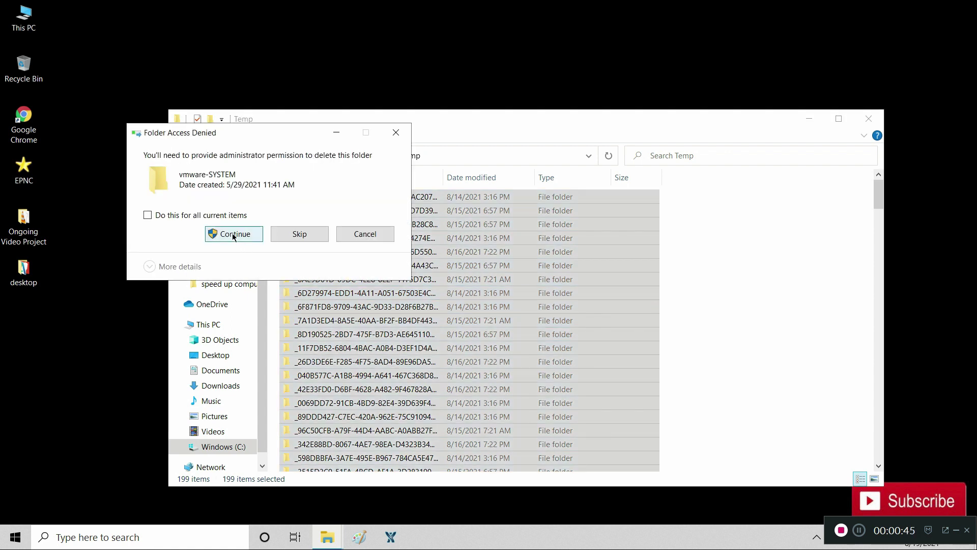
{"action": "left_click", "coordinate": [233, 216]}
{"action": "left_click", "coordinate": [234, 235]}
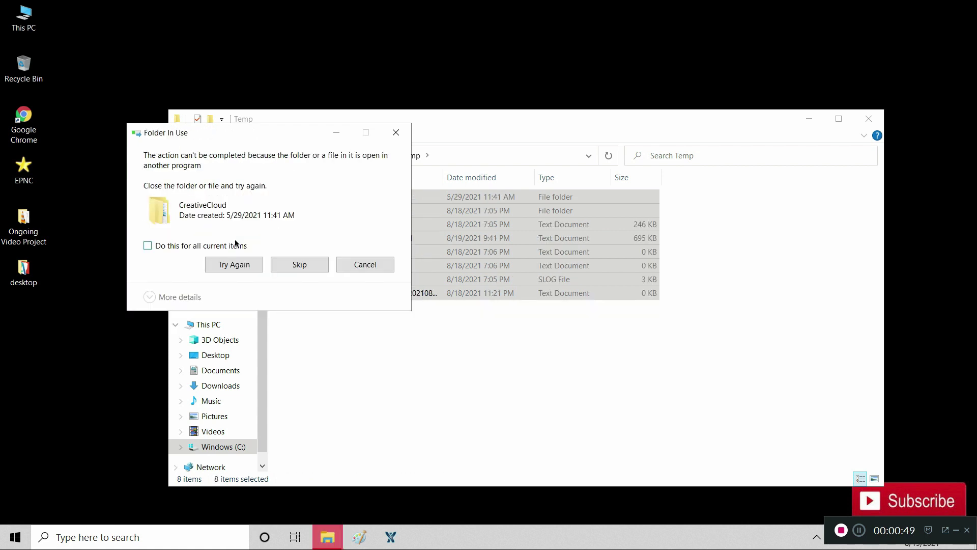
{"action": "left_click", "coordinate": [242, 246]}
{"action": "left_click", "coordinate": [292, 265]}
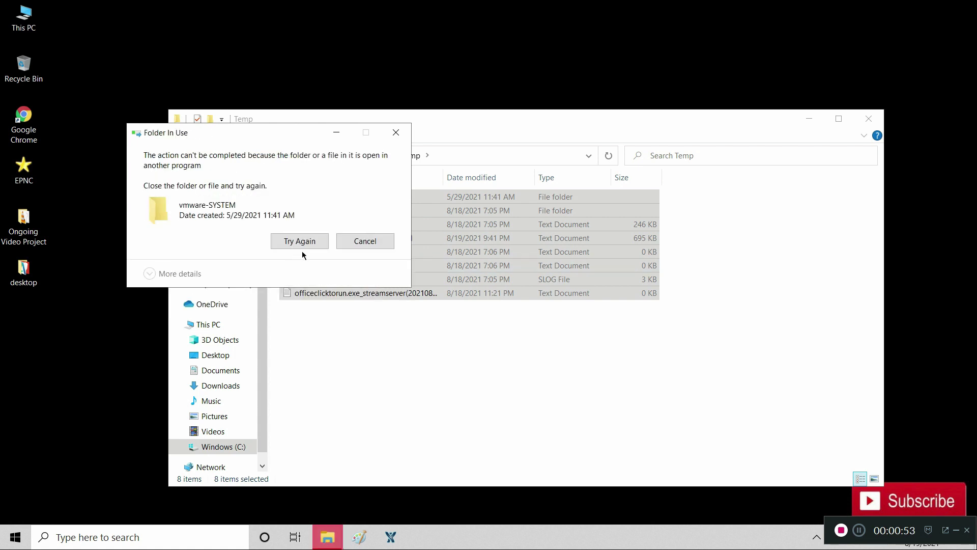
Retry deleting the vmware-SYSTEM folder, cancel that deletion, and close the Temp folder window
{"action": "left_click", "coordinate": [307, 247]}
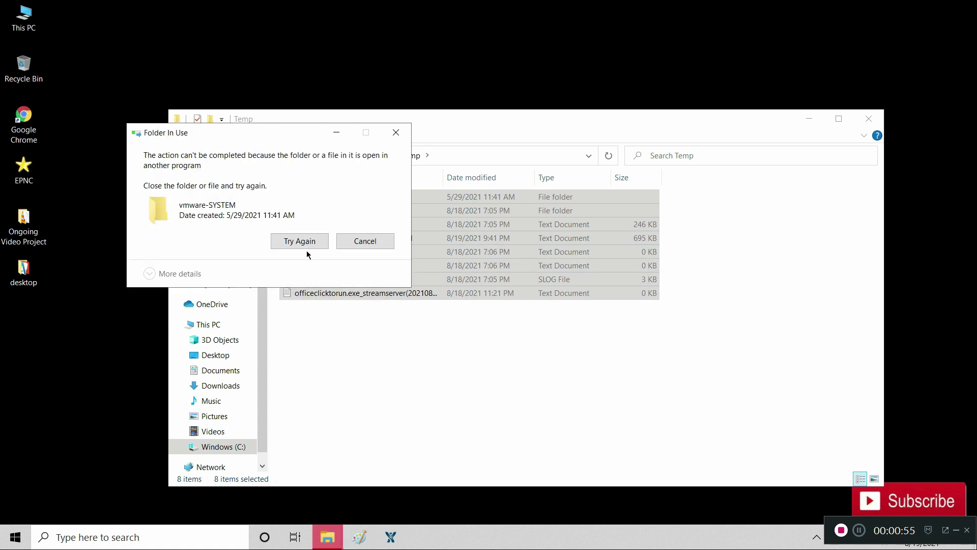
{"action": "left_click", "coordinate": [362, 243]}
{"action": "left_click", "coordinate": [356, 246]}
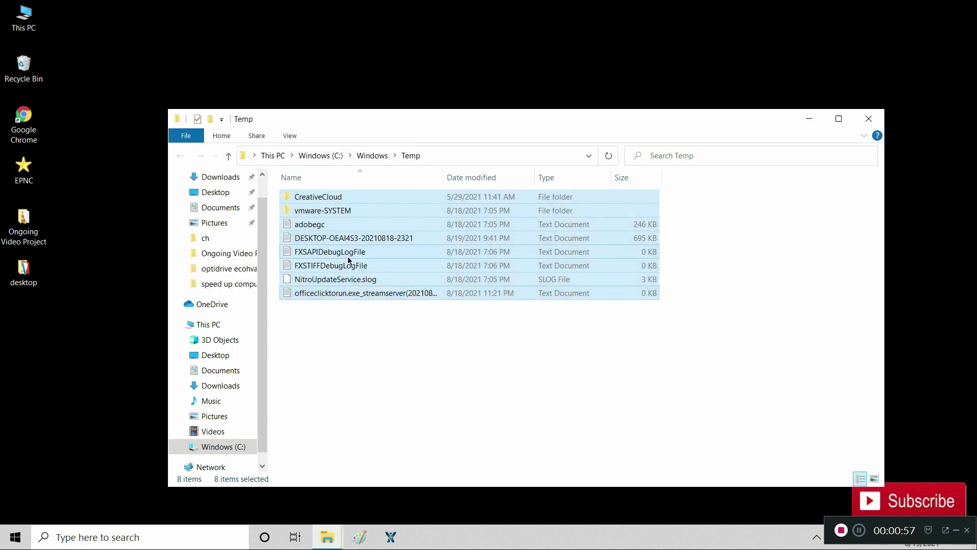
{"action": "left_click", "coordinate": [362, 340]}
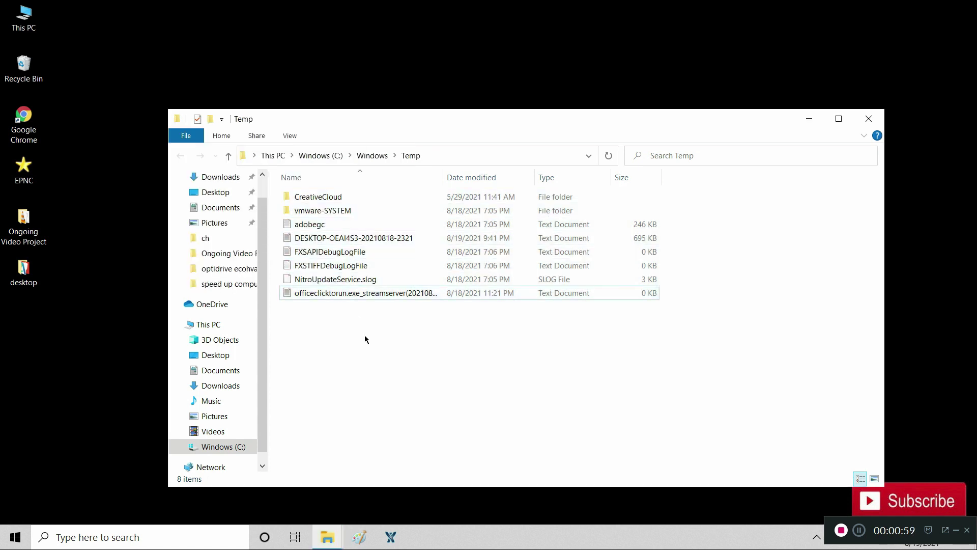
{"action": "left_click", "coordinate": [868, 120]}
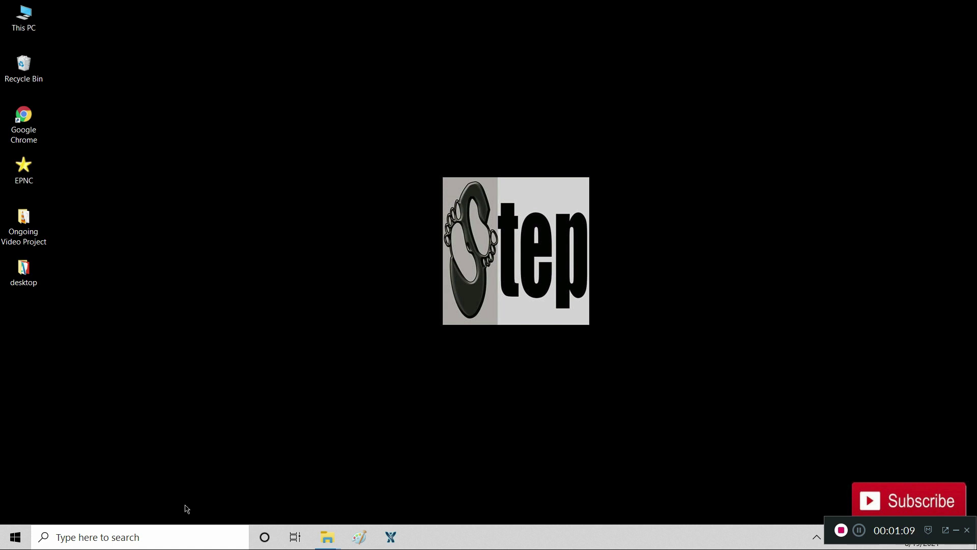
Open the user account's temporary files folder by running %temp%
{"action": "key", "text": "super+r"}
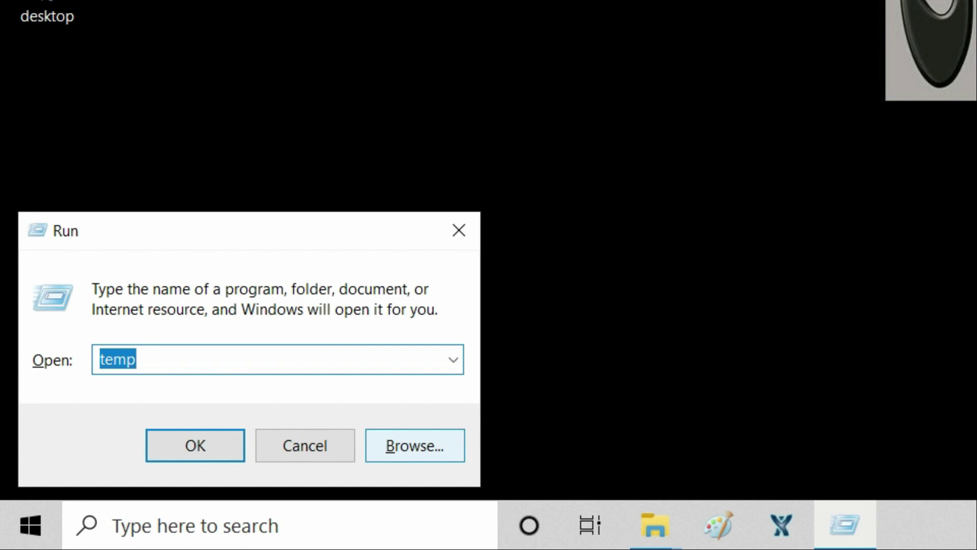
{"action": "type", "text": "%temp%"}
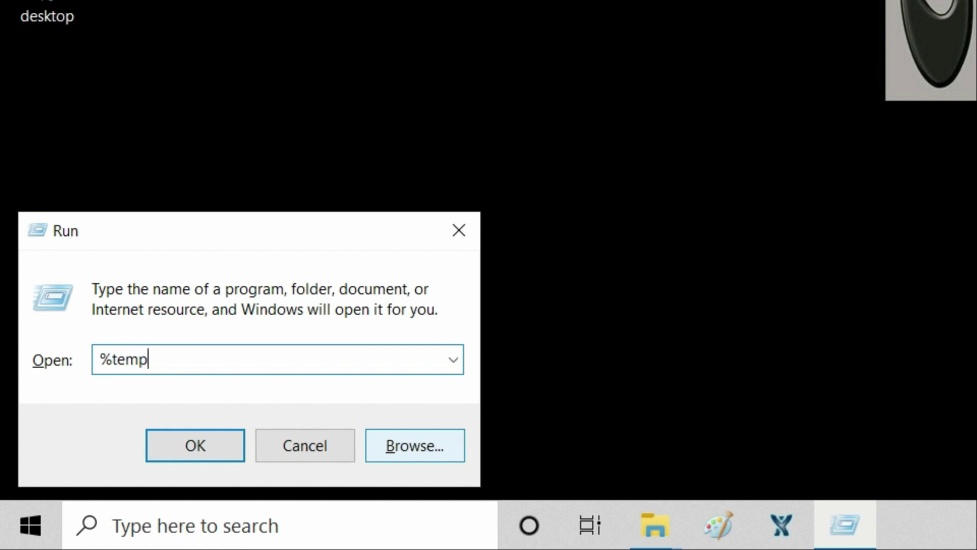
{"action": "key", "text": "Return"}
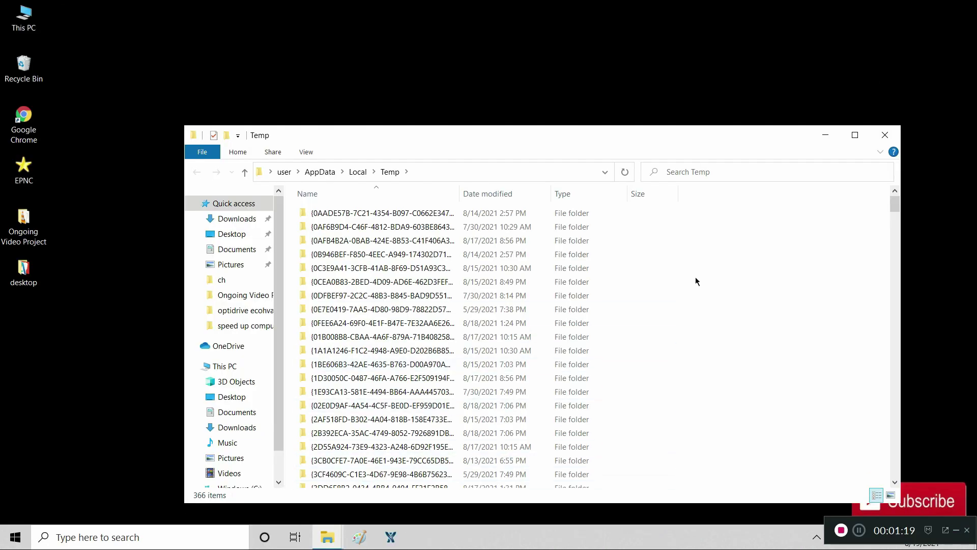
Delete everything in the user's Temp folder, skipping items in use, and close the folder window
{"action": "key", "text": "ctrl+a"}
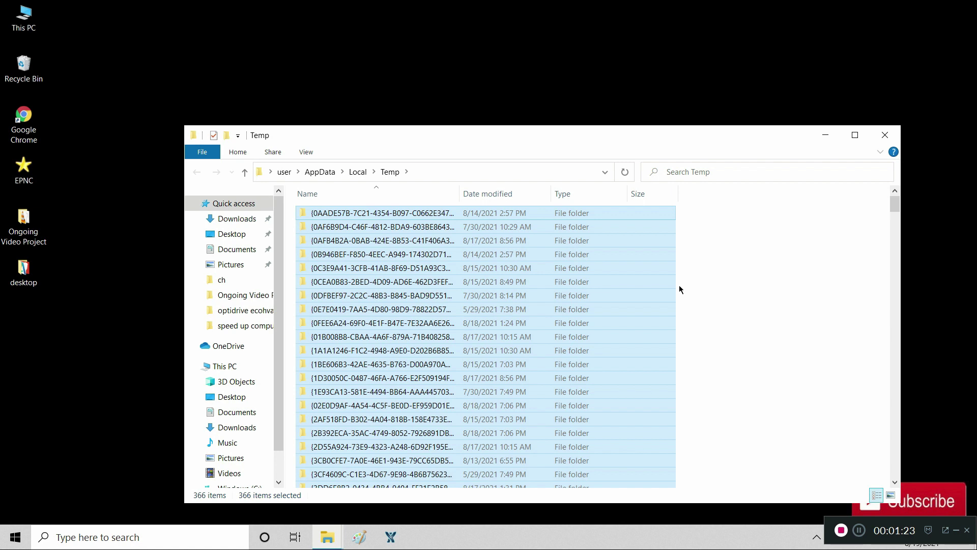
{"action": "key", "text": "Delete"}
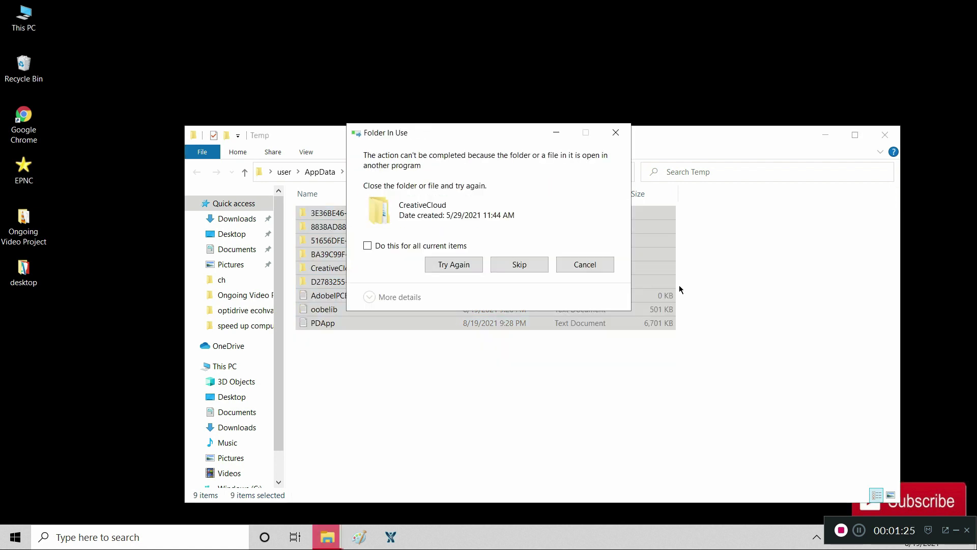
{"action": "left_click", "coordinate": [521, 266]}
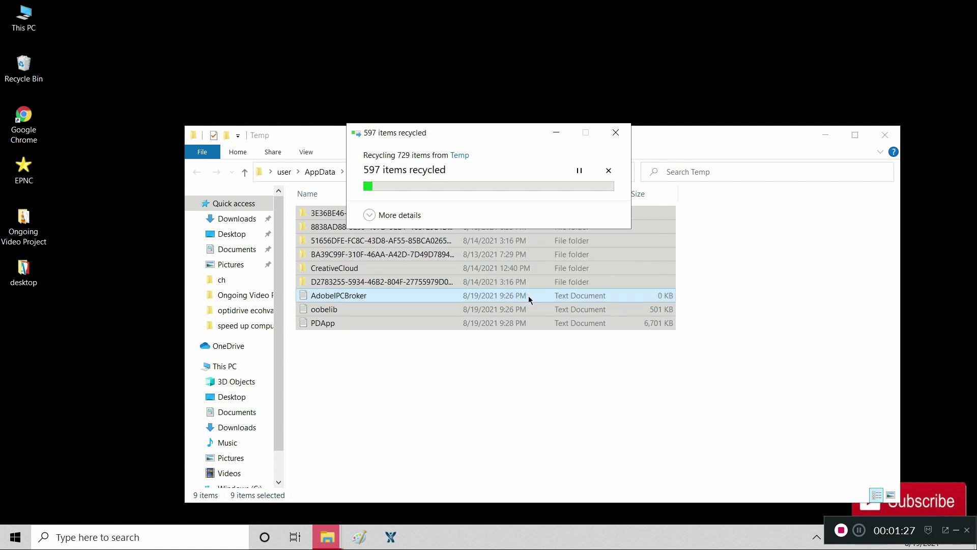
{"action": "left_click", "coordinate": [527, 235]}
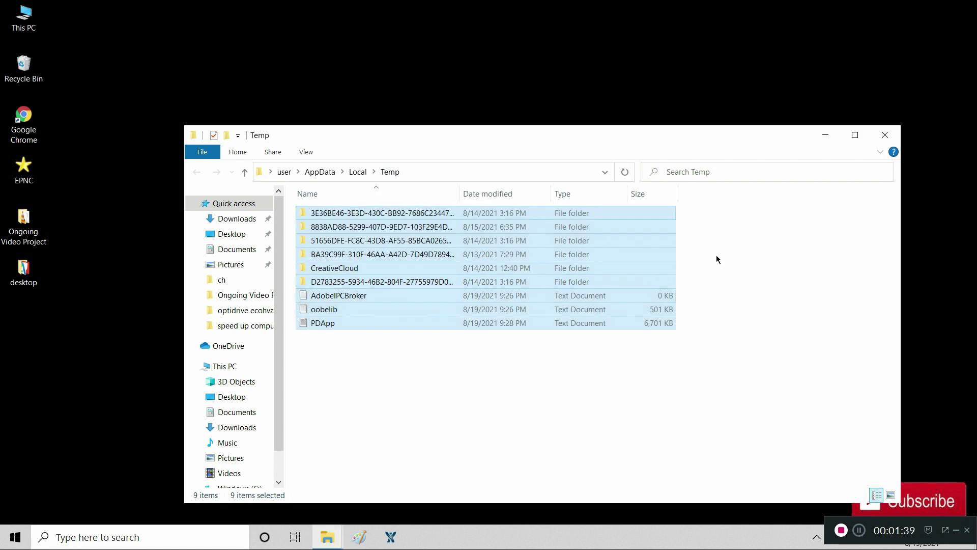
{"action": "left_click", "coordinate": [885, 135]}
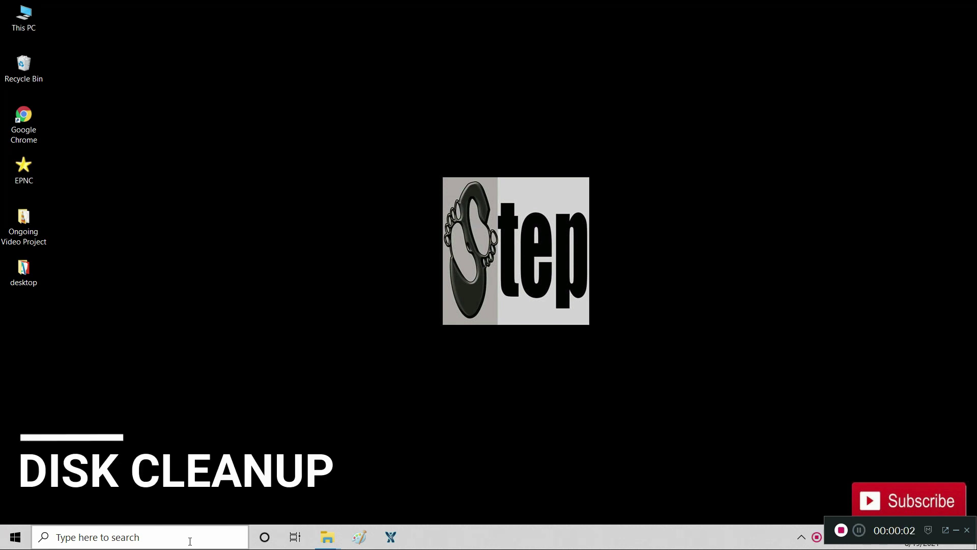
Find and open Disk Cleanup, and scan the Windows (C:) drive for files to clean up
{"action": "left_click", "coordinate": [189, 542]}
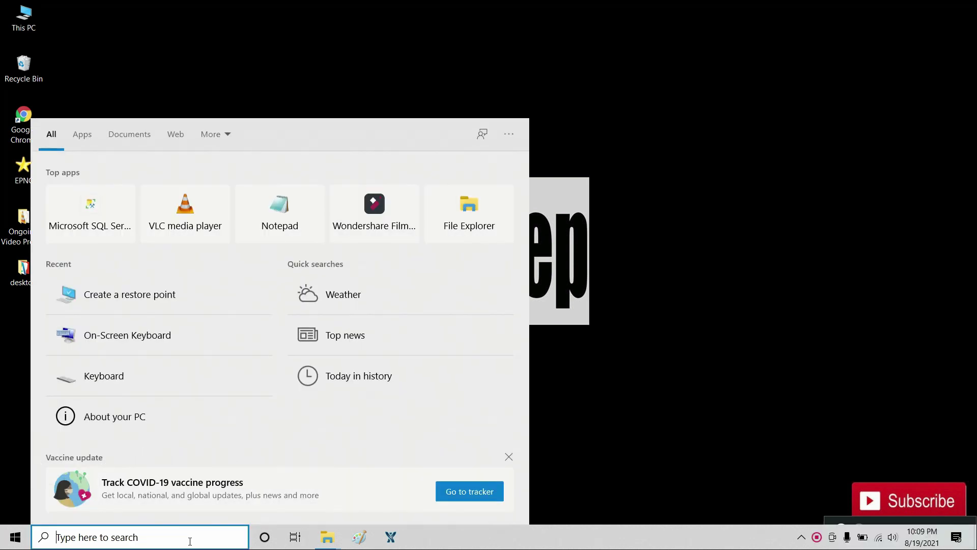
{"action": "type", "text": "disk"}
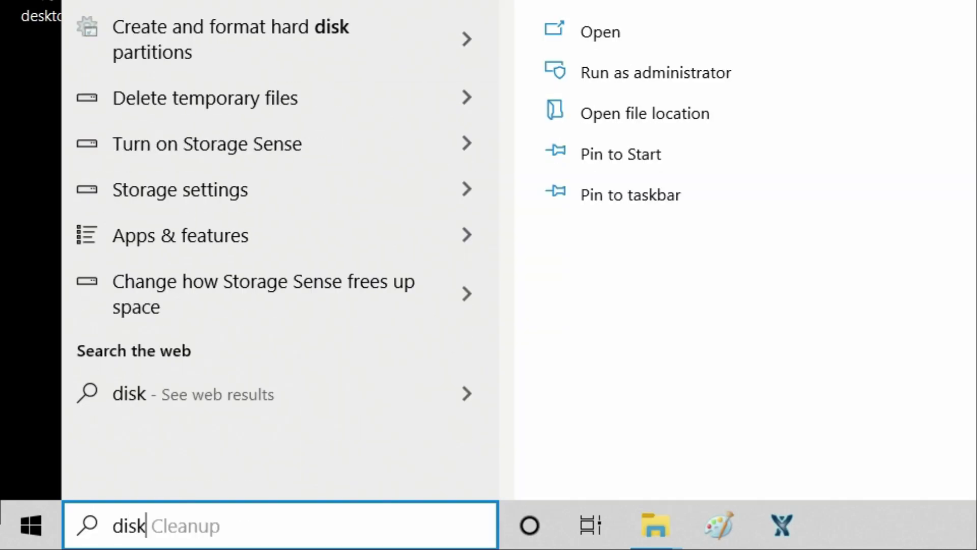
{"action": "type", "text": " clean"}
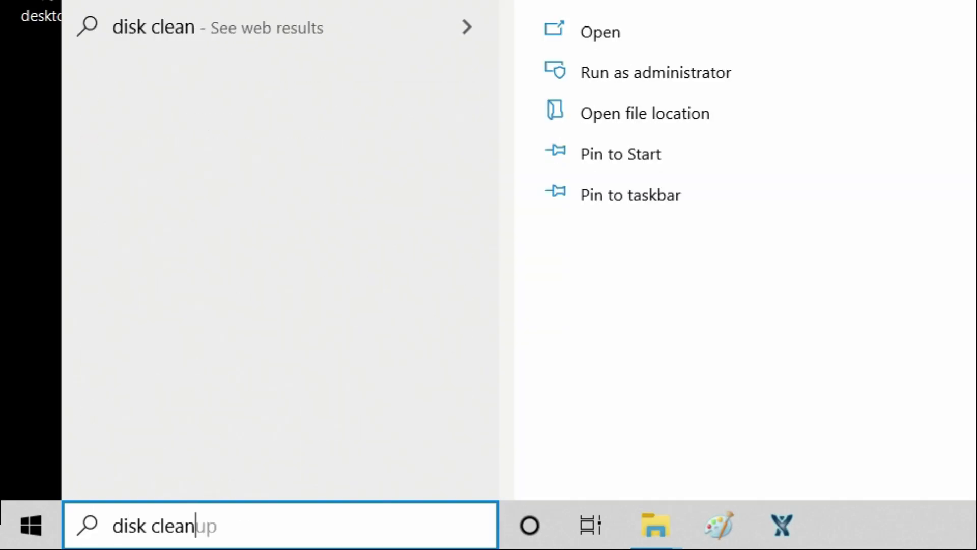
{"action": "type", "text": "up"}
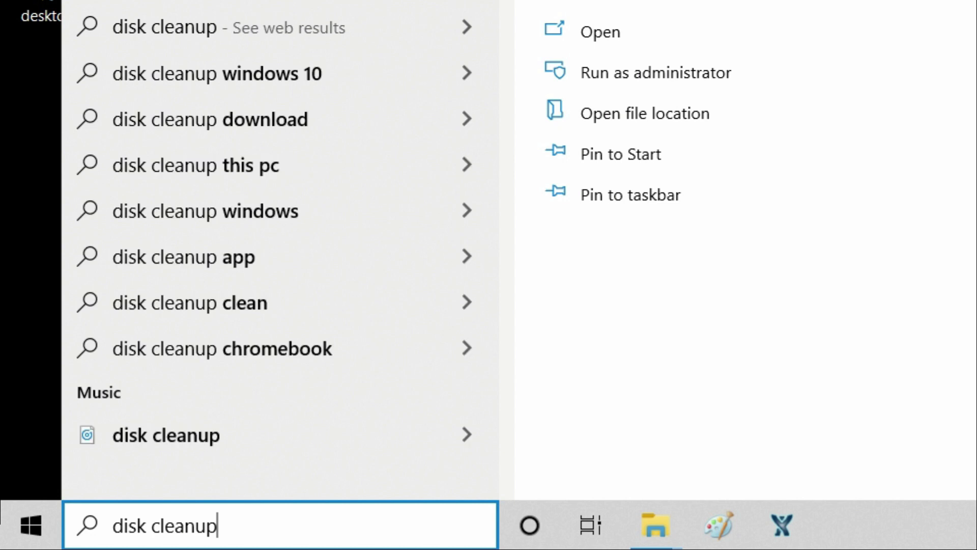
{"action": "key", "text": "Return"}
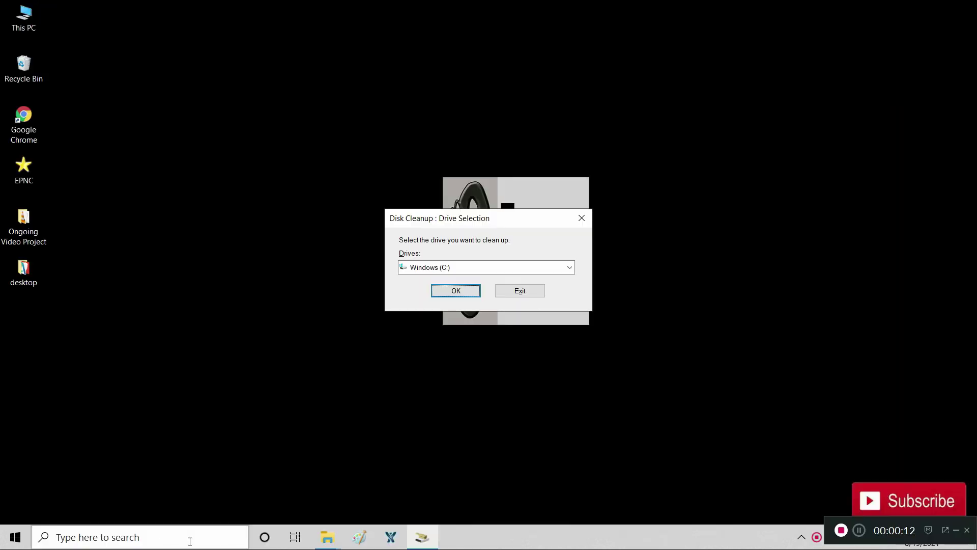
{"action": "key", "text": "Return"}
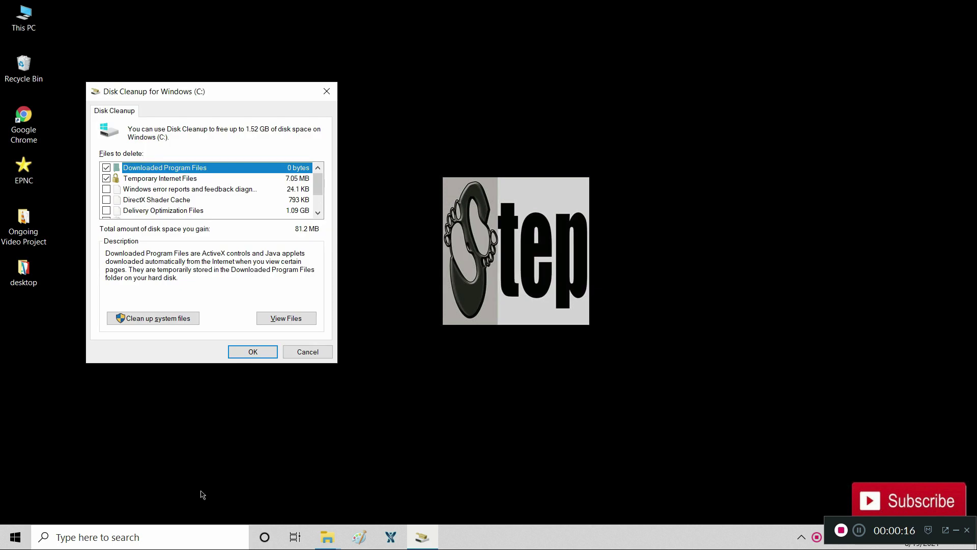
Include Temporary files in the categories to delete and review the rest of the list
{"action": "scroll", "coordinate": [121, 190], "scroll_direction": "down", "scroll_amount": 1}
{"action": "left_click", "coordinate": [106, 200]}
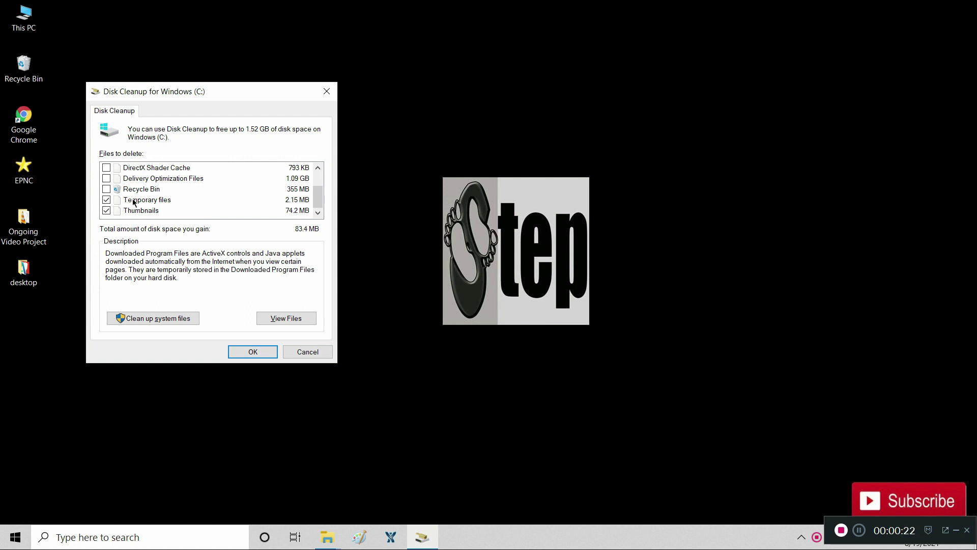
{"action": "scroll", "coordinate": [134, 202], "scroll_direction": "up", "scroll_amount": 1}
{"action": "scroll", "coordinate": [134, 202], "scroll_direction": "down", "scroll_amount": 1}
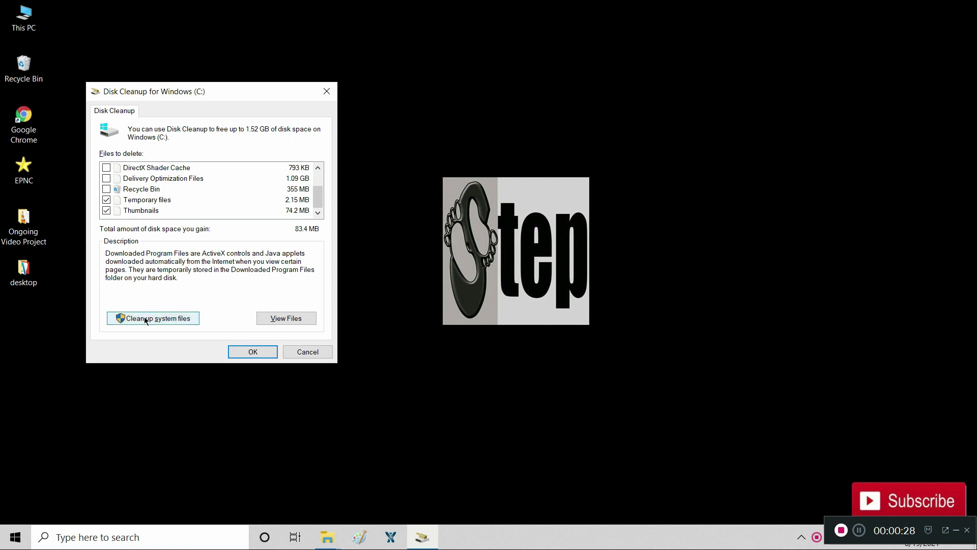
Rescan Windows (C:) with system files included, and permanently delete the preselected file categories
{"action": "left_click", "coordinate": [146, 319]}
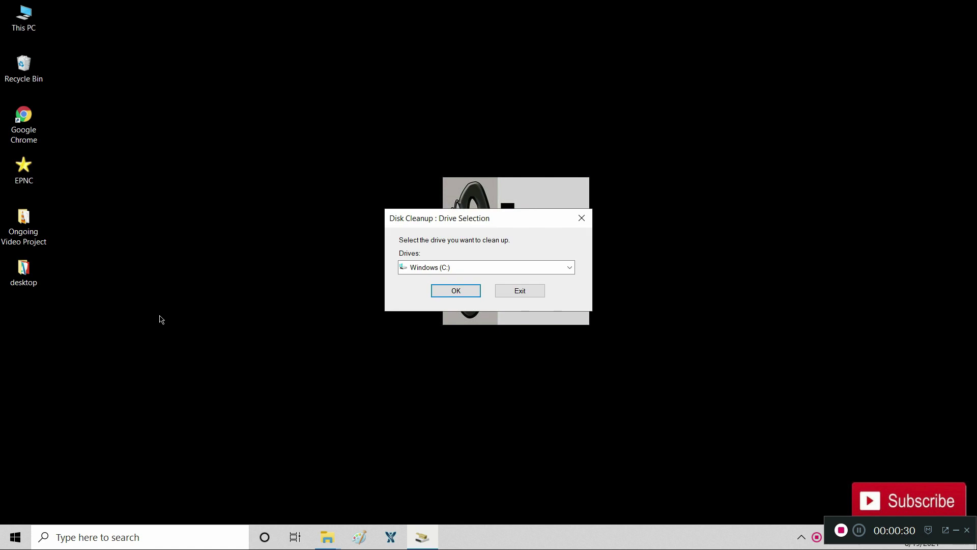
{"action": "left_click", "coordinate": [462, 292]}
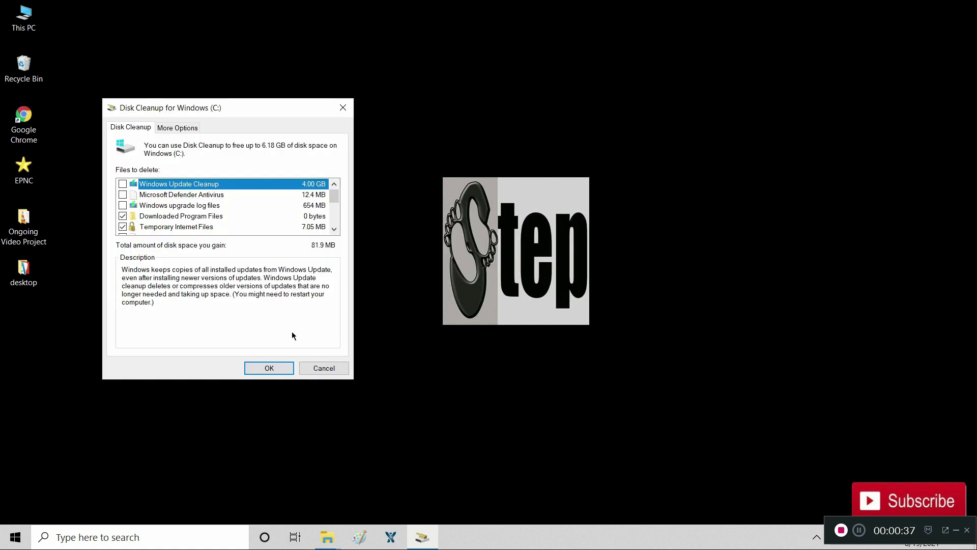
{"action": "left_click", "coordinate": [275, 368]}
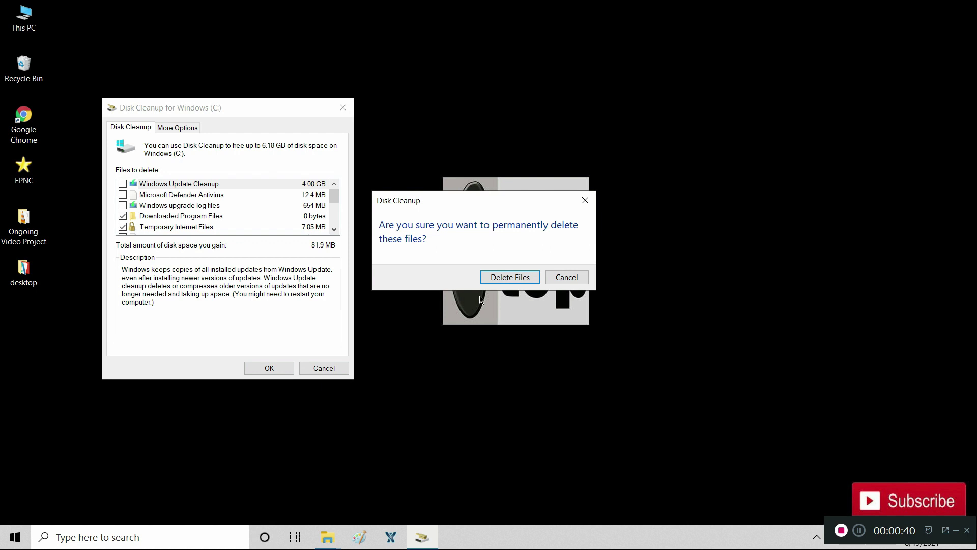
{"action": "left_click", "coordinate": [510, 279]}
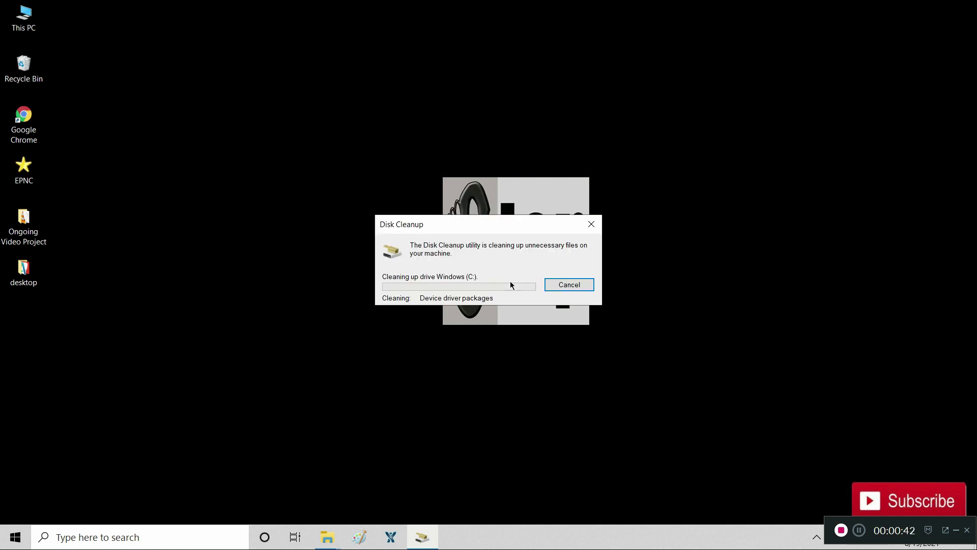
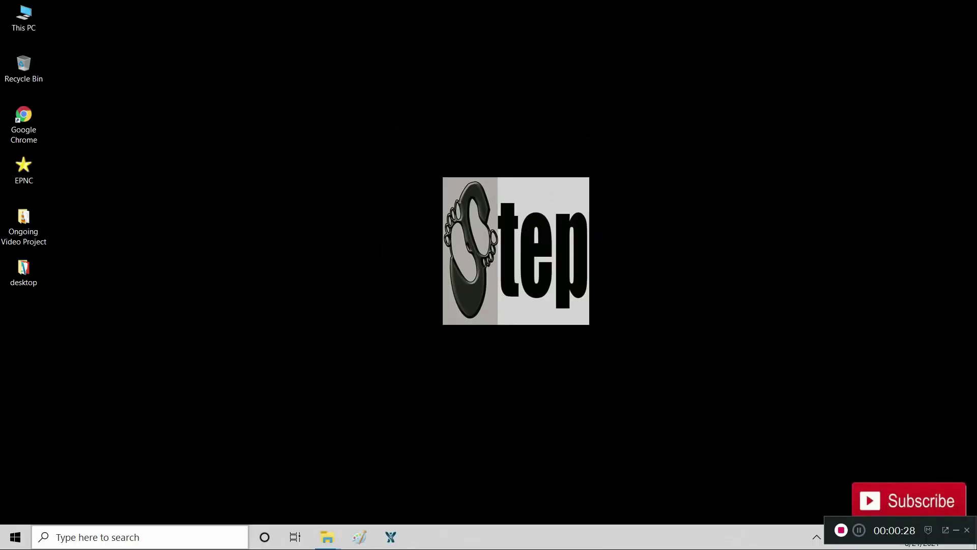
Find and open the Defragment and Optimize Drives tool
{"action": "left_click", "coordinate": [162, 534]}
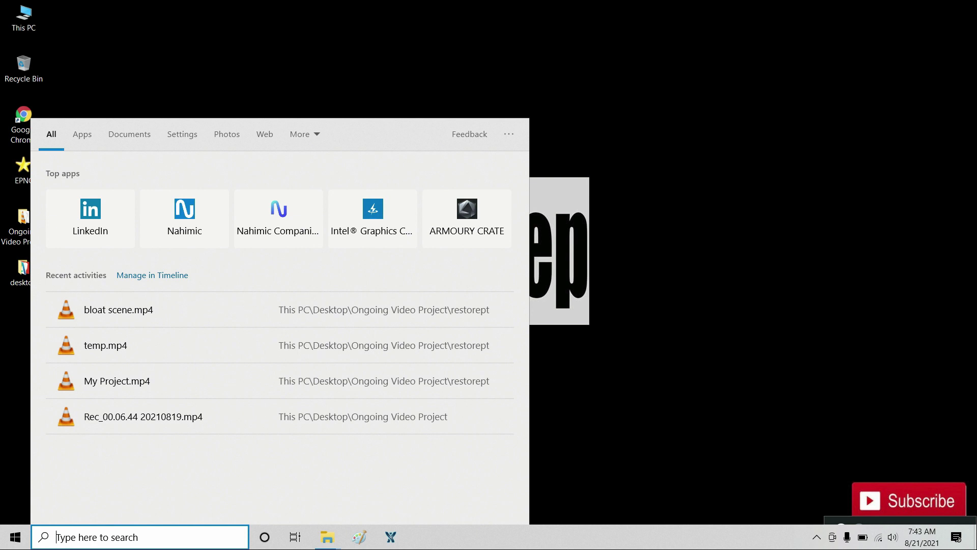
{"action": "type", "text": "de"}
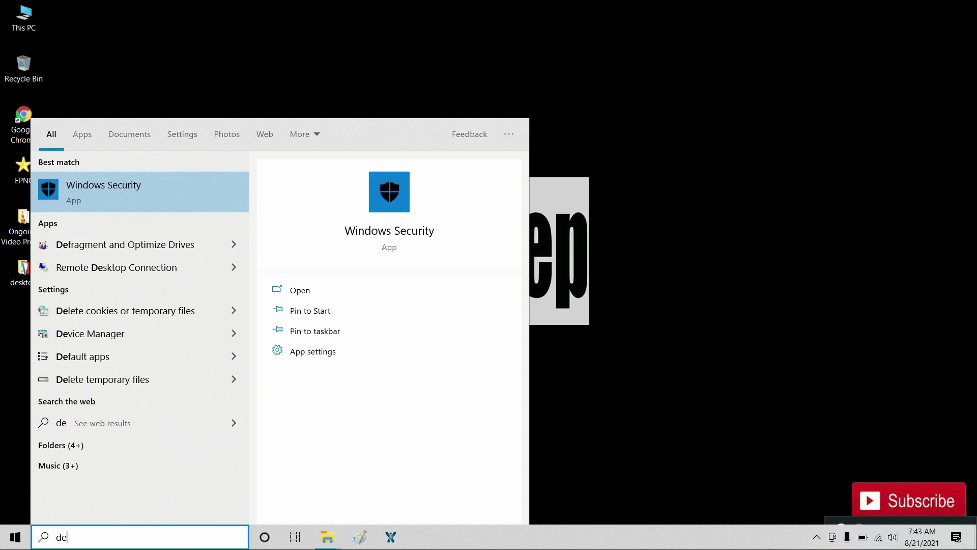
{"action": "type", "text": "fra"}
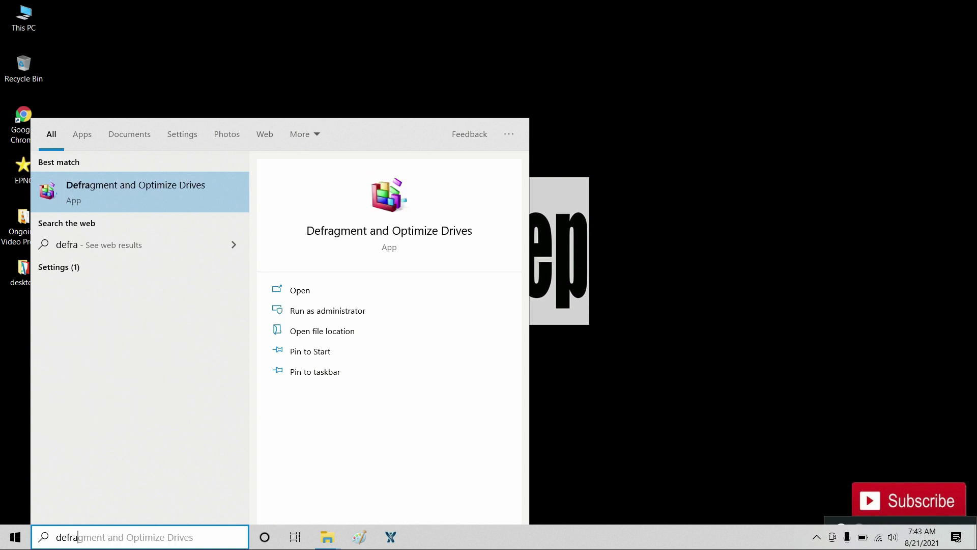
{"action": "type", "text": "gment a"}
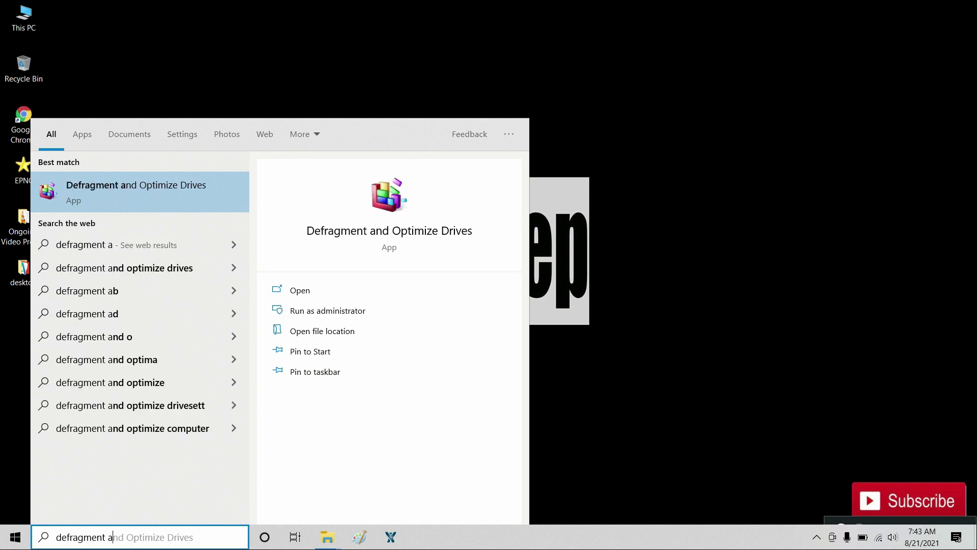
{"action": "type", "text": "nd optimi"}
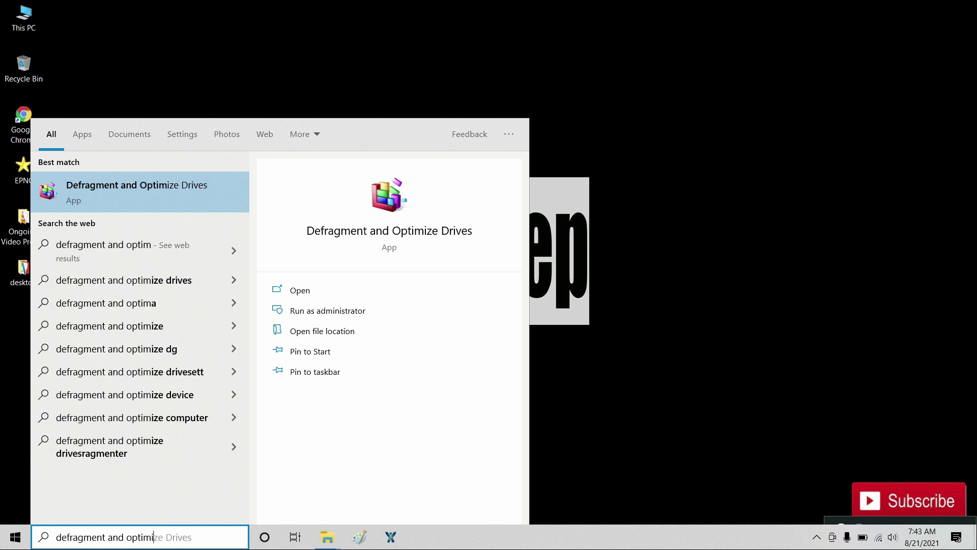
{"action": "type", "text": "ze"}
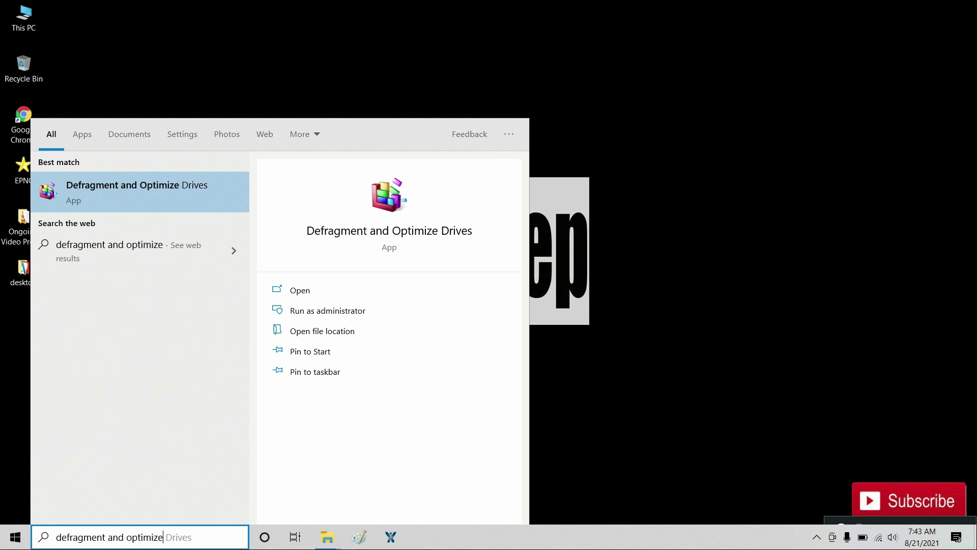
{"action": "type", "text": " drives"}
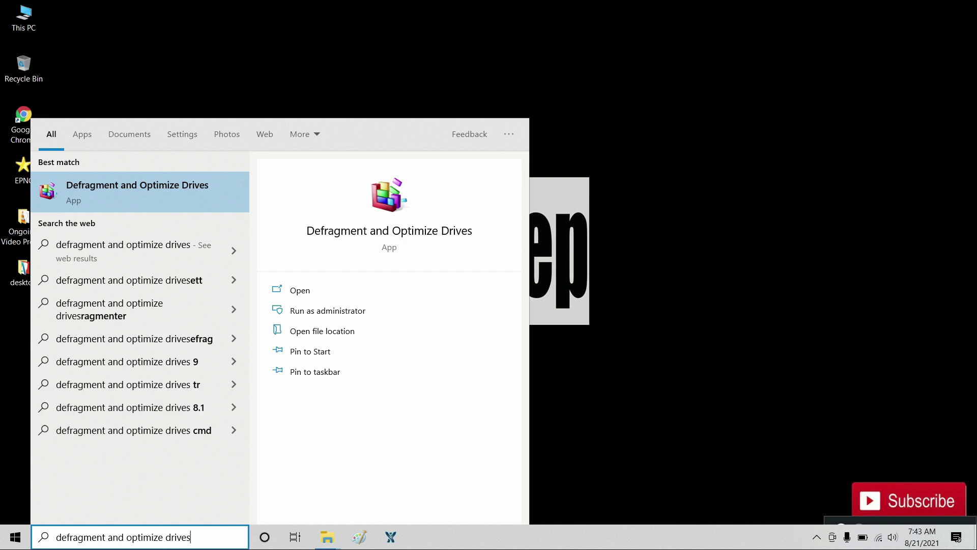
{"action": "key", "text": "Return"}
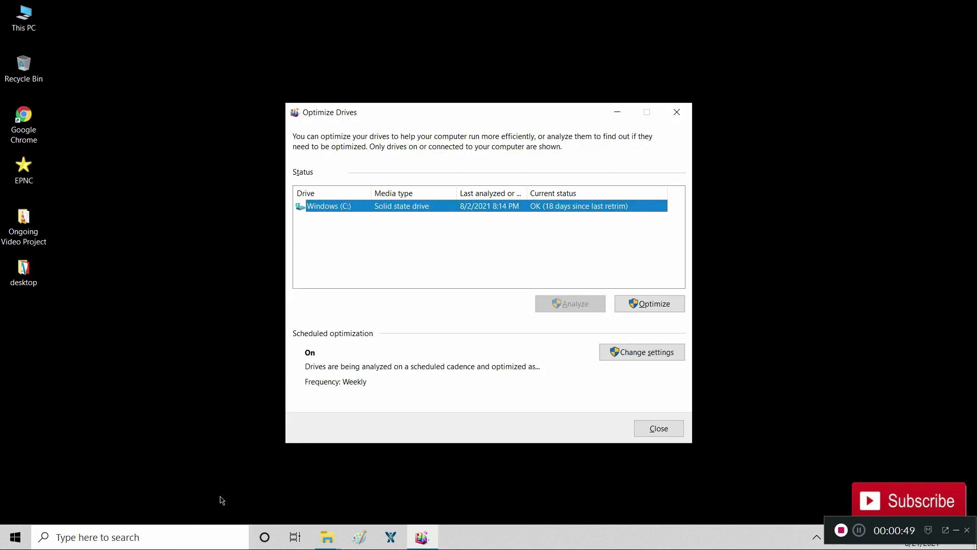
Turn off scheduled drive optimization, and optimize the Windows (C:) drive manually before closing the tool
{"action": "left_click", "coordinate": [645, 355]}
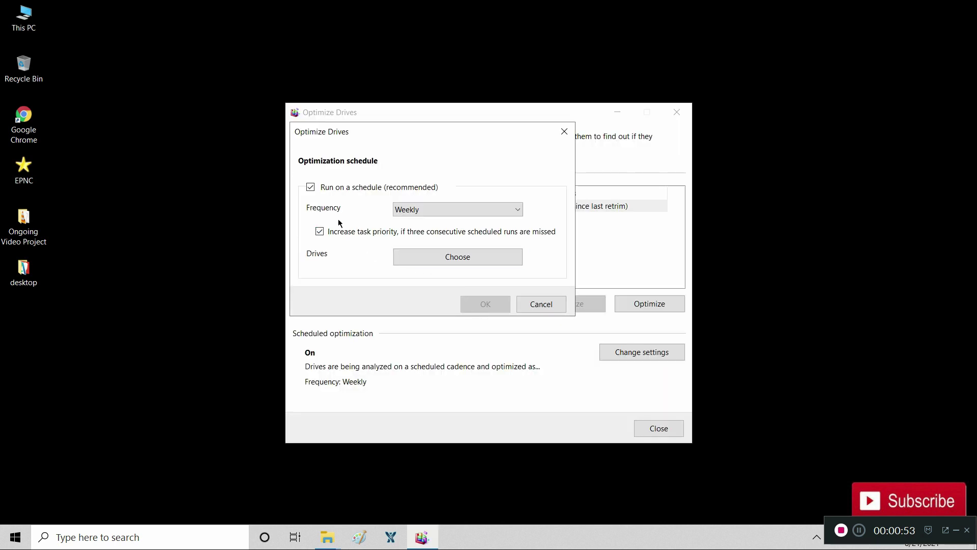
{"action": "left_click", "coordinate": [311, 187]}
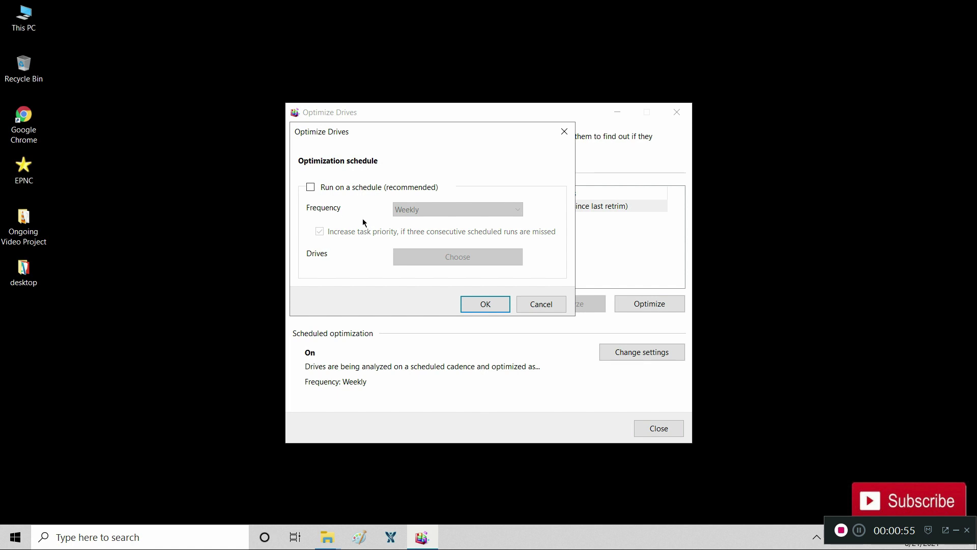
{"action": "left_click", "coordinate": [491, 304]}
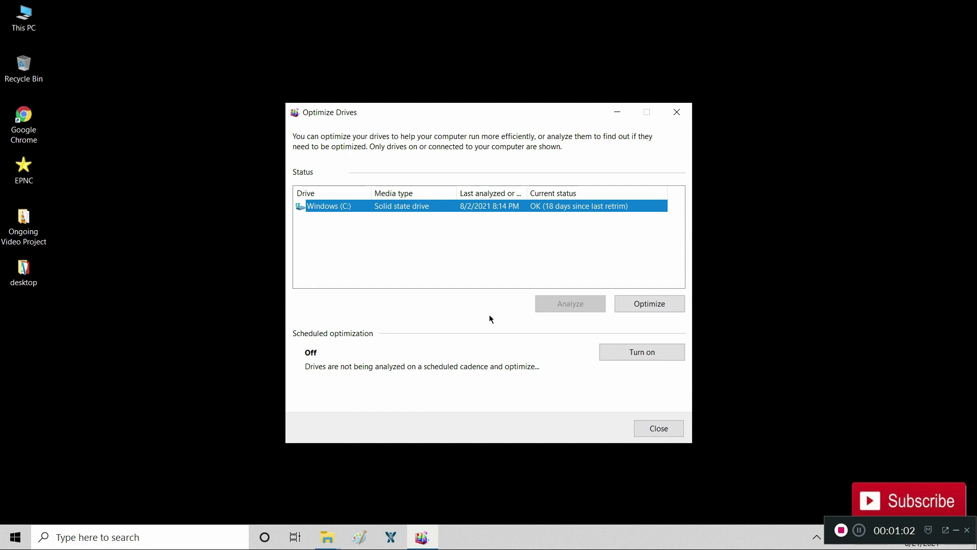
{"action": "left_click", "coordinate": [644, 305]}
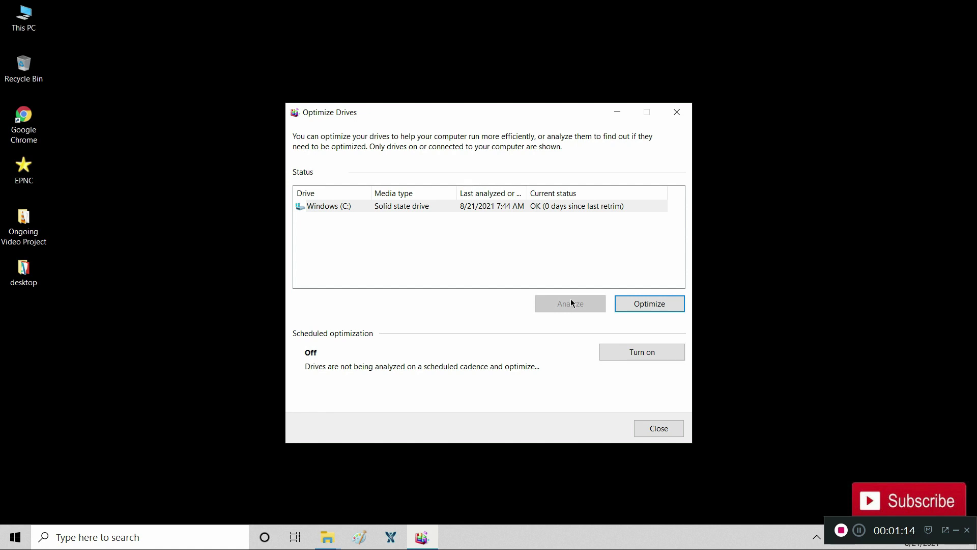
{"action": "left_click", "coordinate": [659, 428]}
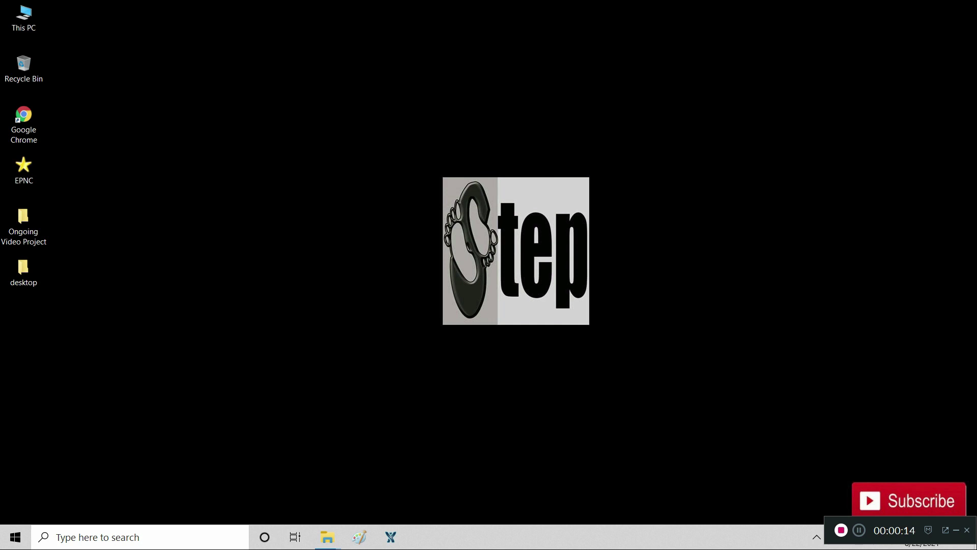
Open System Configuration by running msconfig
{"action": "left_click", "coordinate": [75, 537]}
{"action": "type", "text": "msconfig"}
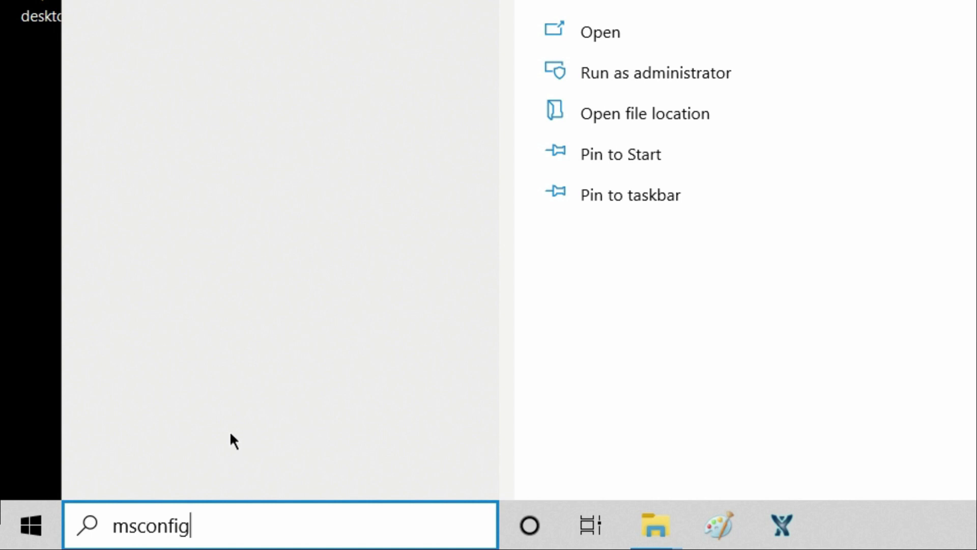
{"action": "key", "text": "Return"}
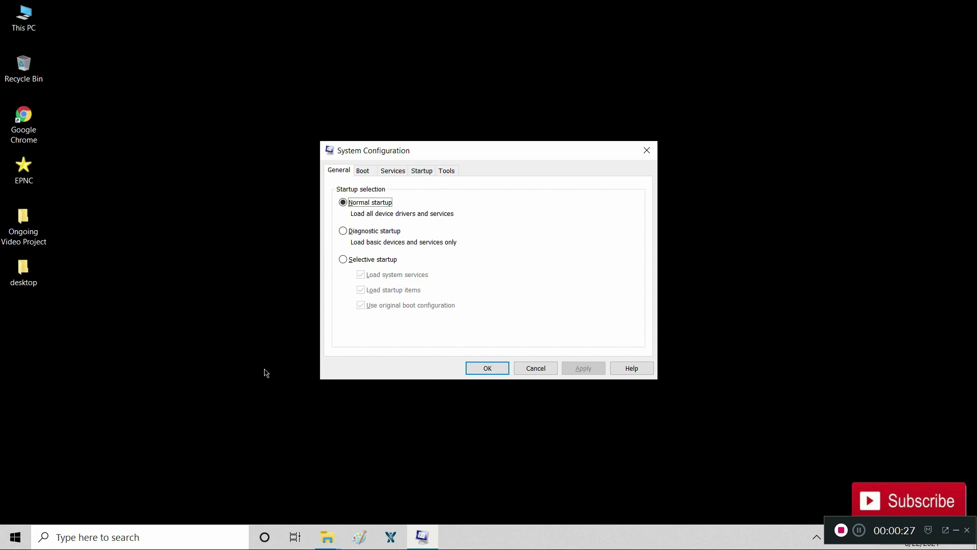
Set the boot timeout to 3 seconds in the boot settings
{"action": "left_click", "coordinate": [362, 173]}
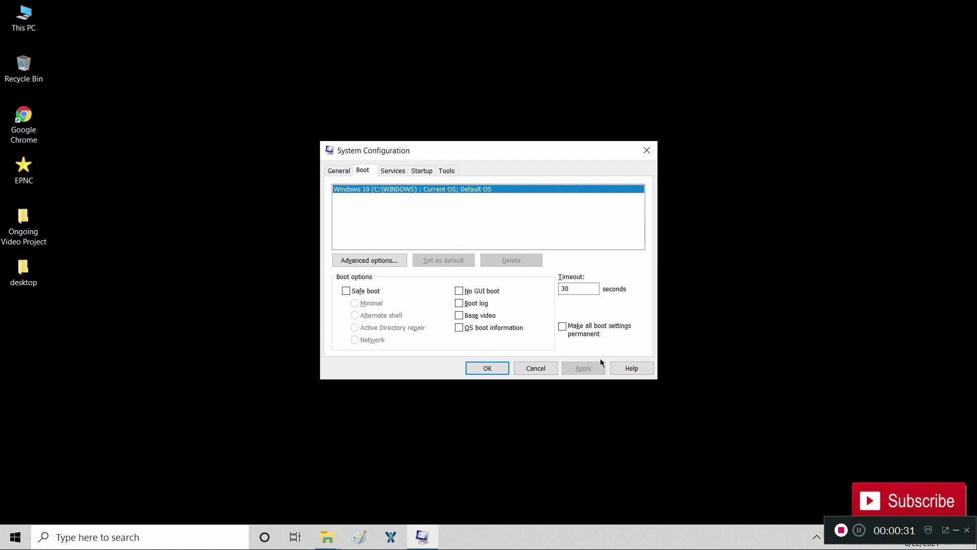
{"action": "left_click", "coordinate": [571, 313]}
{"action": "left_click", "coordinate": [572, 289]}
{"action": "key", "text": "BackSpace"}
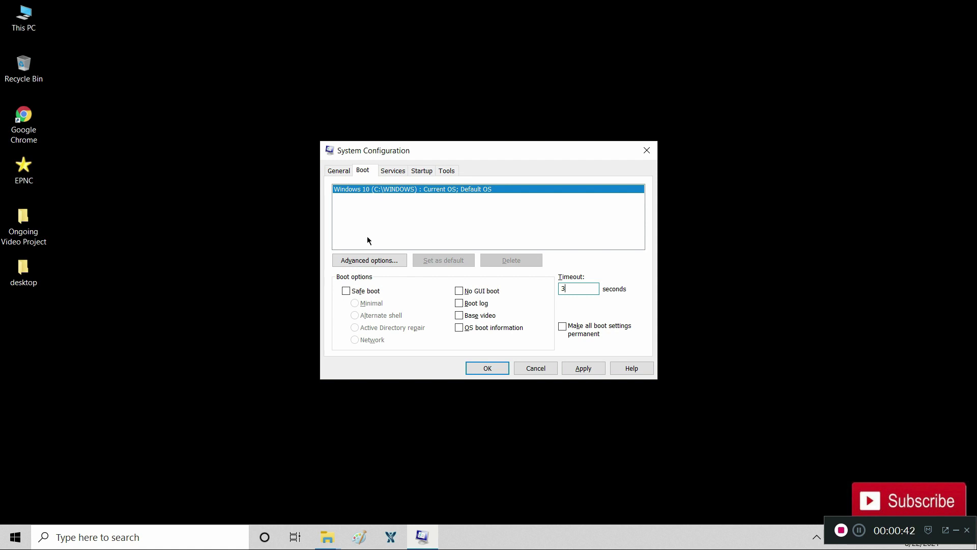
Enable the number of processors setting in the advanced boot options and set it to 12
{"action": "left_click", "coordinate": [365, 261]}
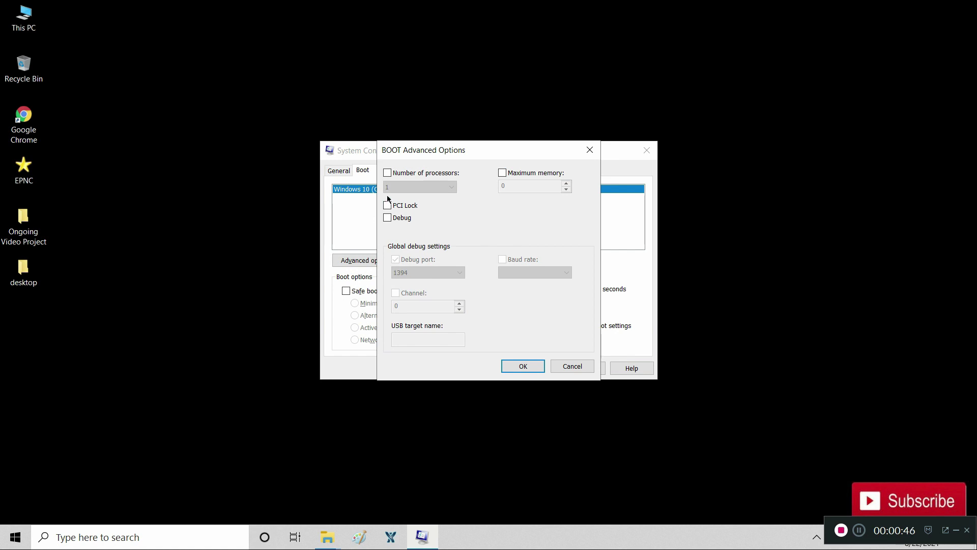
{"action": "left_click", "coordinate": [389, 172]}
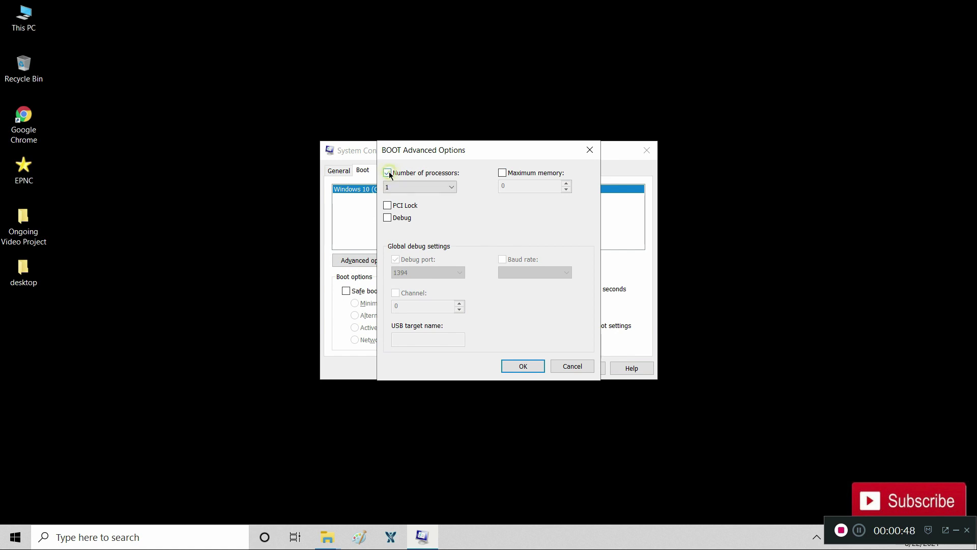
{"action": "left_click", "coordinate": [396, 188]}
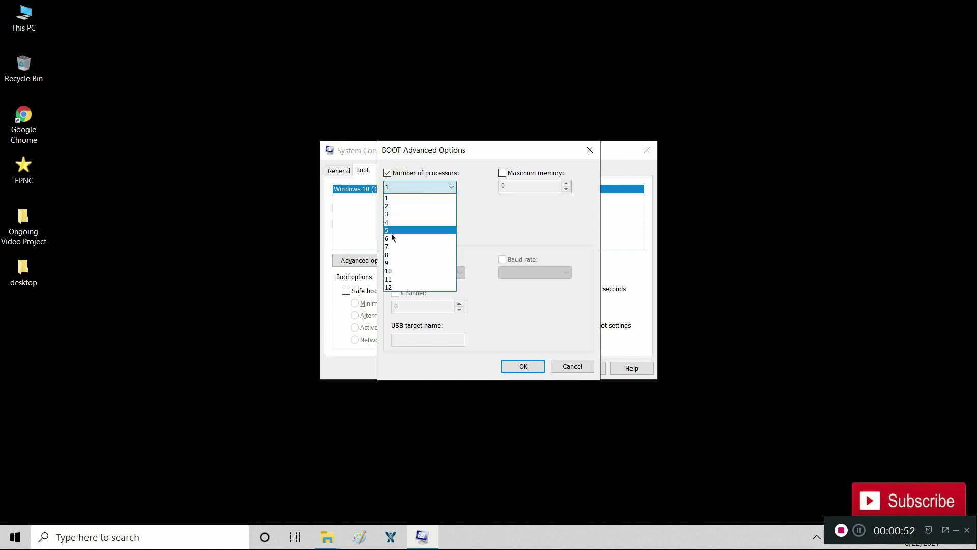
{"action": "left_click", "coordinate": [394, 287]}
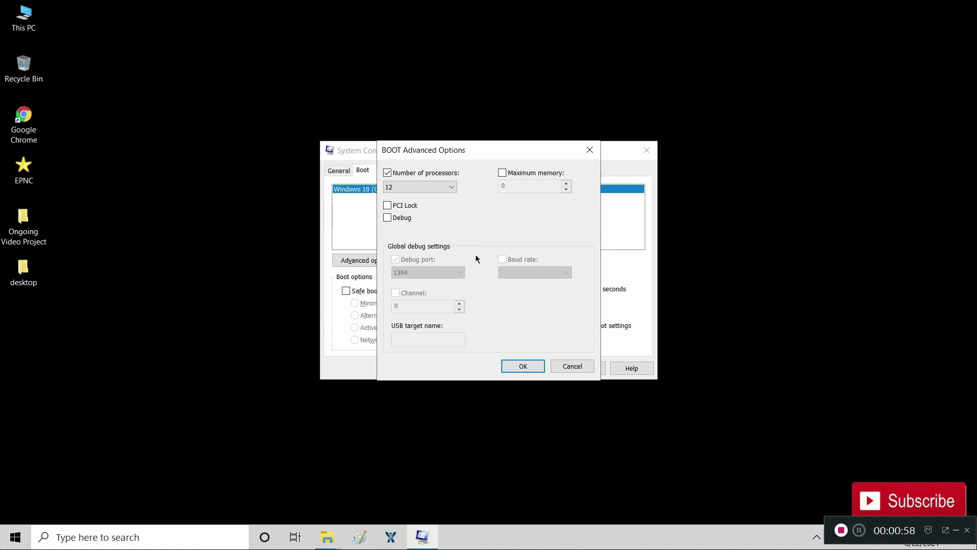
{"action": "left_click", "coordinate": [514, 366]}
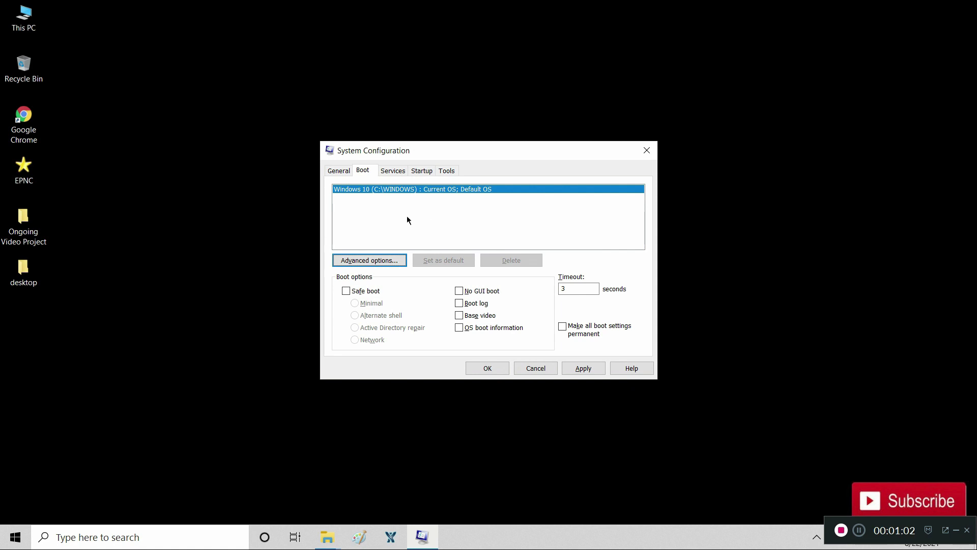
Hide all Microsoft services in the services list and disable all the remaining services
{"action": "left_click", "coordinate": [395, 172]}
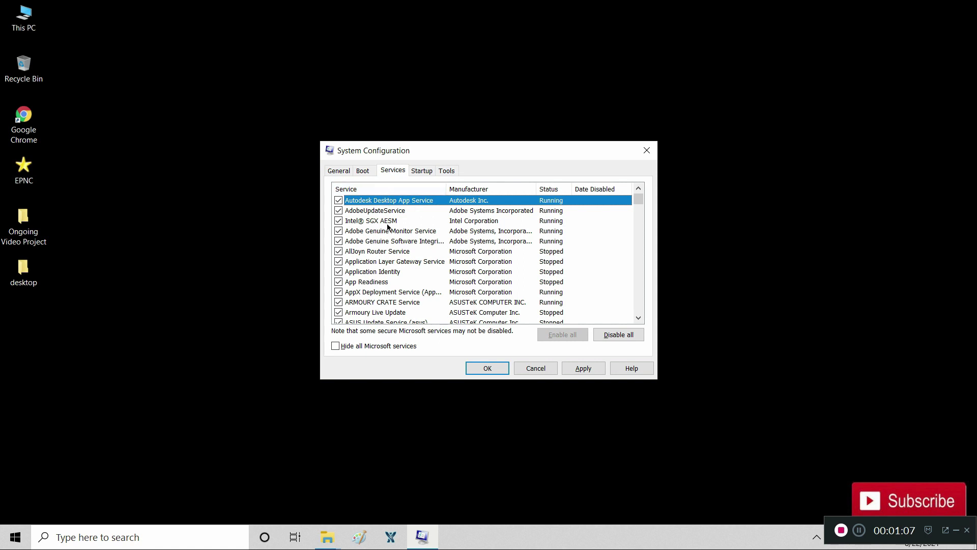
{"action": "left_click", "coordinate": [341, 346]}
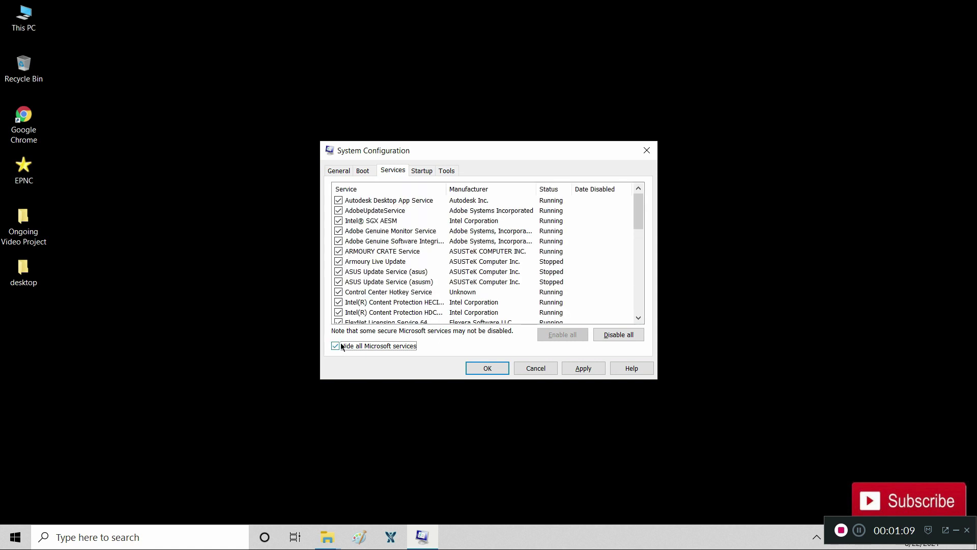
{"action": "left_click", "coordinate": [622, 338]}
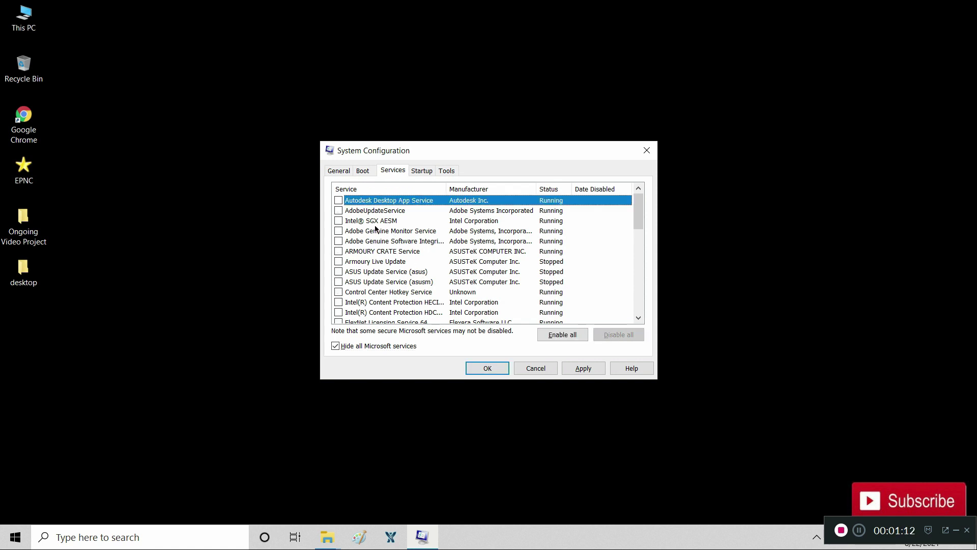
Re-enable the Intel(R) Management and Security service, leaving NitroUpdateService and the other listed services disabled
{"action": "scroll", "coordinate": [374, 229], "scroll_direction": "down", "scroll_amount": 1}
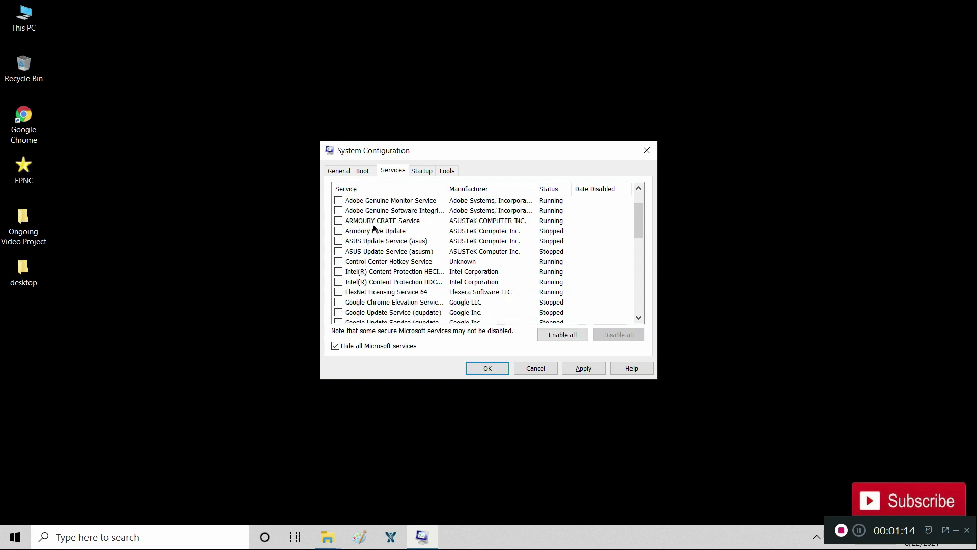
{"action": "scroll", "coordinate": [374, 228], "scroll_direction": "down", "scroll_amount": 1}
{"action": "scroll", "coordinate": [374, 228], "scroll_direction": "down", "scroll_amount": 1}
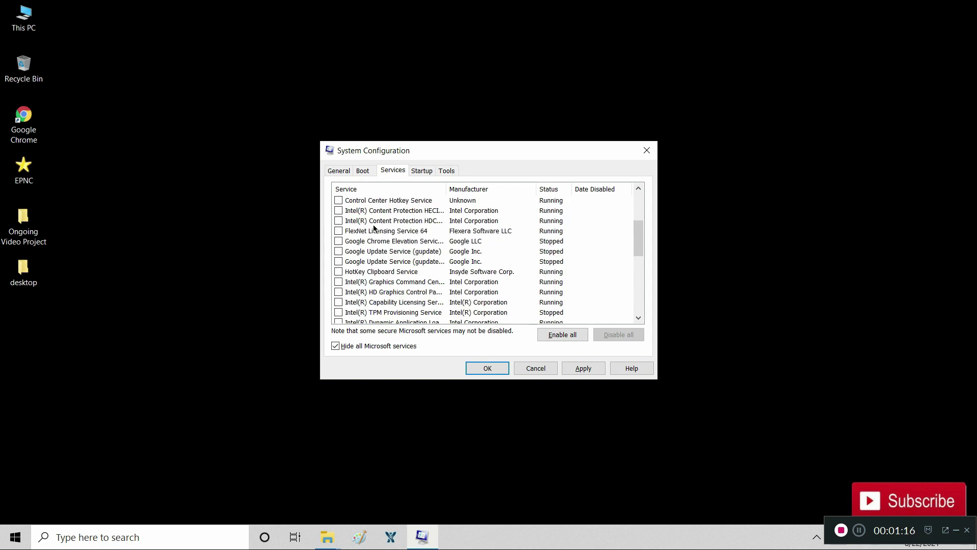
{"action": "scroll", "coordinate": [374, 224], "scroll_direction": "down", "scroll_amount": 1}
{"action": "scroll", "coordinate": [373, 224], "scroll_direction": "down", "scroll_amount": 1}
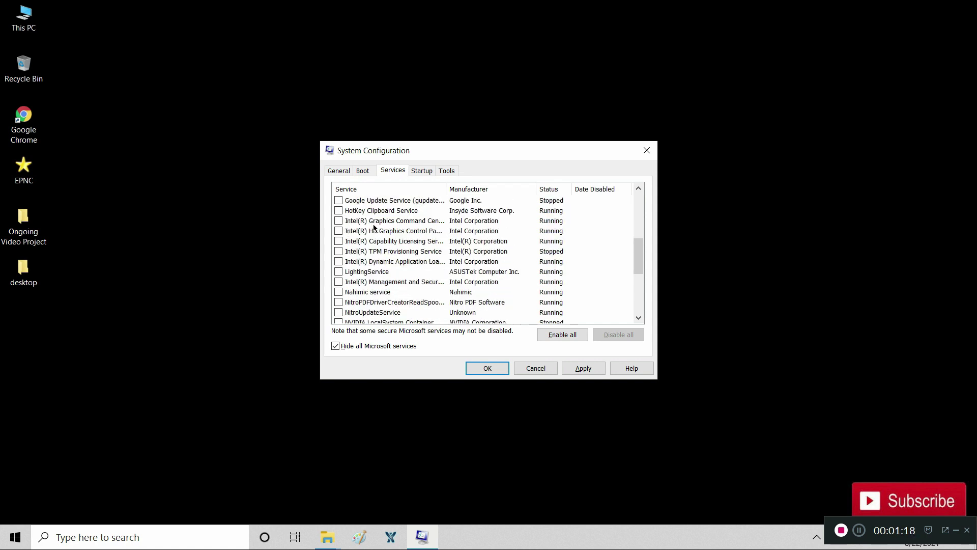
{"action": "scroll", "coordinate": [374, 224], "scroll_direction": "down", "scroll_amount": 1}
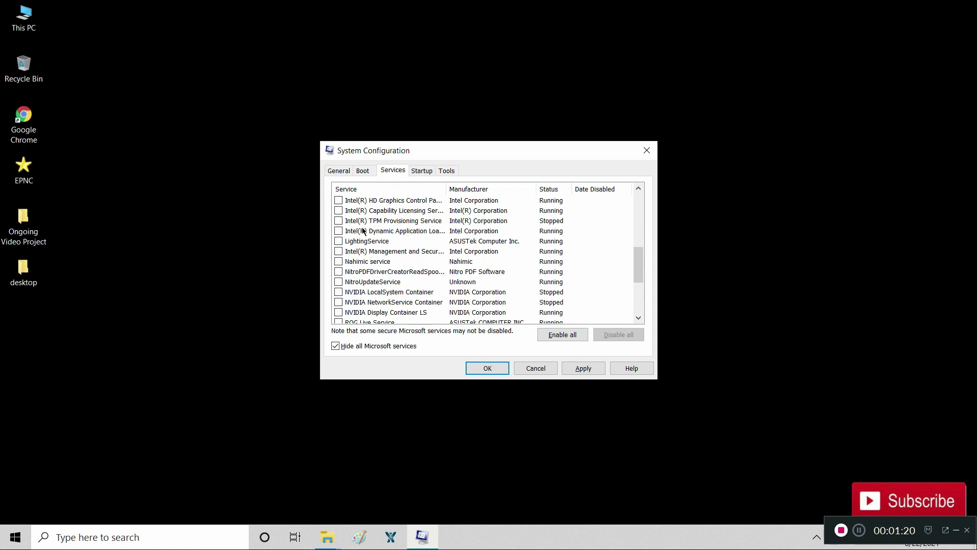
{"action": "left_click", "coordinate": [338, 251]}
{"action": "left_click", "coordinate": [338, 281]}
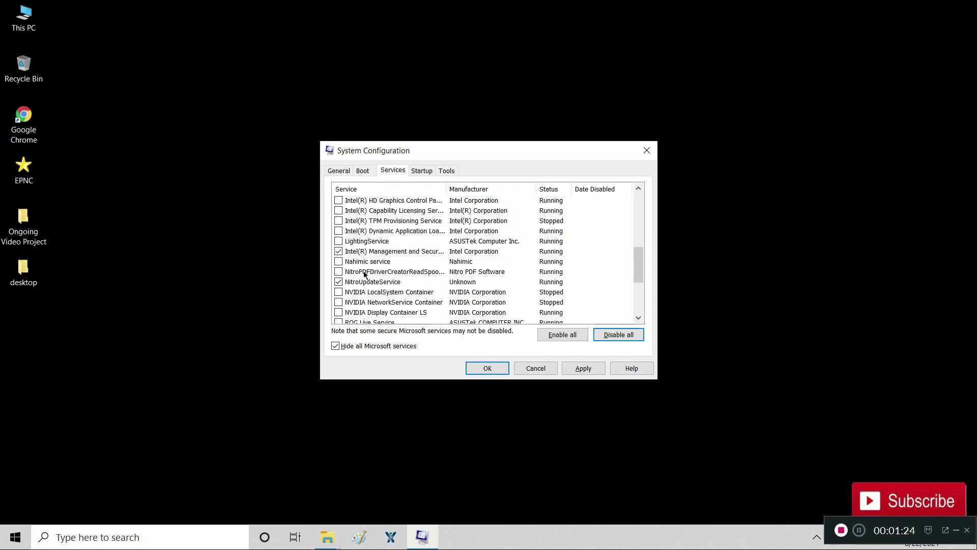
{"action": "scroll", "coordinate": [418, 269], "scroll_direction": "down", "scroll_amount": 1}
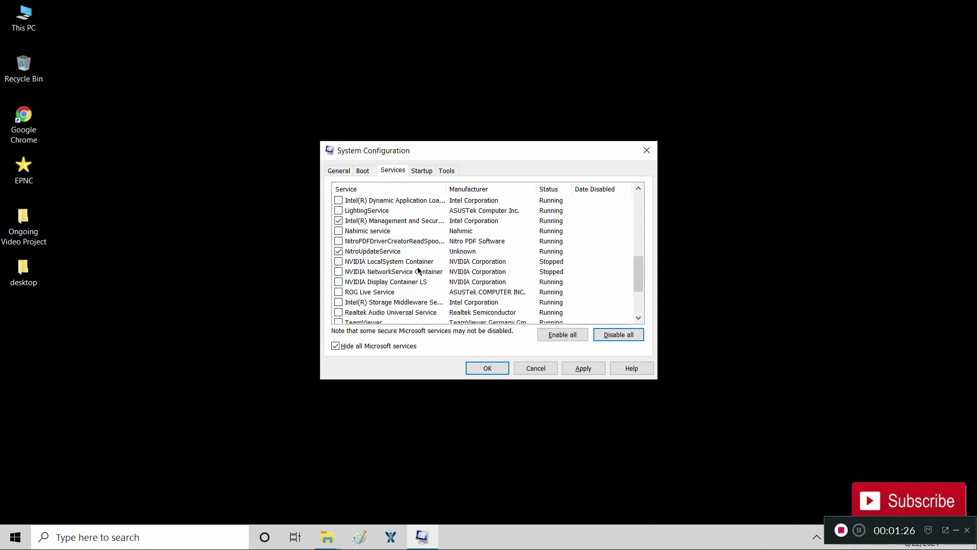
{"action": "left_click", "coordinate": [338, 251]}
{"action": "scroll", "coordinate": [385, 274], "scroll_direction": "down", "scroll_amount": 1}
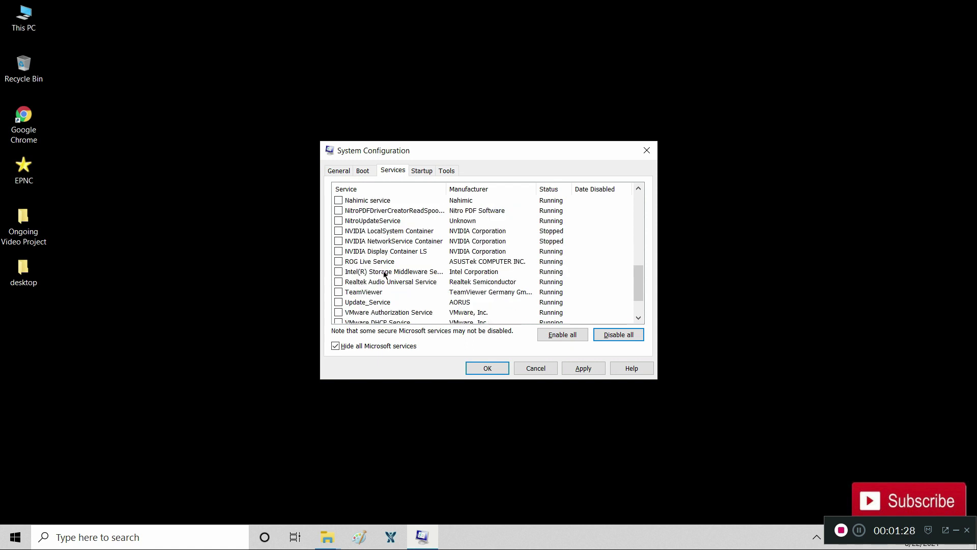
Open the startup items in Task Manager and disable Microsoft OneDrive at startup
{"action": "left_click", "coordinate": [428, 174]}
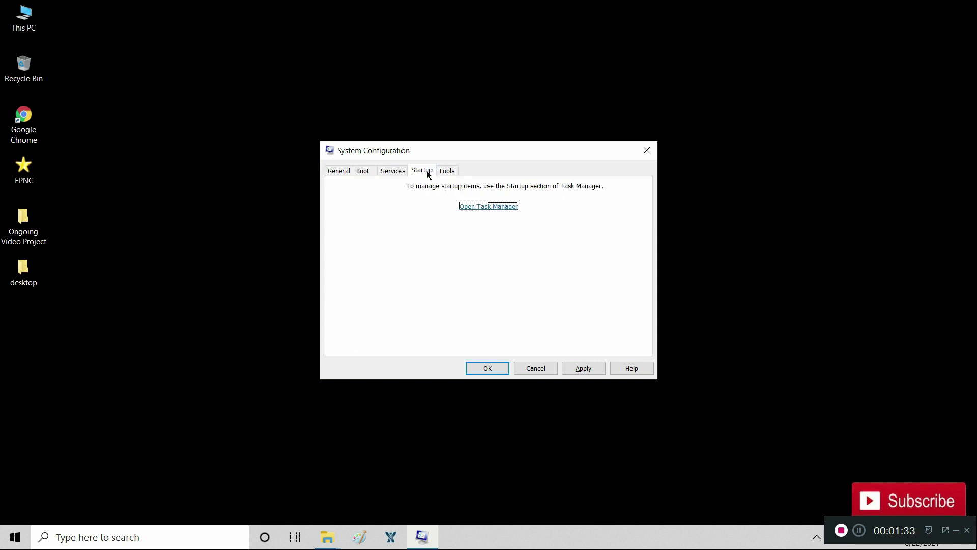
{"action": "left_click", "coordinate": [473, 207]}
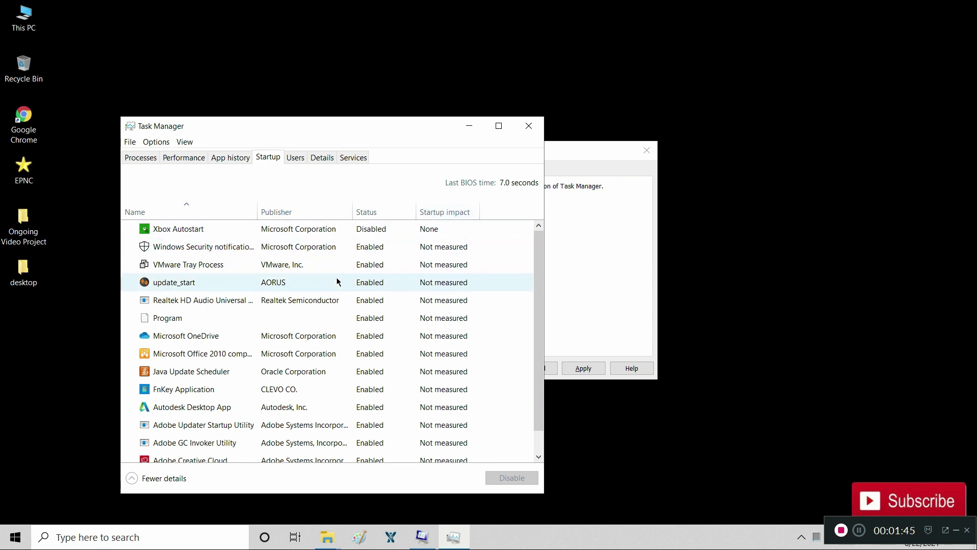
{"action": "scroll", "coordinate": [356, 275], "scroll_direction": "down", "scroll_amount": 1}
{"action": "scroll", "coordinate": [336, 281], "scroll_direction": "down", "scroll_amount": 1}
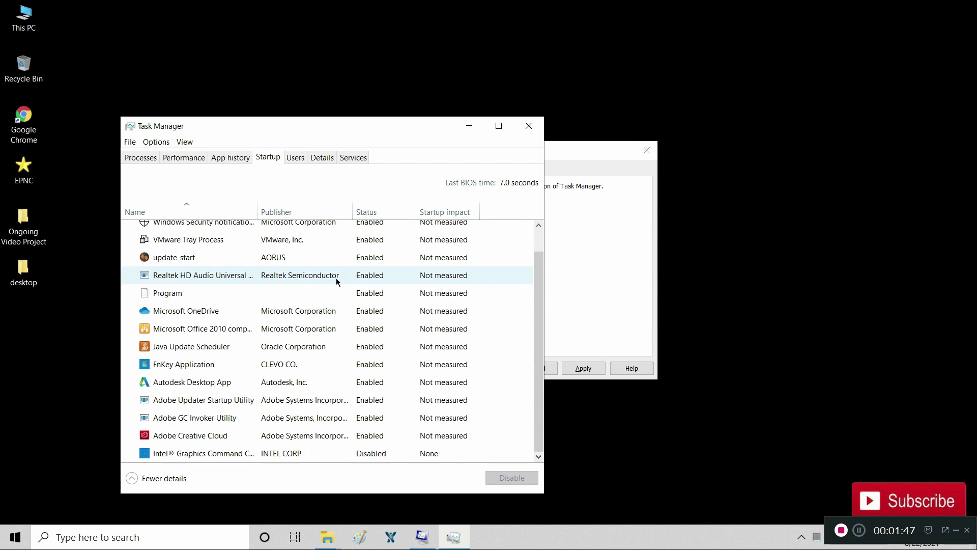
{"action": "left_click", "coordinate": [328, 311]}
{"action": "left_click", "coordinate": [507, 483]}
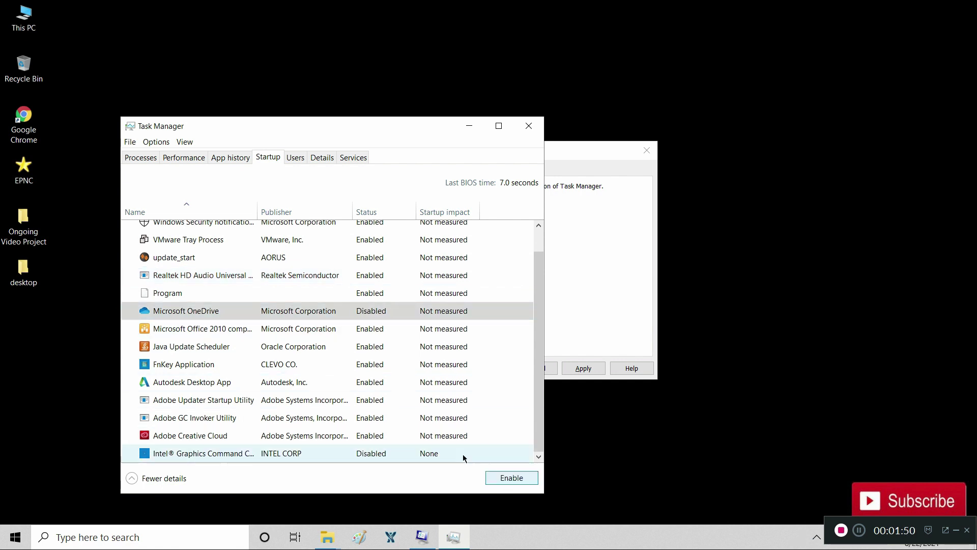
Disable the Microsoft Office 2010 component and the Windows Security notification icon at startup
{"action": "left_click", "coordinate": [295, 328]}
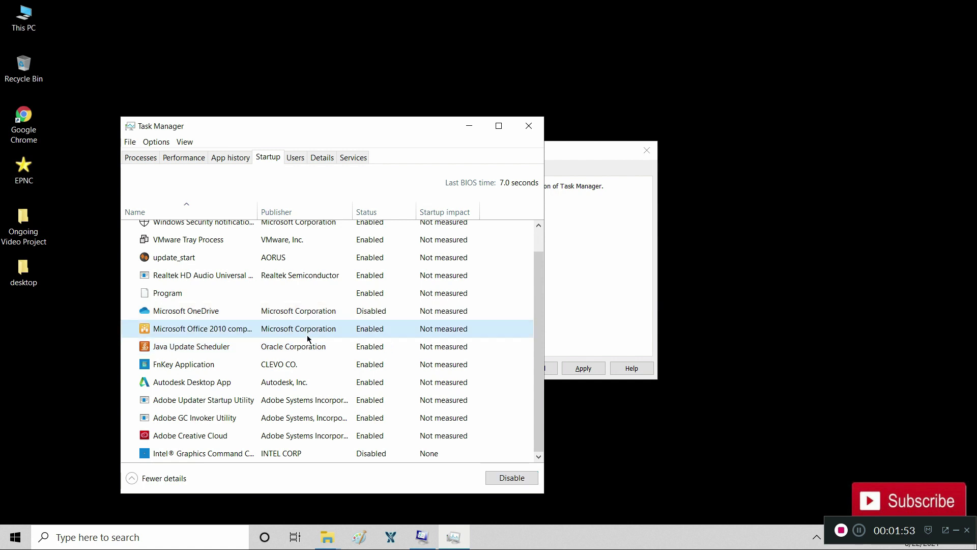
{"action": "left_click", "coordinate": [509, 478]}
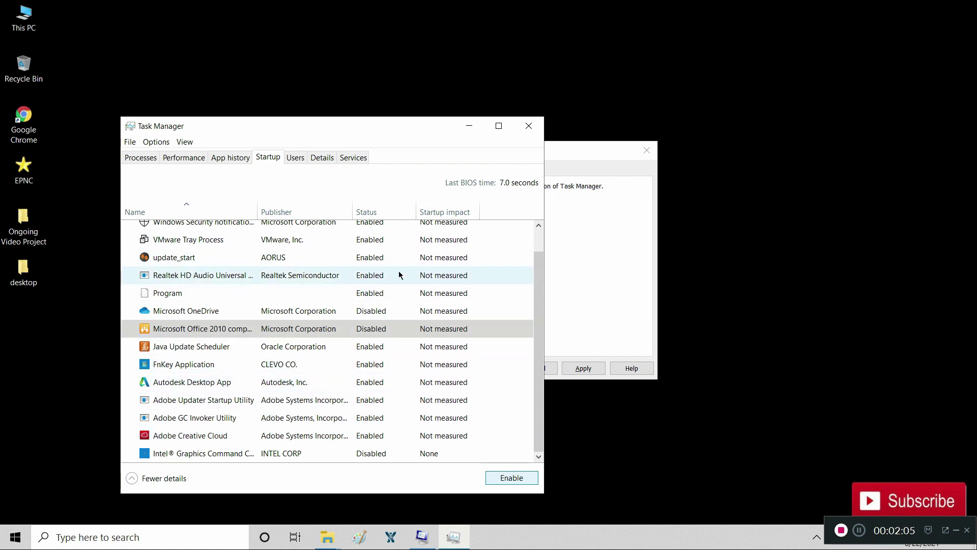
{"action": "left_click_drag", "start_coordinate": [535, 263], "coordinate": [545, 245]}
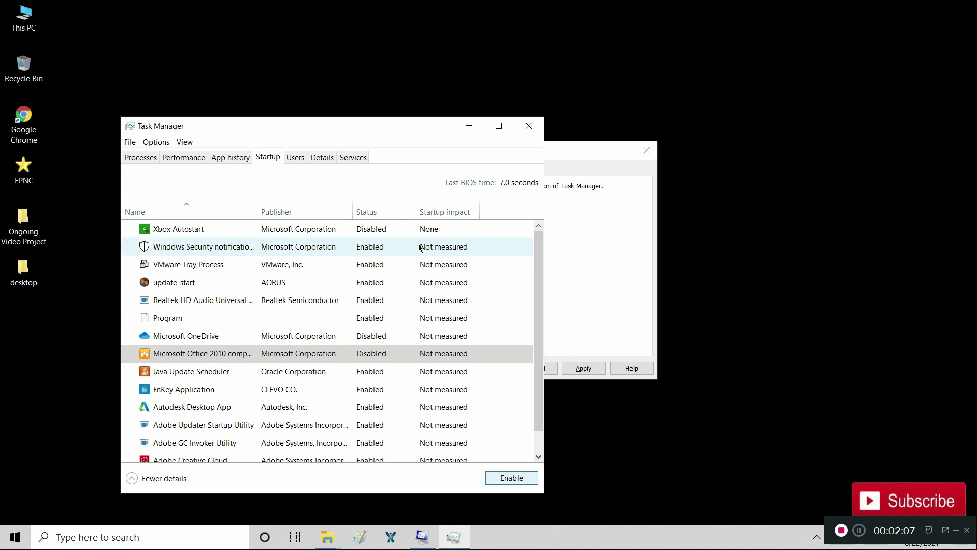
{"action": "left_click", "coordinate": [513, 477]}
{"action": "left_click", "coordinate": [505, 481]}
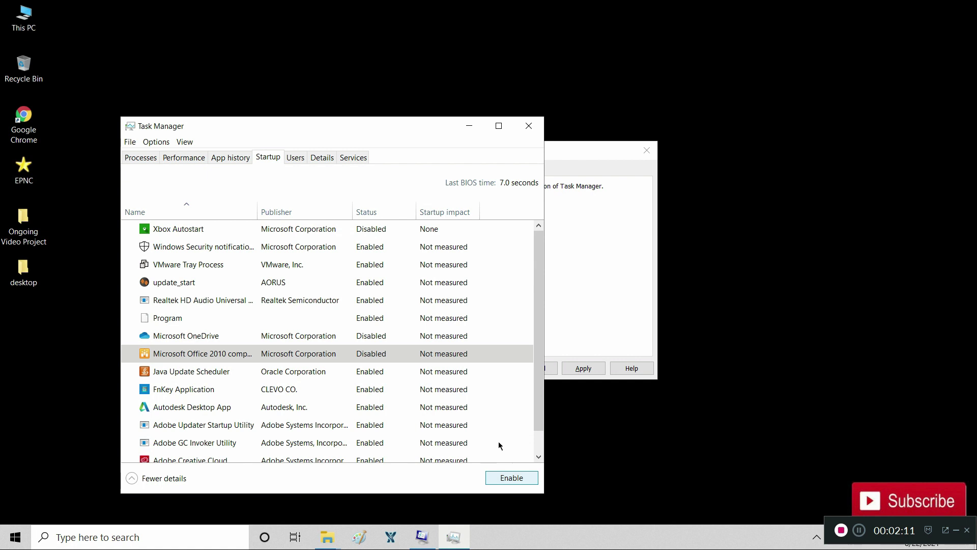
{"action": "left_click", "coordinate": [388, 250]}
{"action": "left_click", "coordinate": [508, 477]}
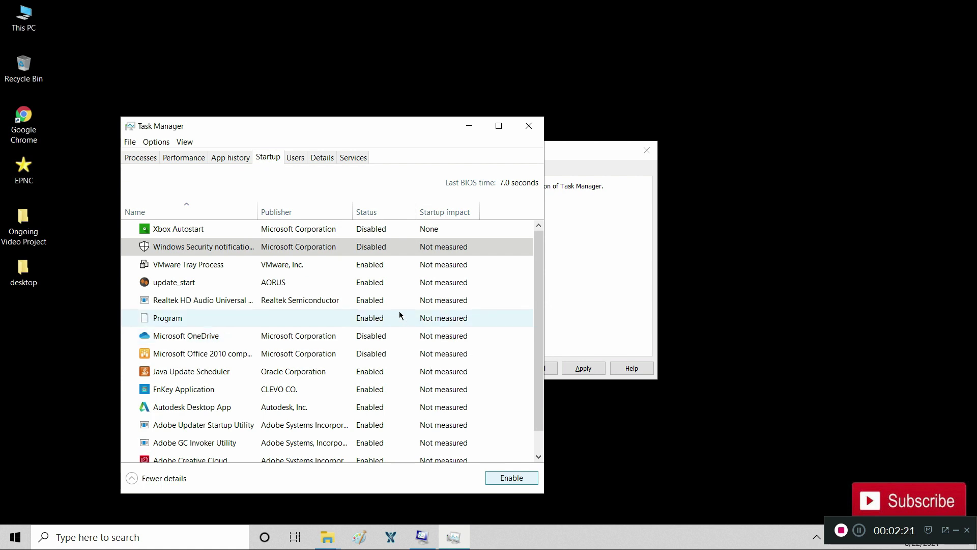
Disable the Java Update Scheduler startup item and enable it again
{"action": "left_click_drag", "start_coordinate": [535, 336], "coordinate": [535, 352]}
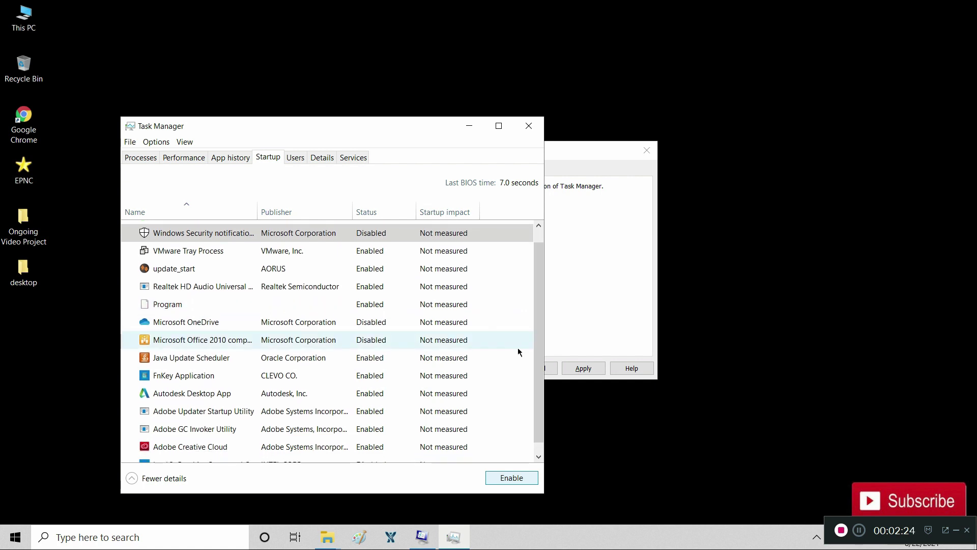
{"action": "left_click", "coordinate": [386, 359]}
{"action": "left_click", "coordinate": [512, 478]}
{"action": "scroll", "coordinate": [541, 295], "scroll_direction": "down", "scroll_amount": 1}
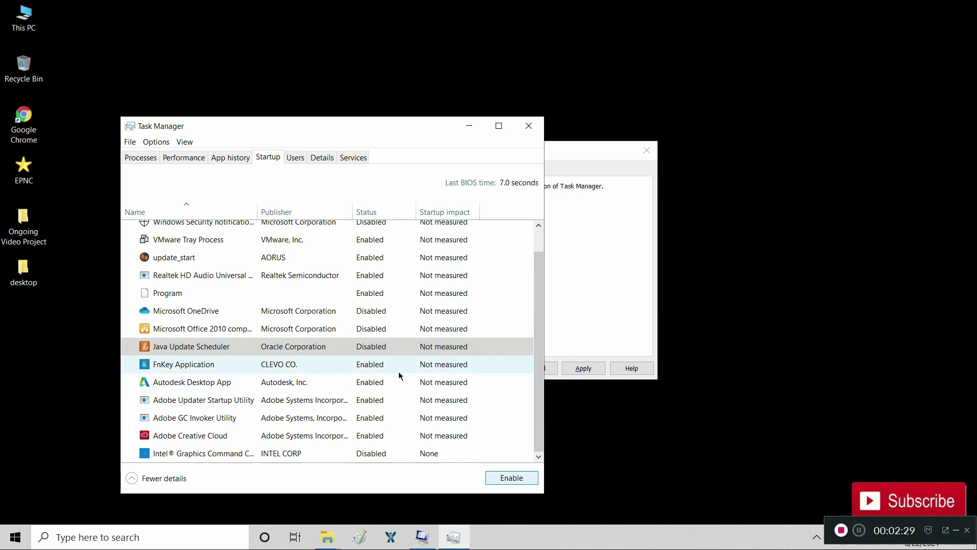
{"action": "left_click", "coordinate": [504, 476]}
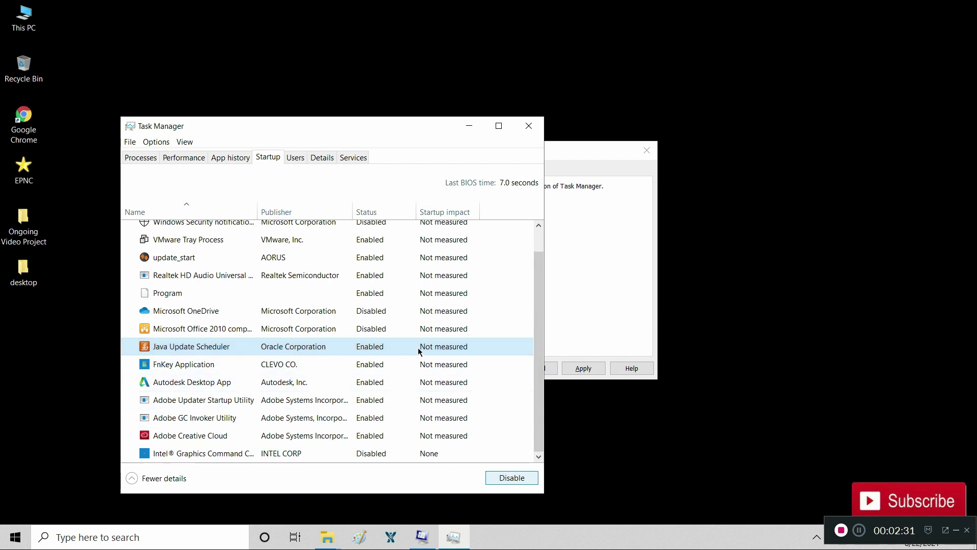
{"action": "mouse_move", "coordinate": [420, 350]}
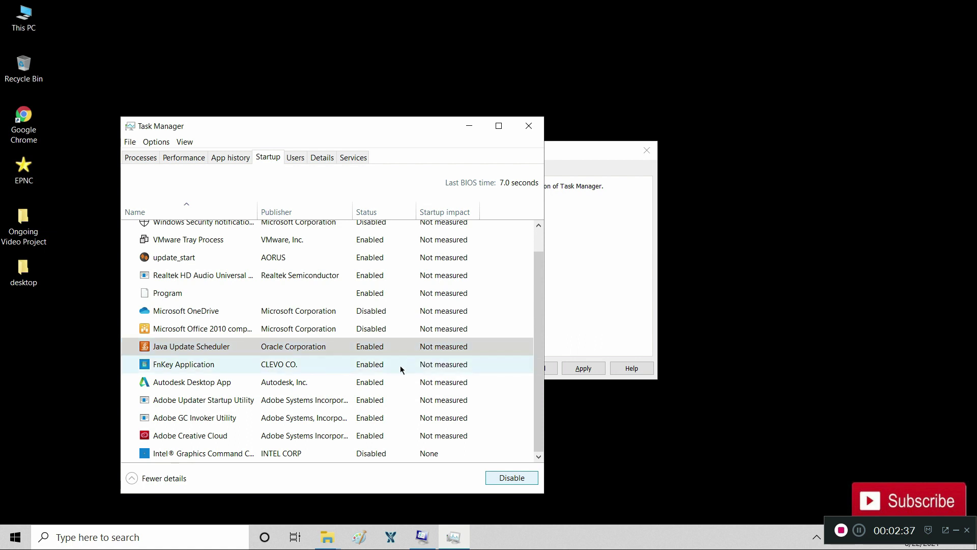
Close Task Manager, apply the System Configuration changes and exit without restarting the computer
{"action": "left_click", "coordinate": [530, 125]}
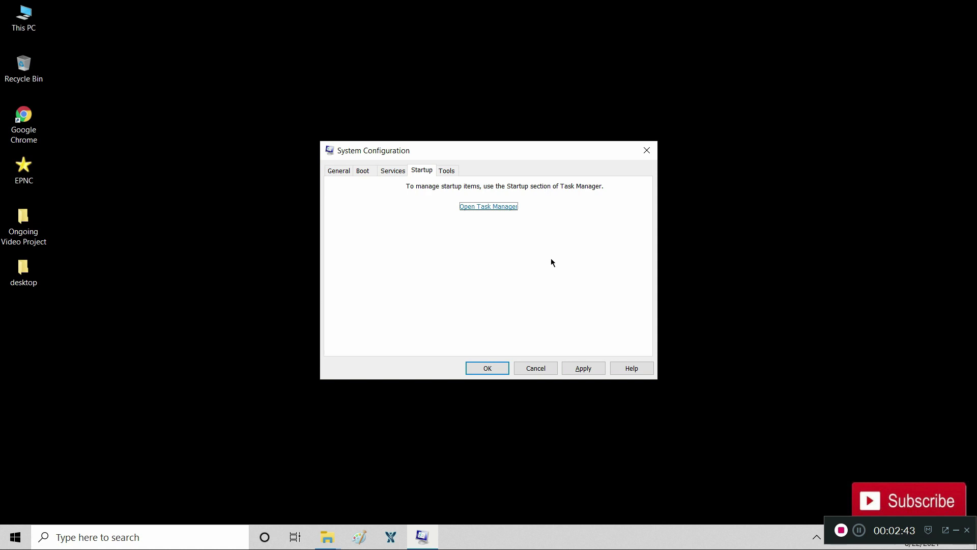
{"action": "left_click", "coordinate": [584, 370]}
{"action": "left_click", "coordinate": [492, 371]}
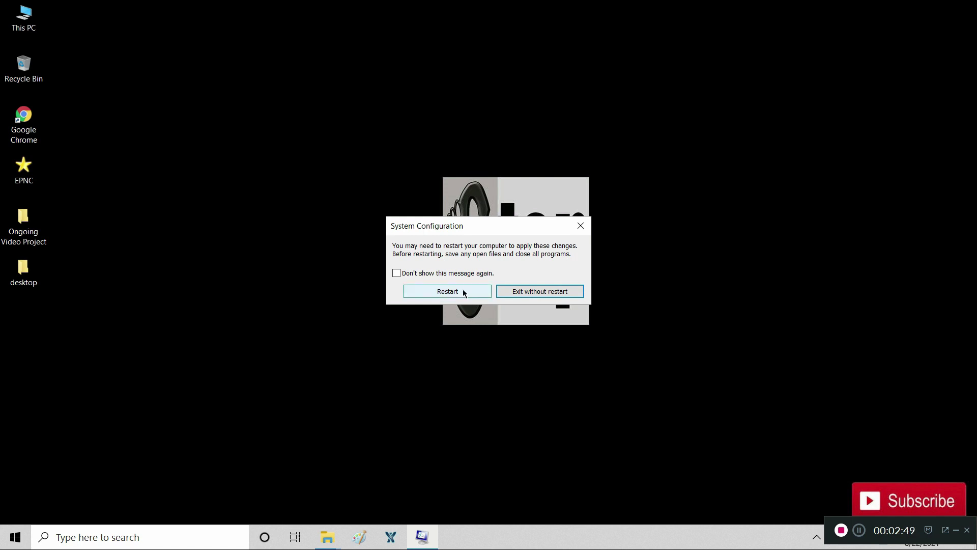
{"action": "left_click", "coordinate": [525, 294]}
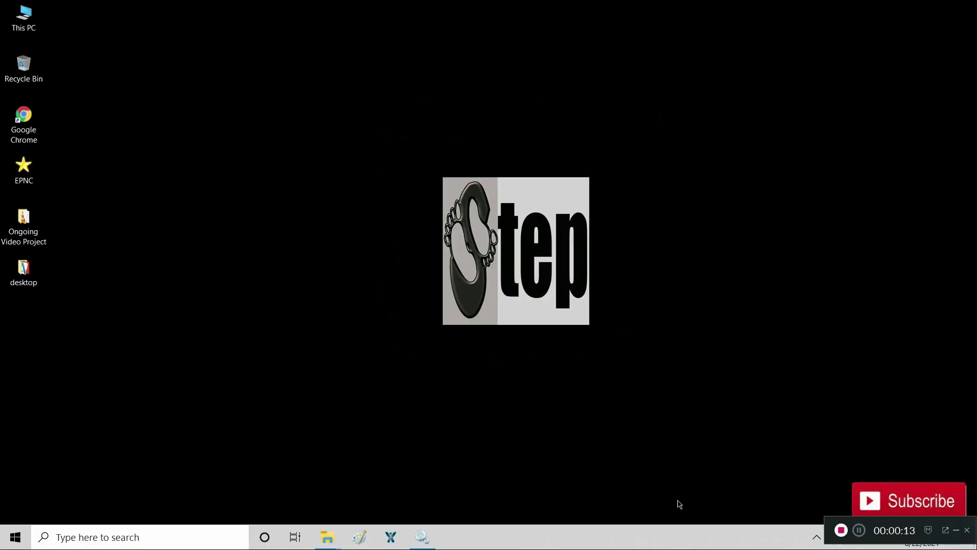
Search Windows for "advanced system properties" and open the advanced System Properties settings
{"action": "left_click", "coordinate": [143, 537]}
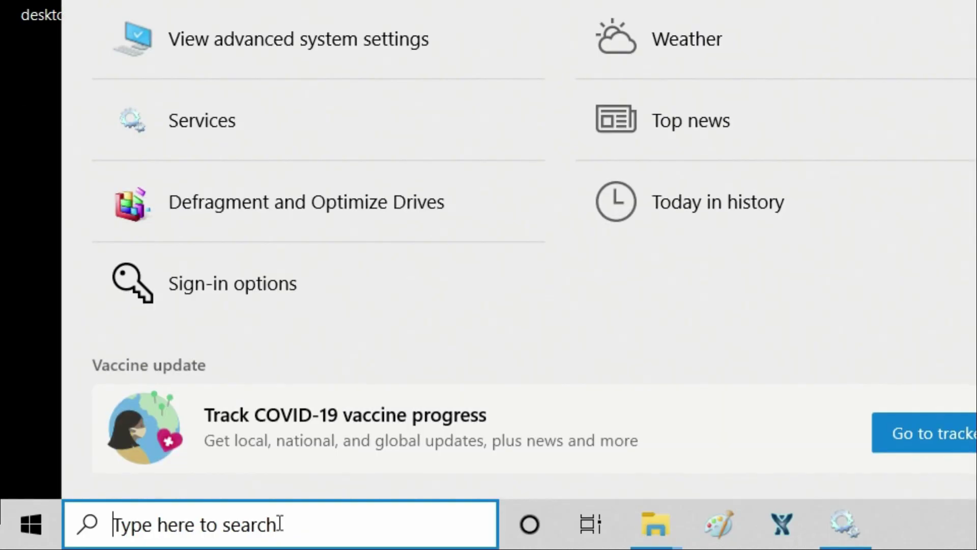
{"action": "type", "text": "advance"}
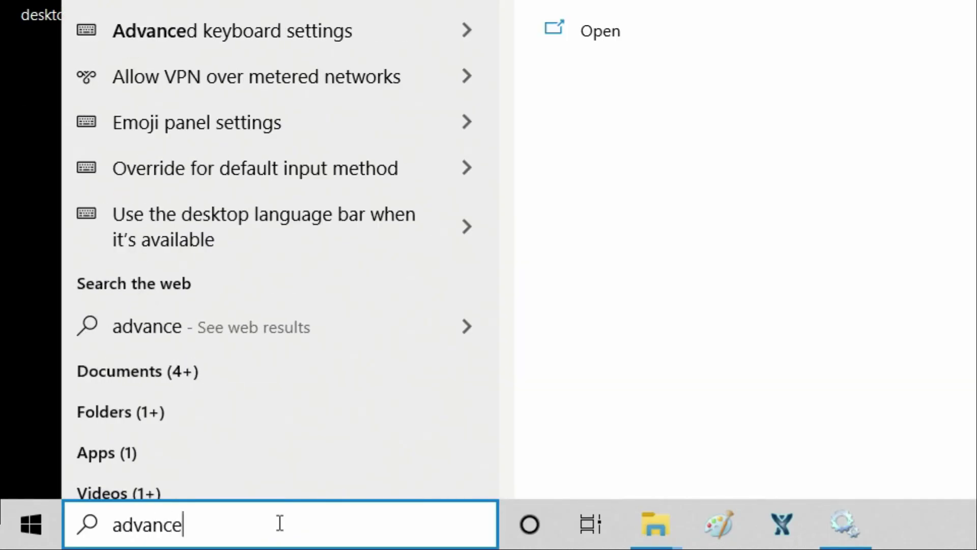
{"action": "type", "text": "d system properties"}
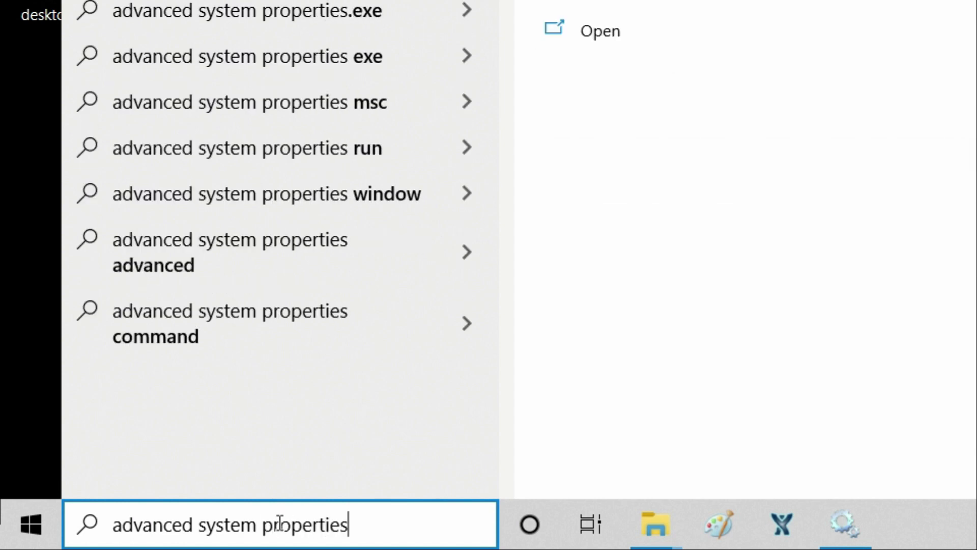
{"action": "key", "text": "Return"}
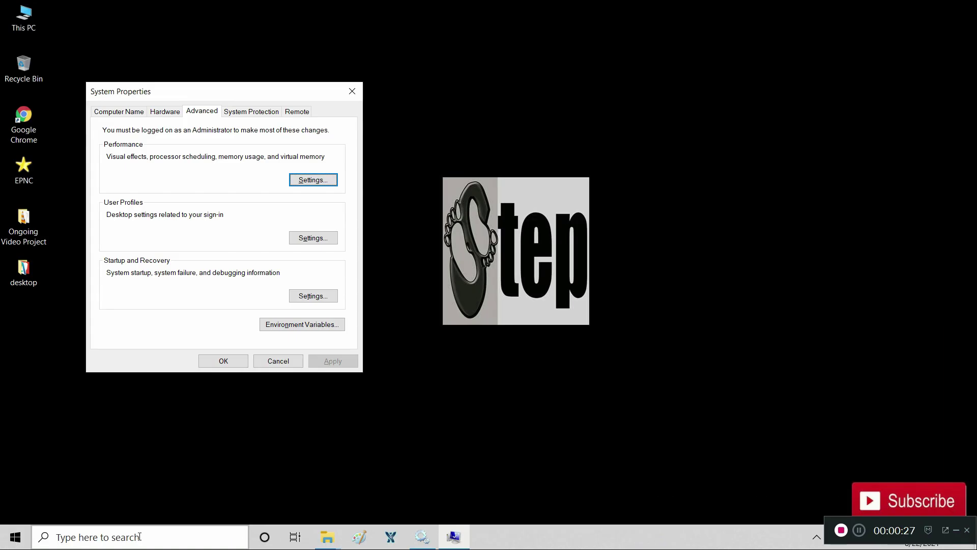
Adjust the visual effects for best performance with only "Smooth edges of screen fonts" enabled, and confirm both dialogs
{"action": "left_click", "coordinate": [310, 181]}
{"action": "key", "text": "alt+p"}
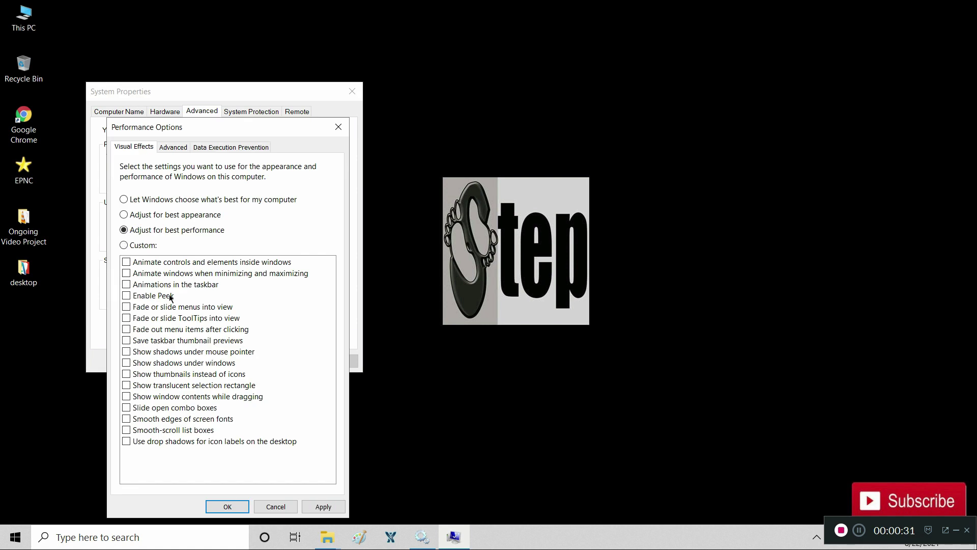
{"action": "left_click", "coordinate": [126, 419]}
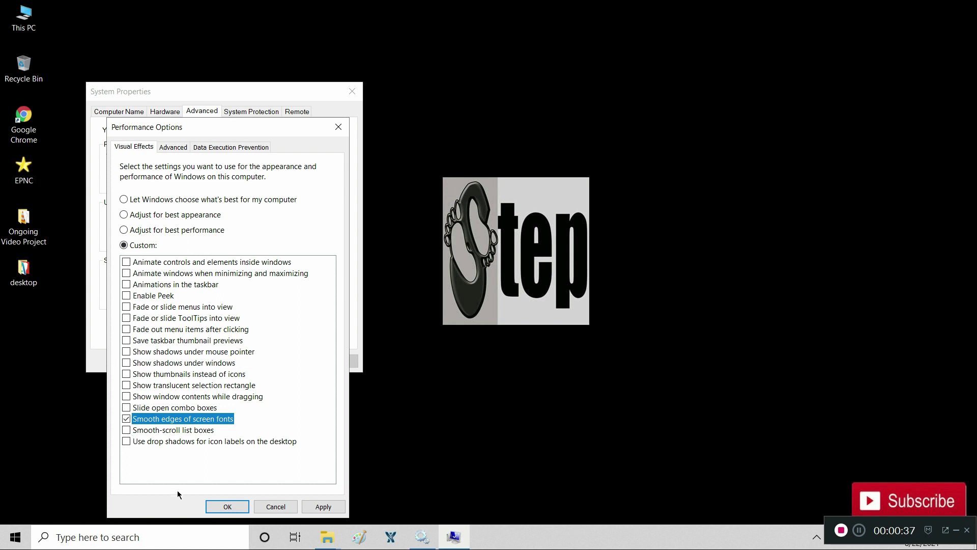
{"action": "left_click", "coordinate": [224, 507]}
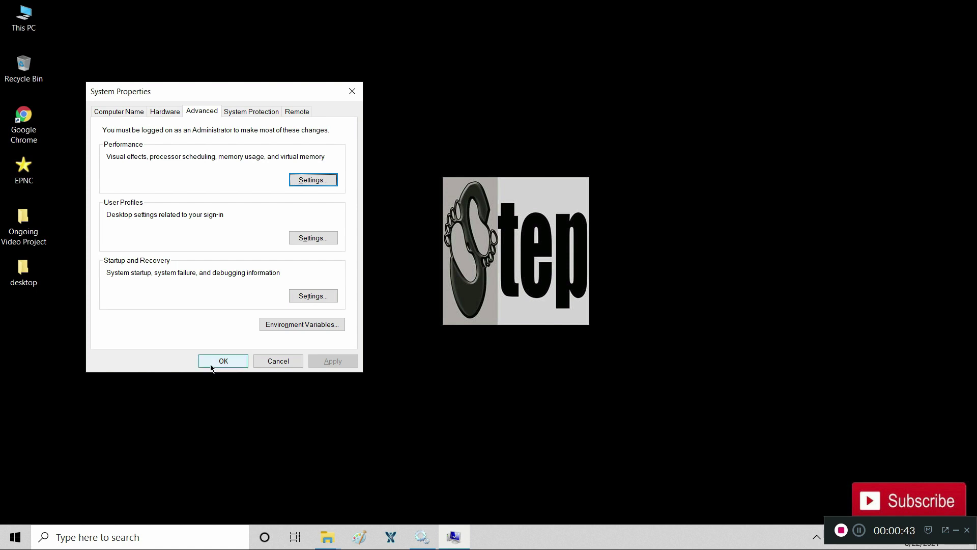
{"action": "left_click", "coordinate": [218, 362]}
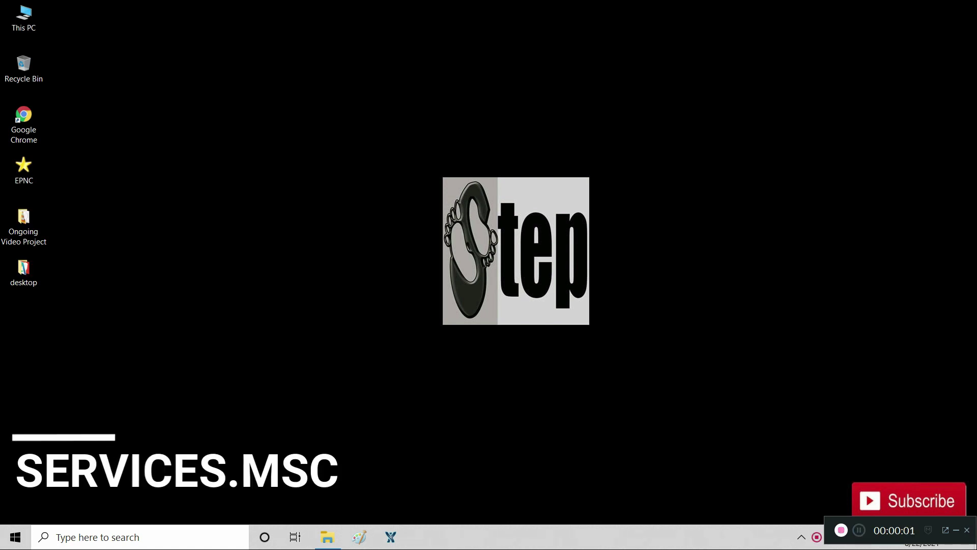
Search Windows for "services.msc" and open the Services console
{"action": "key", "text": "super+s"}
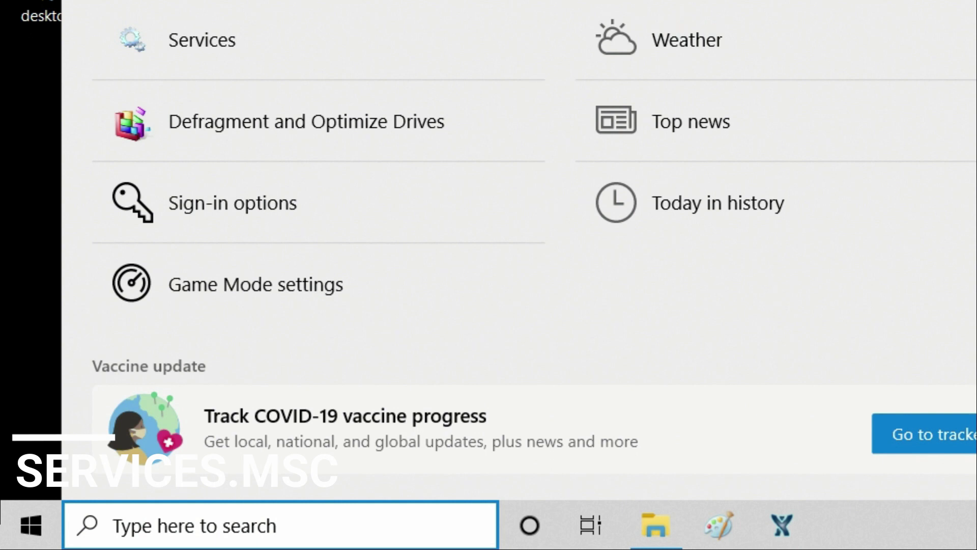
{"action": "type", "text": "s"}
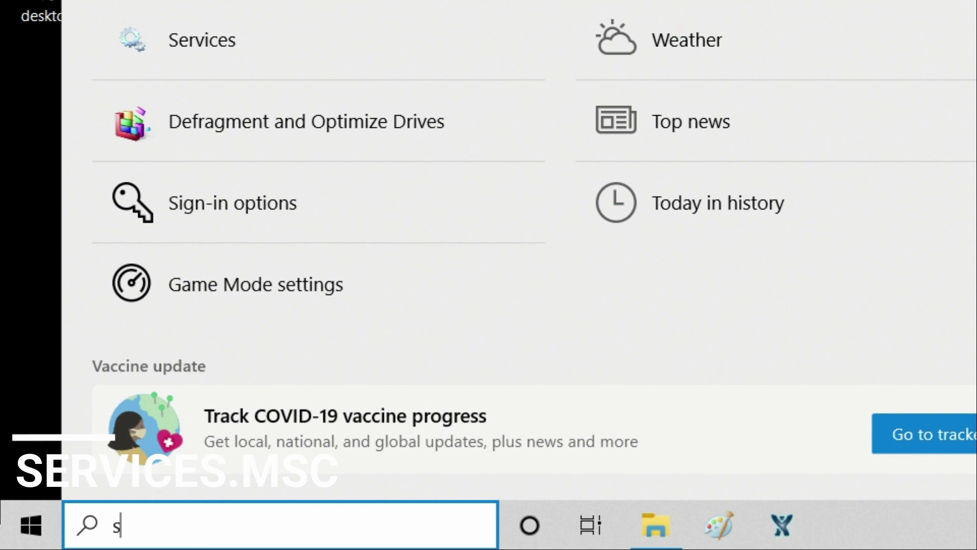
{"action": "type", "text": "ervices"}
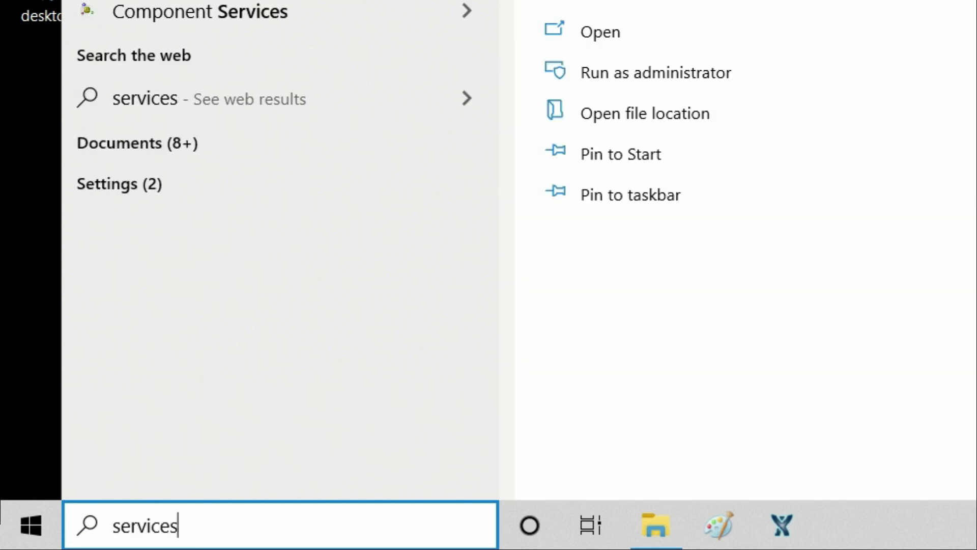
{"action": "type", "text": ".msc"}
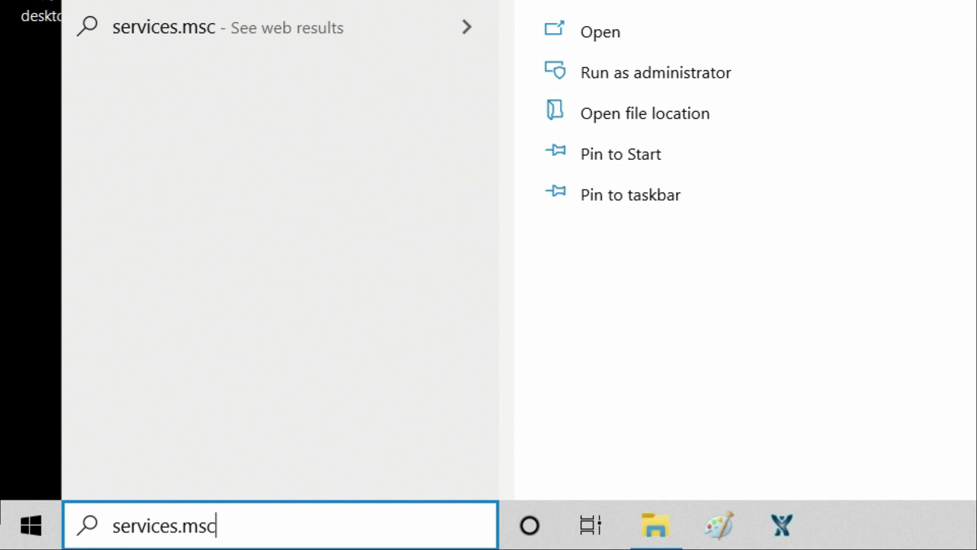
{"action": "key", "text": "Return"}
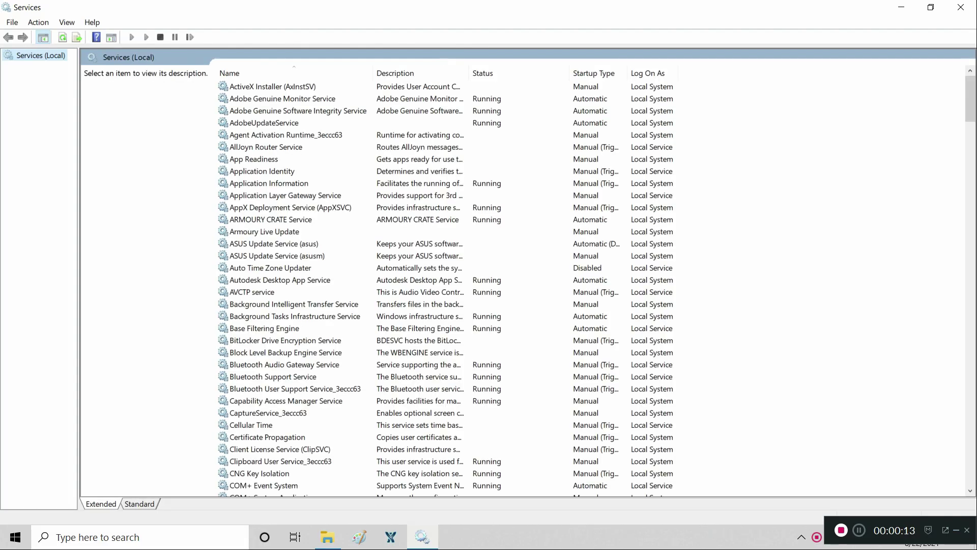
Set the SysMain service's startup type to Disabled in its properties and confirm the change
{"action": "scroll", "coordinate": [801, 147], "scroll_direction": "down", "scroll_amount": 14}
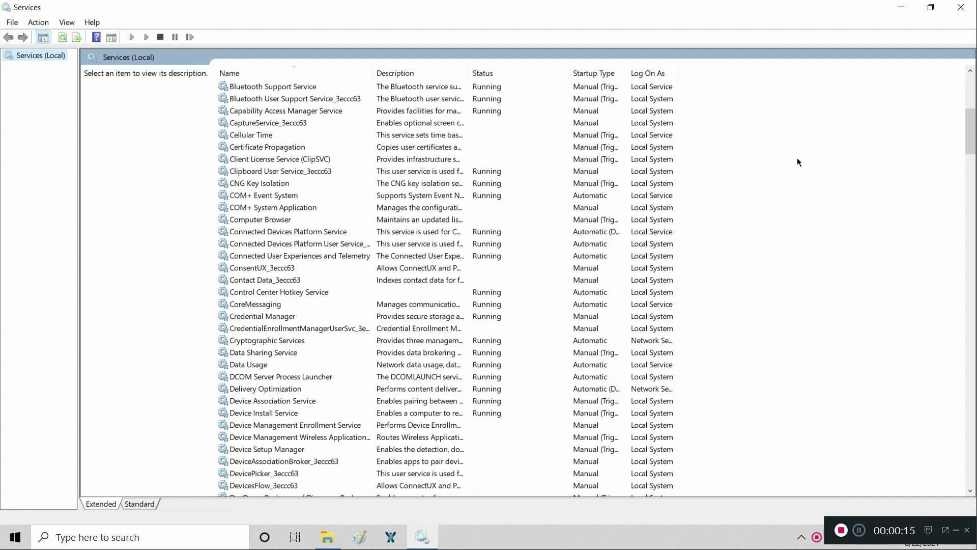
{"action": "scroll", "coordinate": [797, 171], "scroll_direction": "down", "scroll_amount": 20}
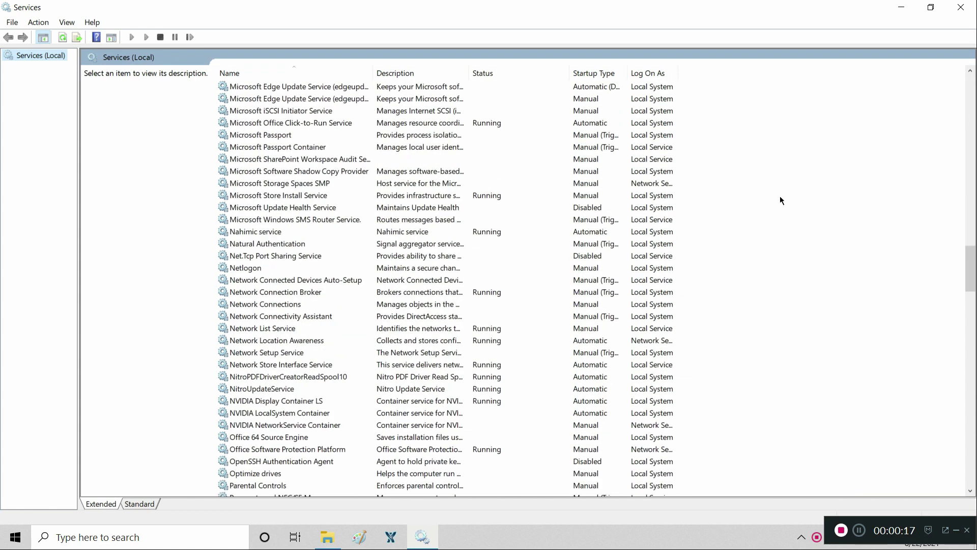
{"action": "scroll", "coordinate": [775, 198], "scroll_direction": "down", "scroll_amount": 15}
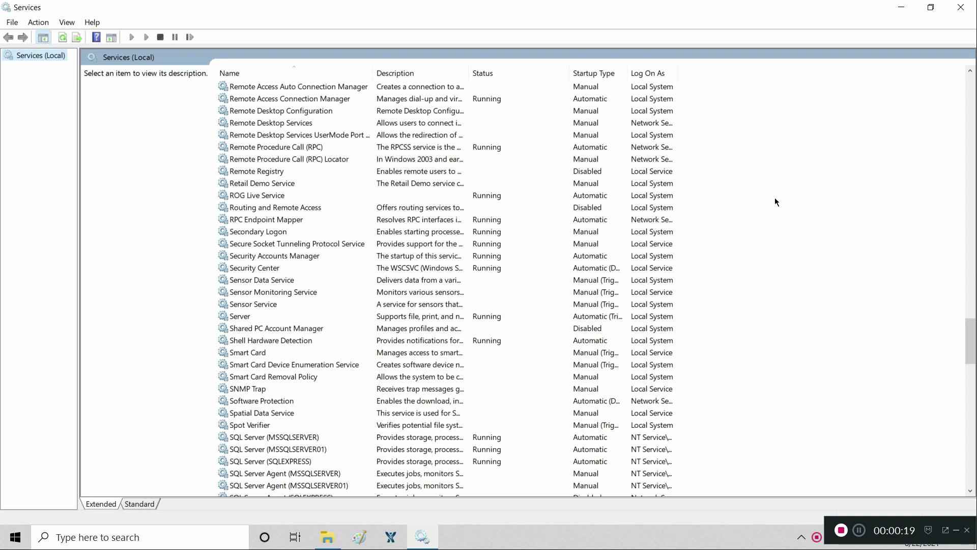
{"action": "scroll", "coordinate": [775, 202], "scroll_direction": "down", "scroll_amount": 1}
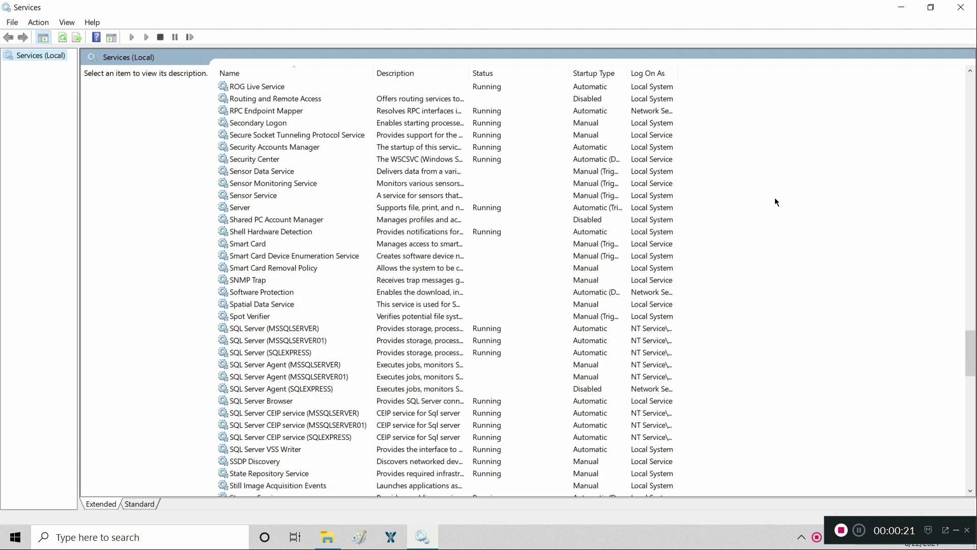
{"action": "scroll", "coordinate": [775, 202], "scroll_direction": "down", "scroll_amount": 4}
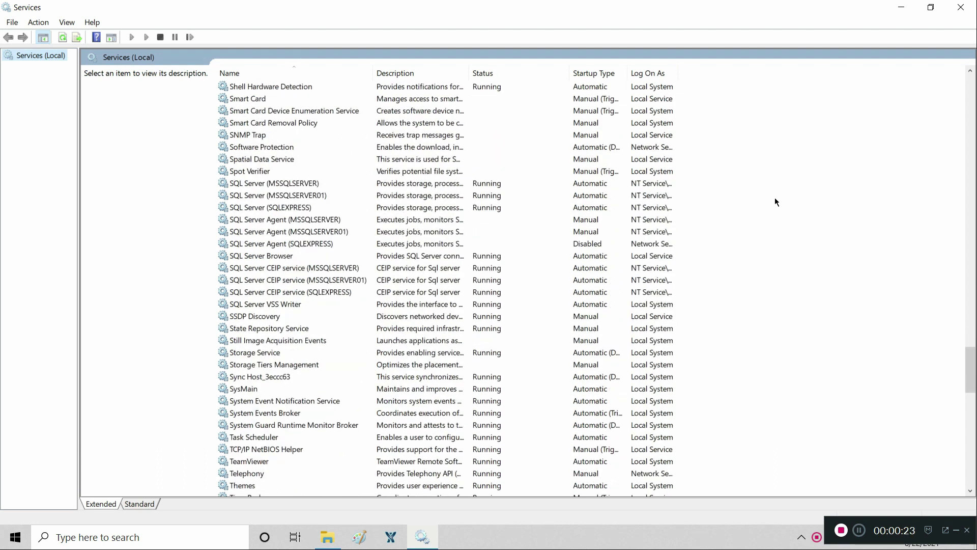
{"action": "left_click", "coordinate": [236, 394]}
{"action": "left_click", "coordinate": [236, 394]}
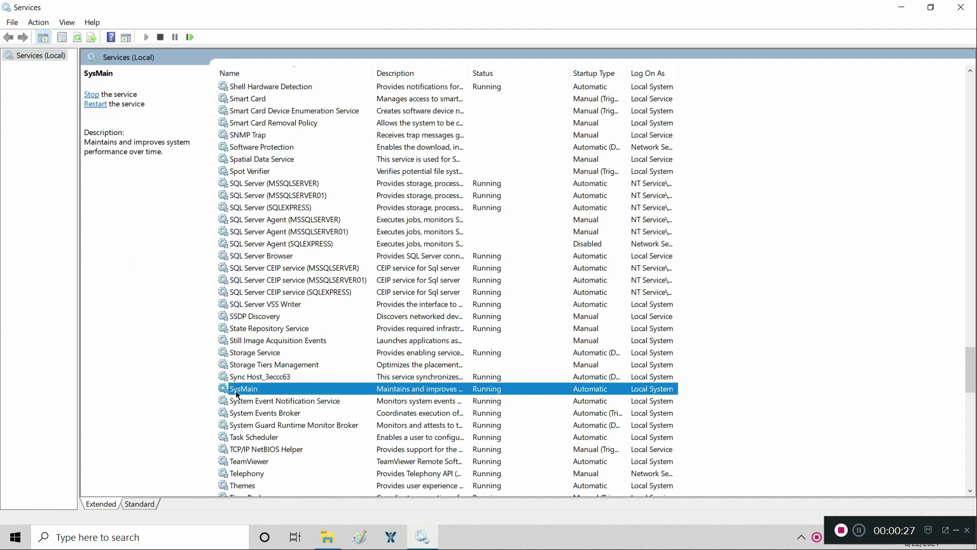
{"action": "right_click", "coordinate": [236, 390]}
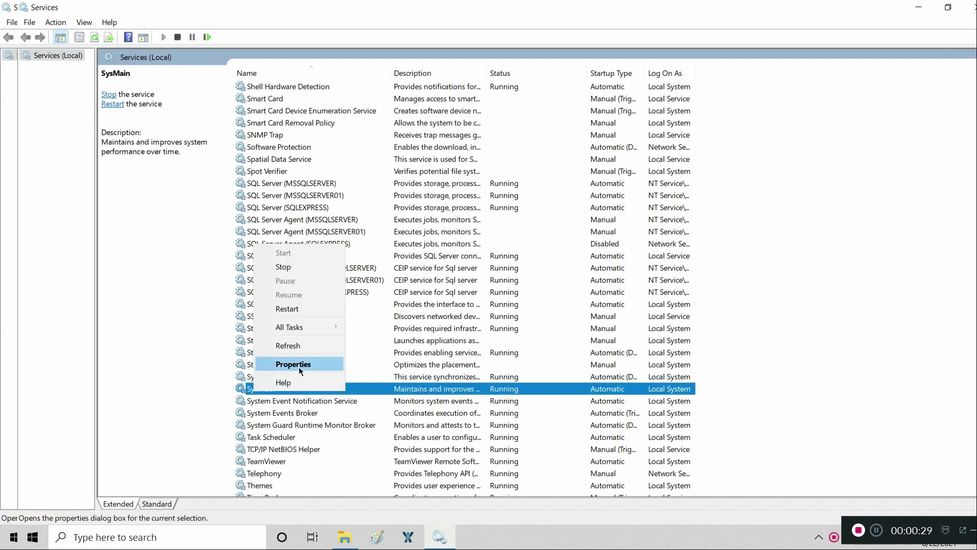
{"action": "left_click", "coordinate": [300, 365]}
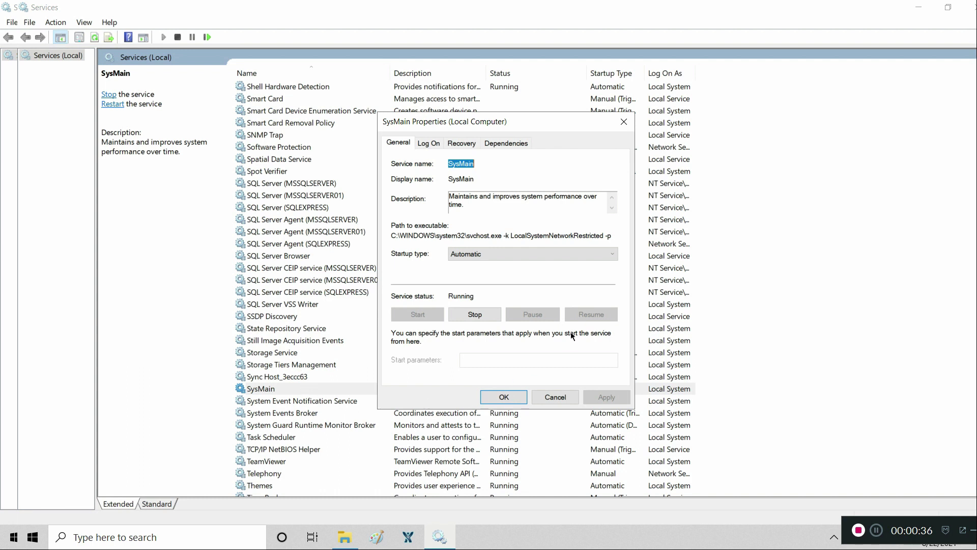
{"action": "left_click", "coordinate": [612, 255]}
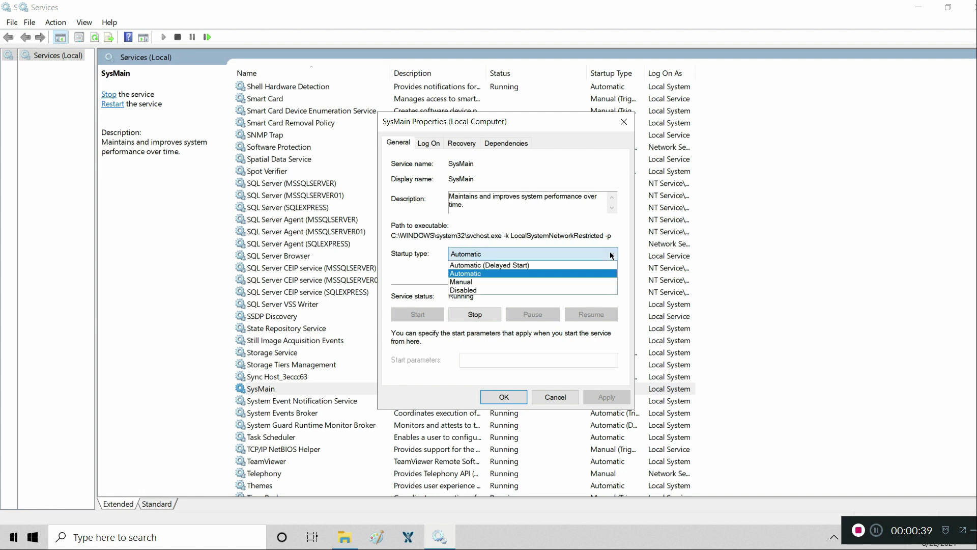
{"action": "left_click", "coordinate": [581, 291]}
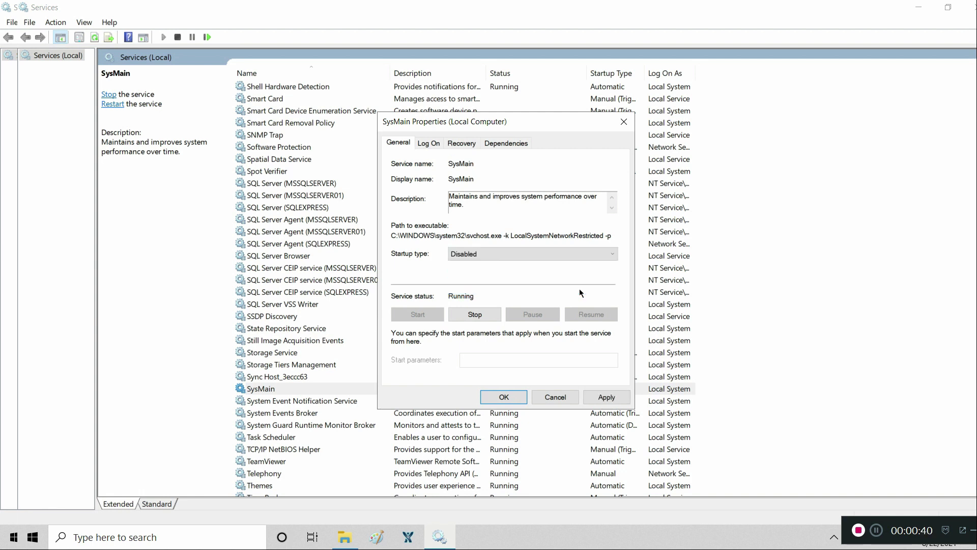
{"action": "left_click", "coordinate": [505, 401]}
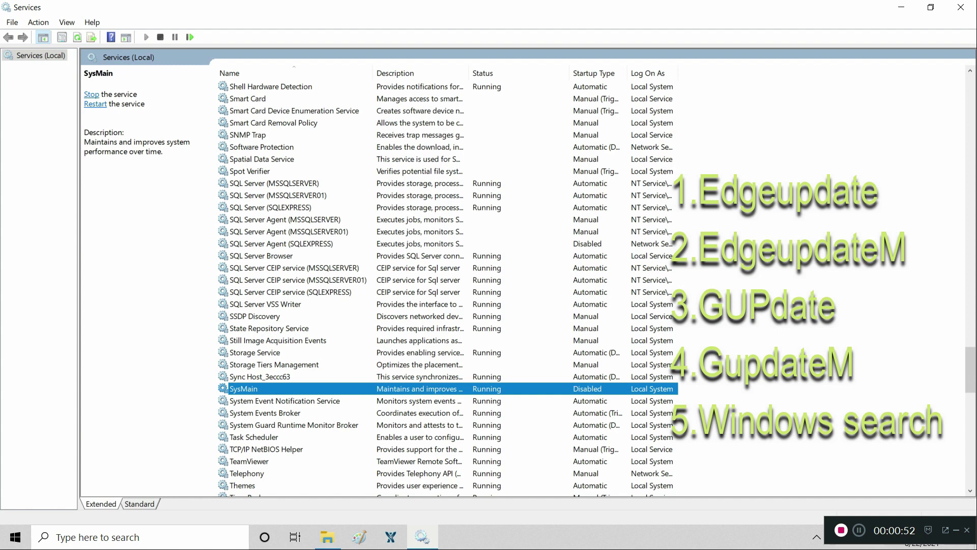
Look back through the services list for the Google Update services (gupdate and gupdatem)
{"action": "scroll", "coordinate": [448, 280], "scroll_direction": "up", "scroll_amount": 13}
{"action": "scroll", "coordinate": [682, 215], "scroll_direction": "up", "scroll_amount": 20}
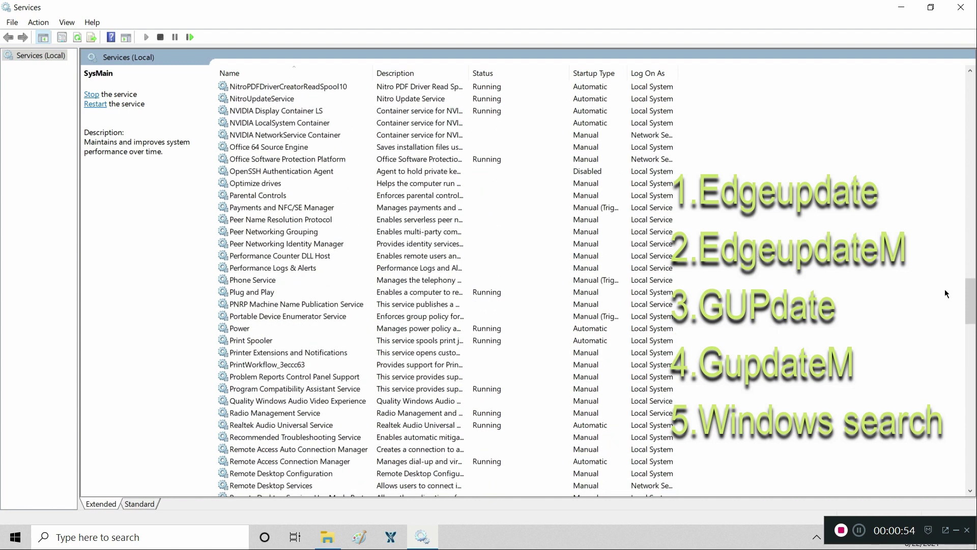
{"action": "scroll", "coordinate": [682, 215], "scroll_direction": "up", "scroll_amount": 9}
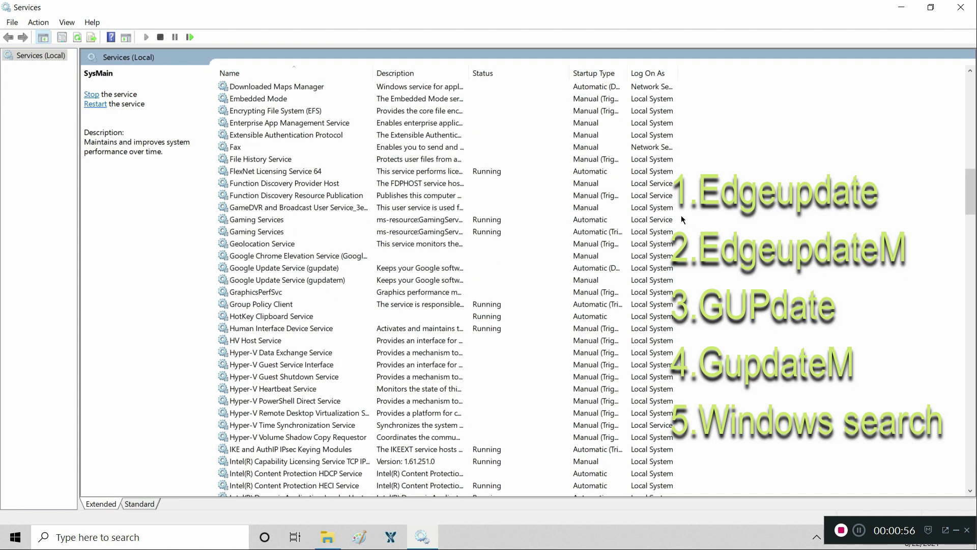